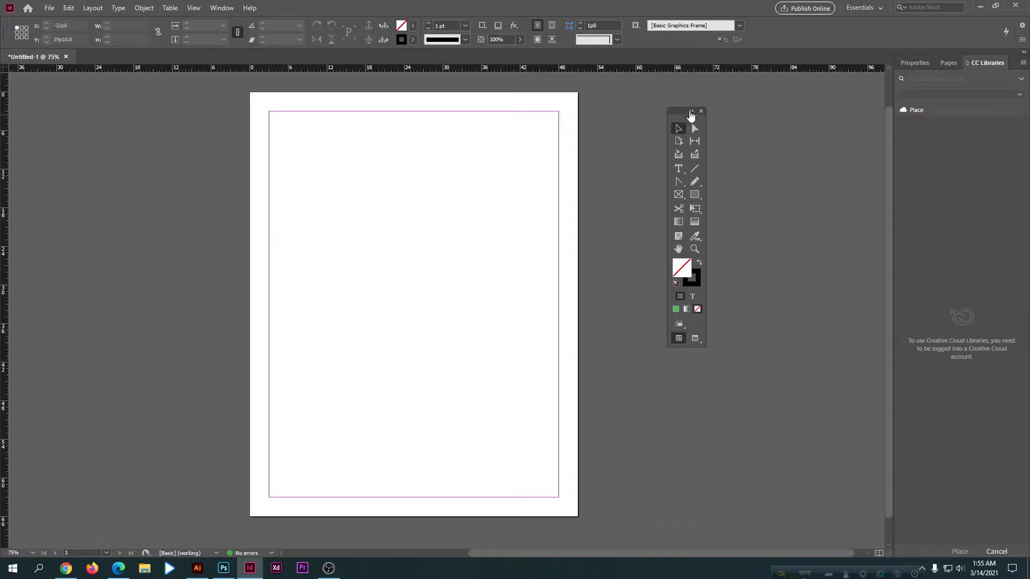
Step: Dock the floating Tools panel at the edge of the workspace as a single column
{"action": "left_click", "coordinate": [681, 111]}
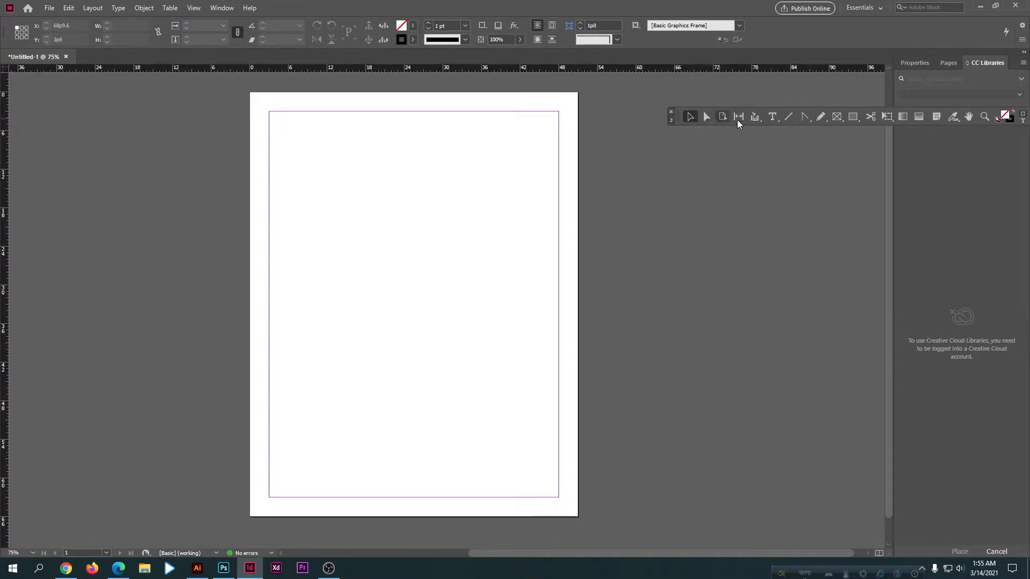
{"action": "left_click_drag", "start_coordinate": [679, 117], "coordinate": [8, 40]}
{"action": "left_click", "coordinate": [343, 97]}
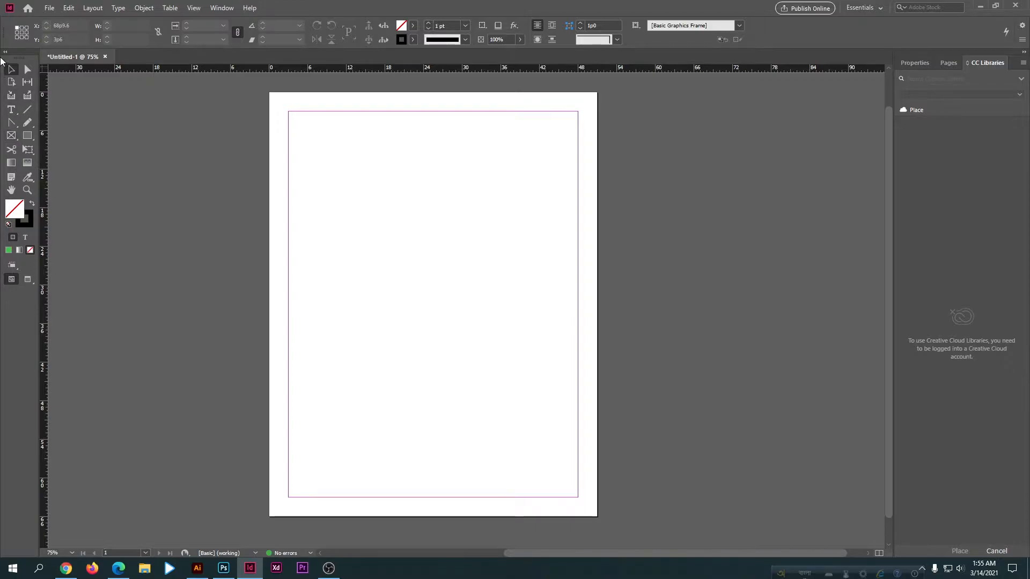
{"action": "left_click", "coordinate": [5, 53]}
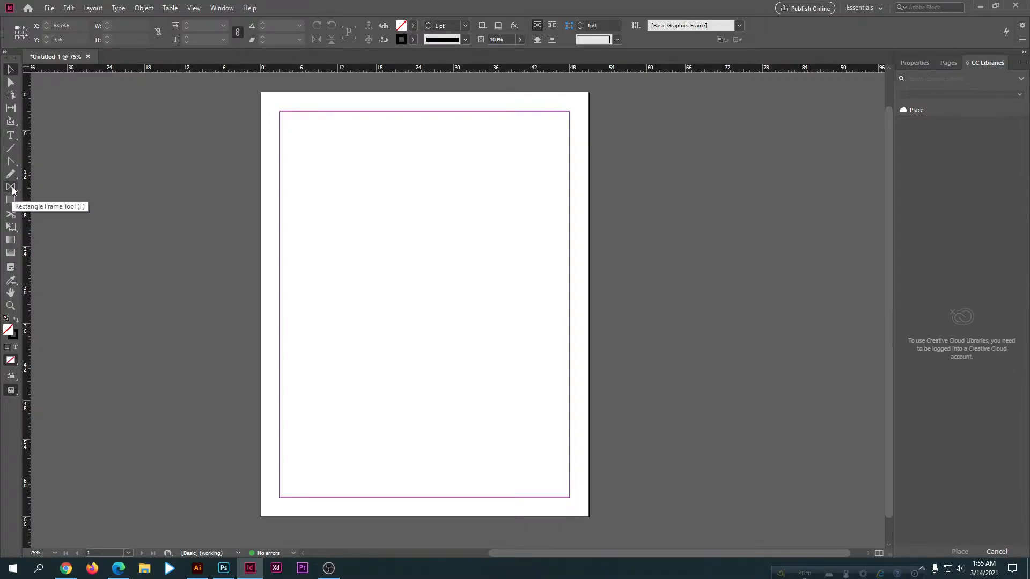
{"action": "right_click", "coordinate": [12, 197]}
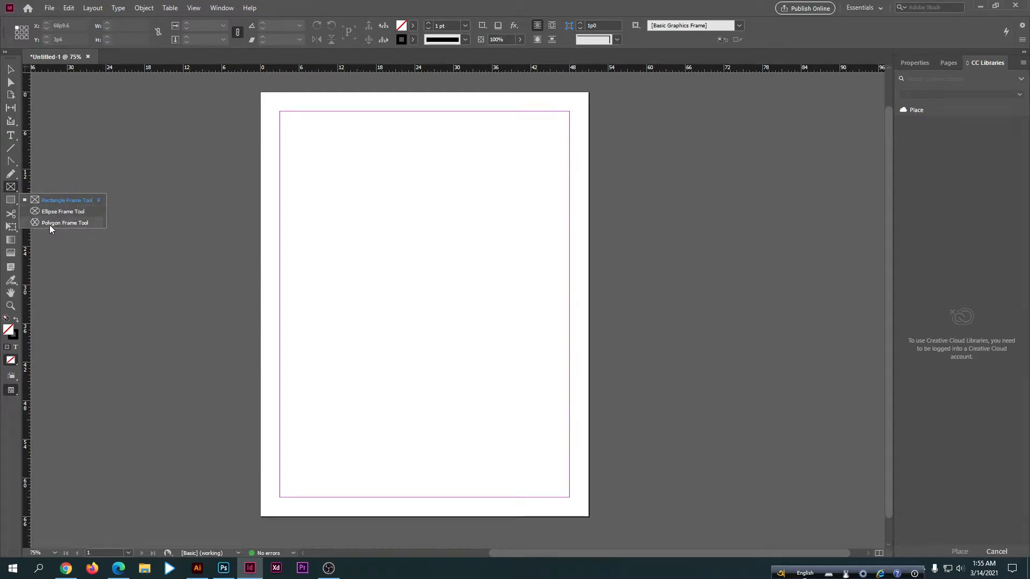
{"action": "right_click", "coordinate": [6, 200]}
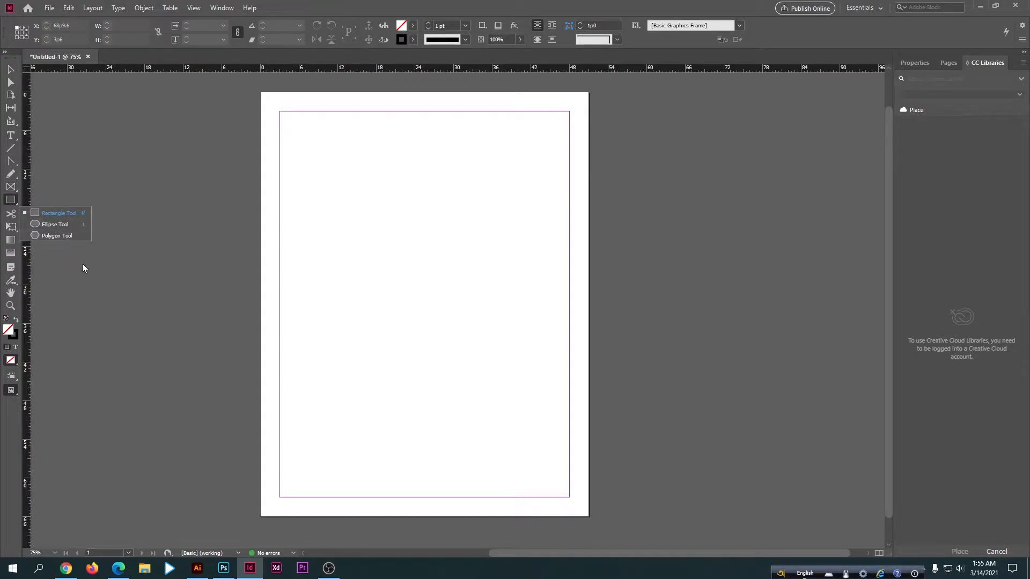
{"action": "key", "text": "alt+shift"}
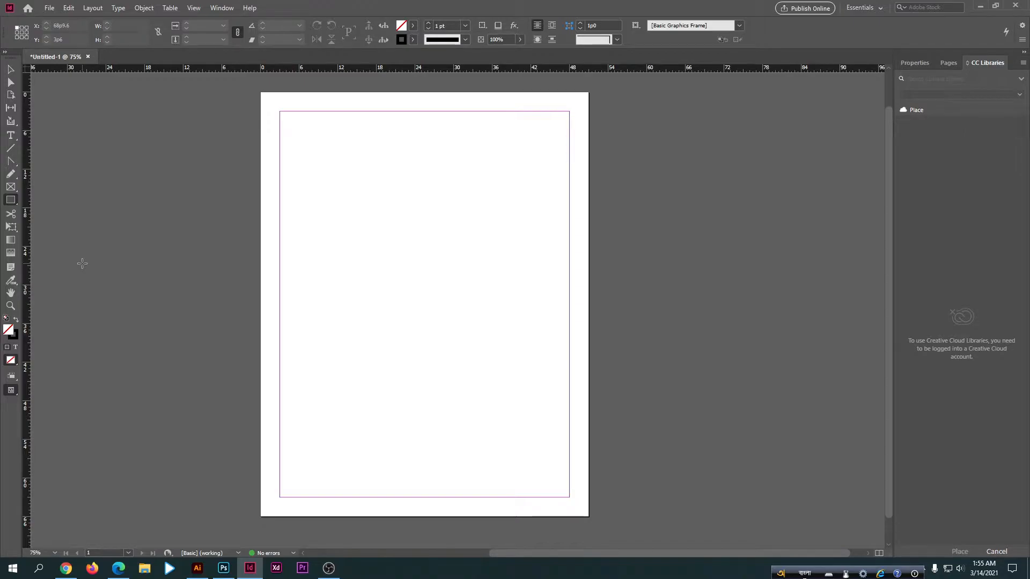
{"action": "left_click", "coordinate": [10, 70]}
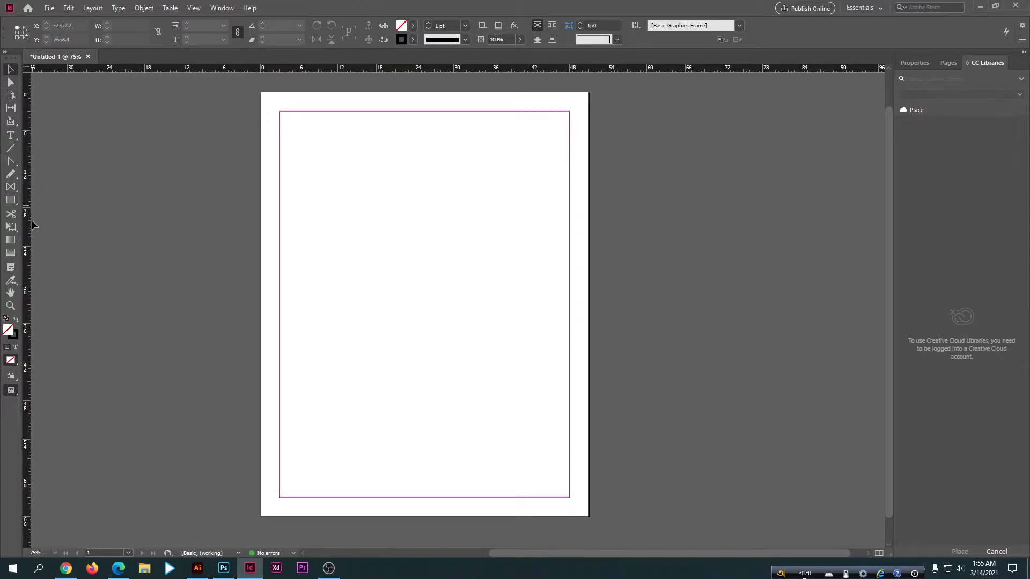
Step: Draw a square frame about 26p2.4 wide in the upper half of the page with the Rectangle Frame Tool
{"action": "left_click", "coordinate": [11, 187]}
{"action": "key", "text": "alt+shift"}
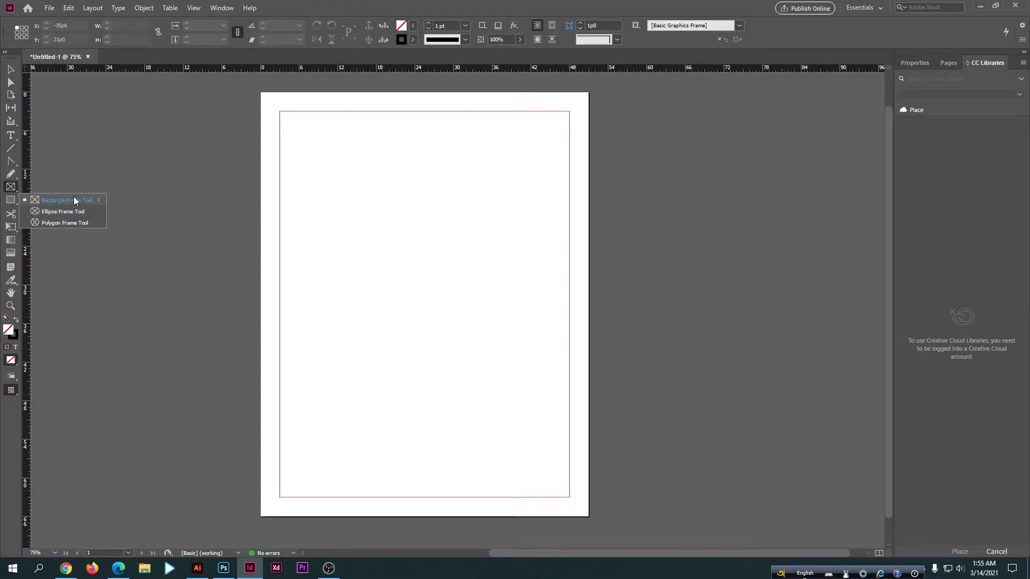
{"action": "left_click", "coordinate": [69, 202]}
{"action": "key", "text": "alt+shift"}
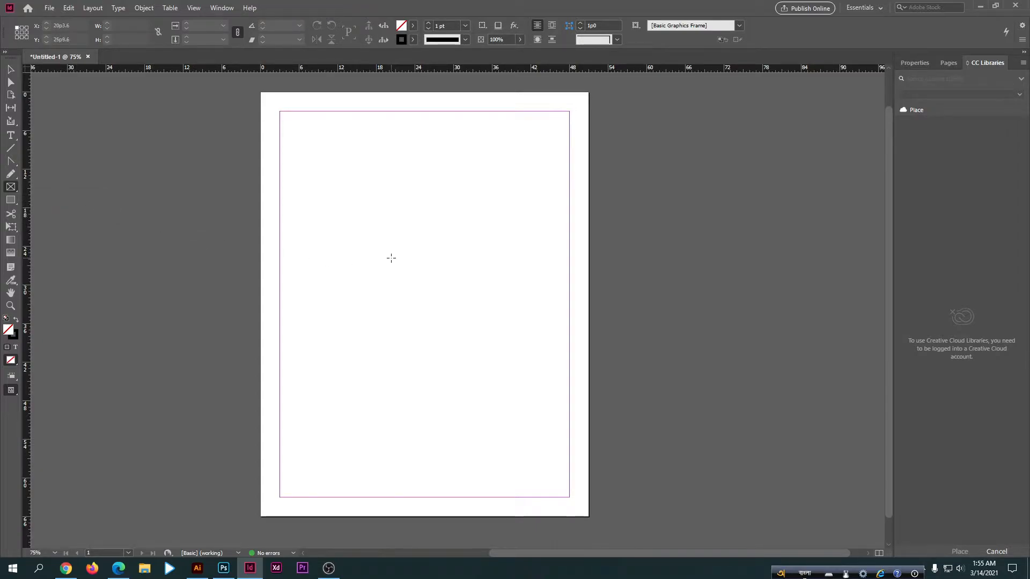
{"action": "left_click_drag", "start_coordinate": [298, 177], "coordinate": [472, 380]}
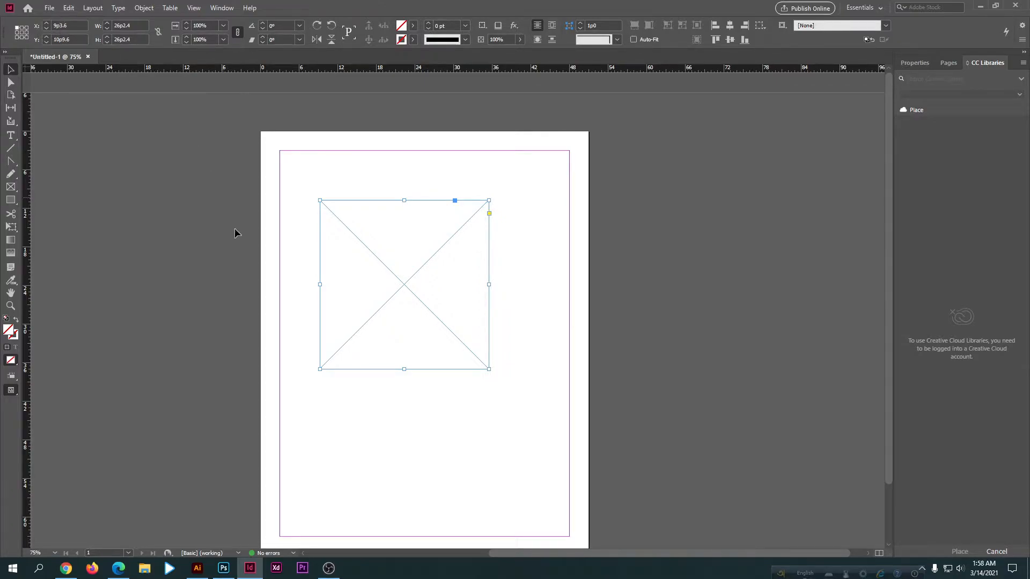
Step: Set the frame's X position to 5p3.6
{"action": "scroll", "coordinate": [343, 324], "scroll_direction": "down", "scroll_amount": 2}
{"action": "scroll", "coordinate": [370, 308], "scroll_direction": "up", "scroll_amount": 1}
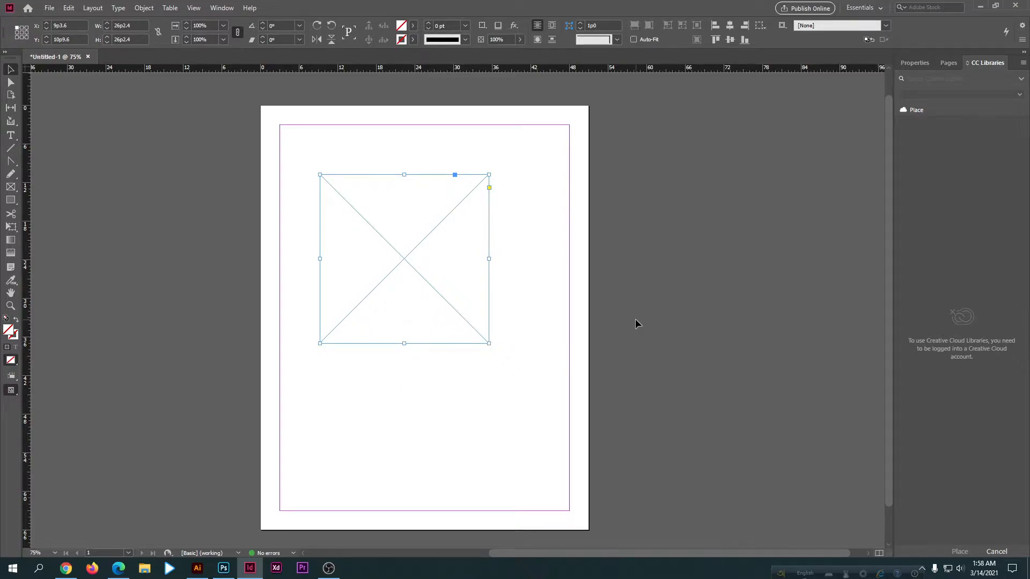
{"action": "left_click", "coordinate": [56, 26]}
{"action": "key", "text": "BackSpace"}
{"action": "type", "text": "5"}
{"action": "key", "text": "Return"}
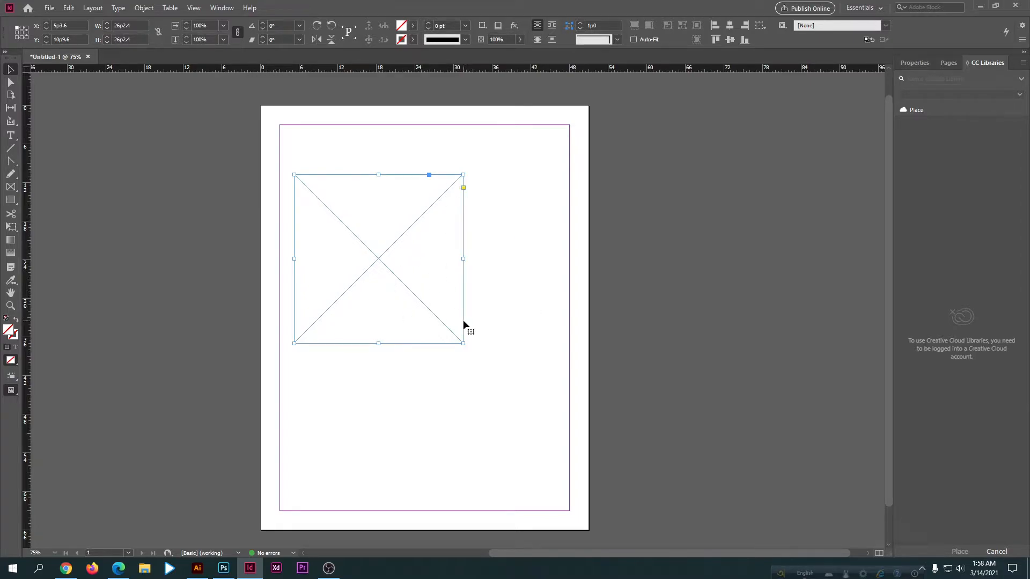
Step: Set the frame's width and height to 28p2.4 and move it to about X 14p3.6, Y 11p9.6
{"action": "left_click", "coordinate": [122, 25]}
{"action": "key", "text": "BackSpace"}
{"action": "type", "text": "8"}
{"action": "key", "text": "Return"}
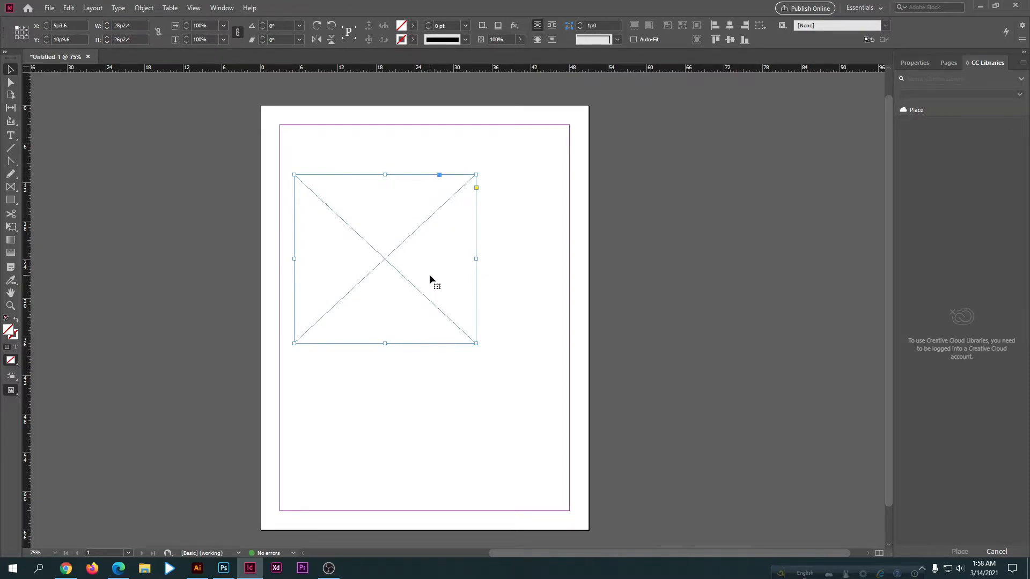
{"action": "left_click", "coordinate": [121, 39]}
{"action": "key", "text": "Return"}
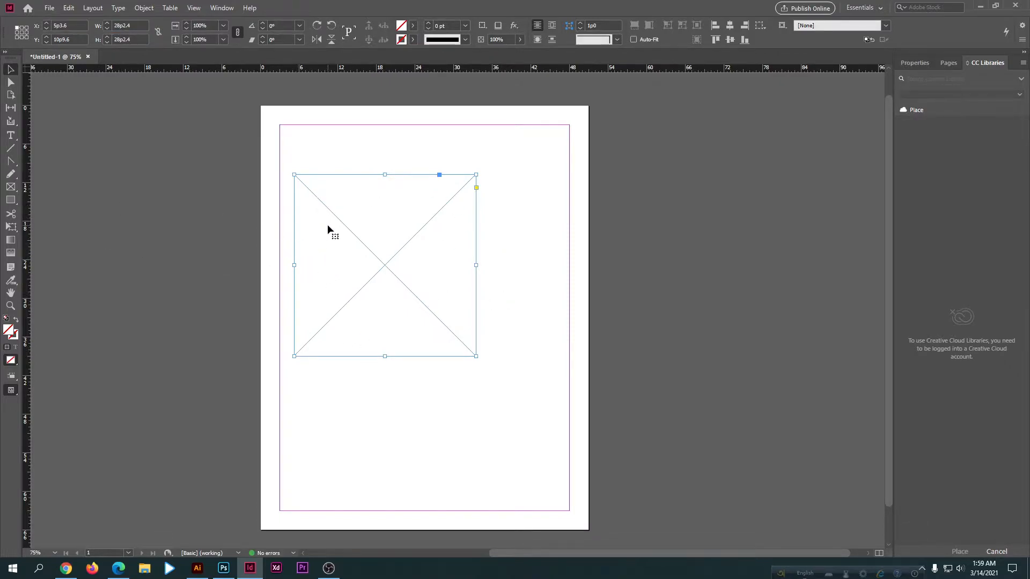
{"action": "left_click_drag", "start_coordinate": [327, 225], "coordinate": [385, 232]}
Step: Draw an elliptical frame about 27p3.6 wide and 31p4.8 high, overlapping the lower left of the square frame
{"action": "left_click", "coordinate": [11, 186]}
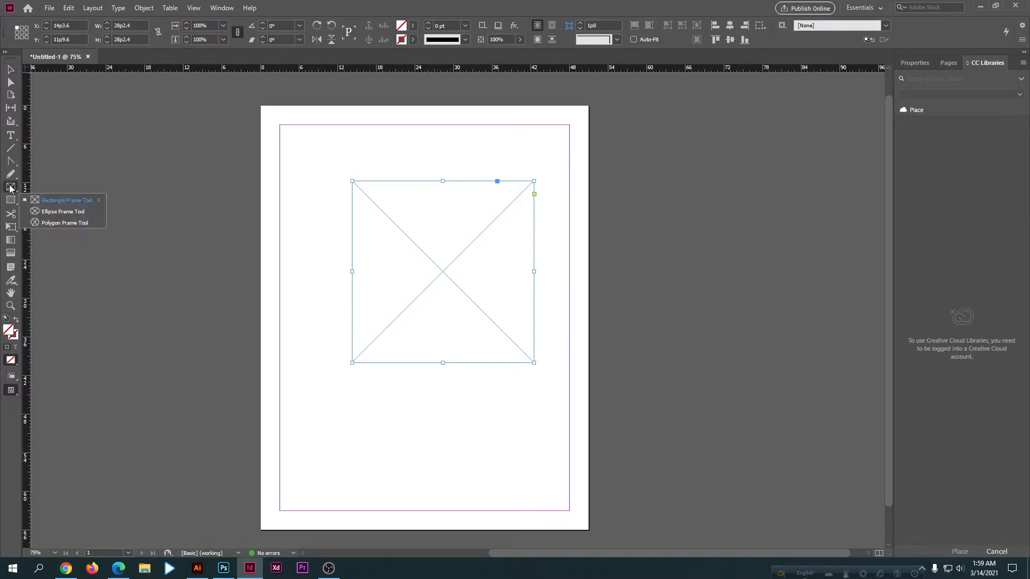
{"action": "left_click", "coordinate": [49, 213]}
{"action": "left_click_drag", "start_coordinate": [302, 239], "coordinate": [477, 441]}
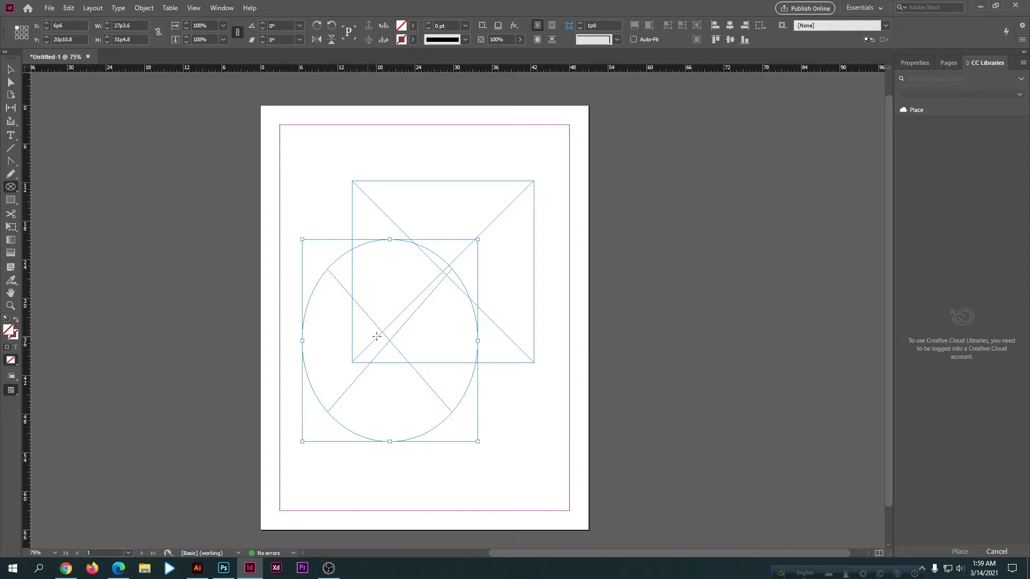
Step: Set the elliptical frame's width to 31p3.6 and move it to about X 0p10.8, Y 23p4.8
{"action": "left_click", "coordinate": [119, 25]}
{"action": "key", "text": "BackSpace"}
{"action": "key", "text": "BackSpace"}
{"action": "type", "text": "31"}
{"action": "key", "text": "Return"}
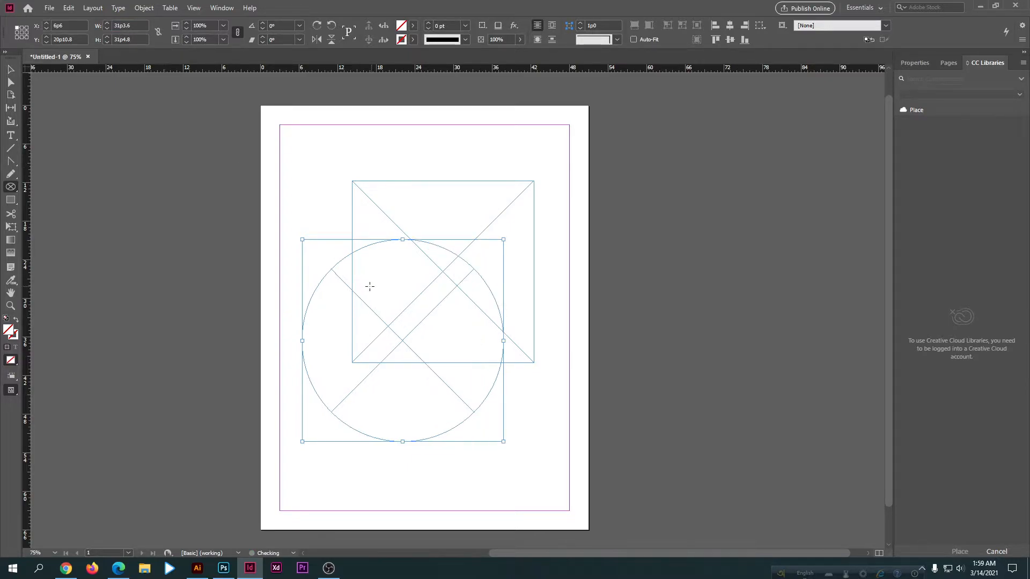
{"action": "key", "text": "v"}
{"action": "left_click_drag", "start_coordinate": [391, 346], "coordinate": [355, 362]}
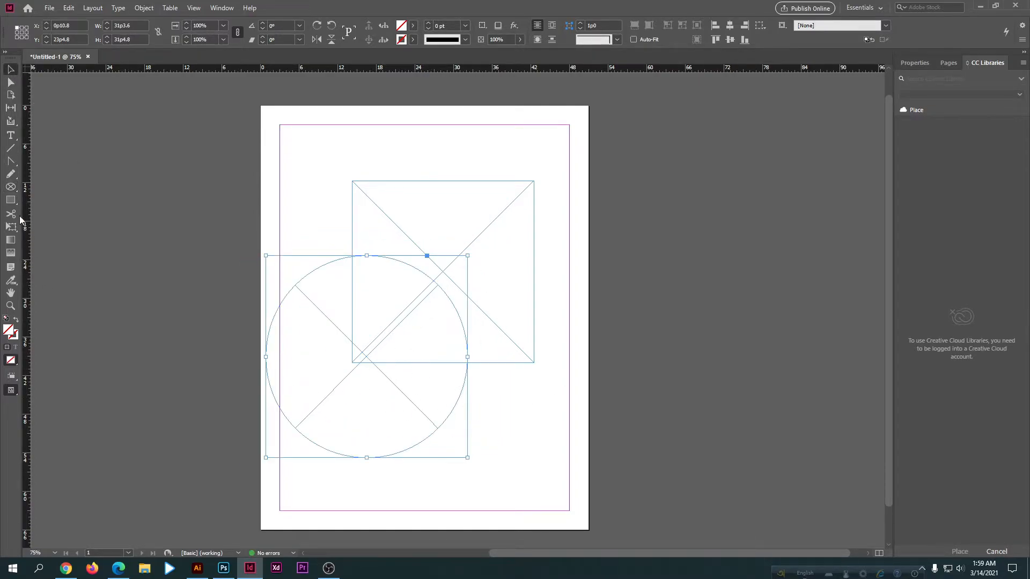
Step: Draw a hexagonal frame about 29p2.4 wide and 25p3.5 high in the page's upper left with the Polygon Frame Tool
{"action": "right_click", "coordinate": [11, 186]}
{"action": "left_click", "coordinate": [55, 224]}
{"action": "left_click_drag", "start_coordinate": [296, 183], "coordinate": [468, 344]}
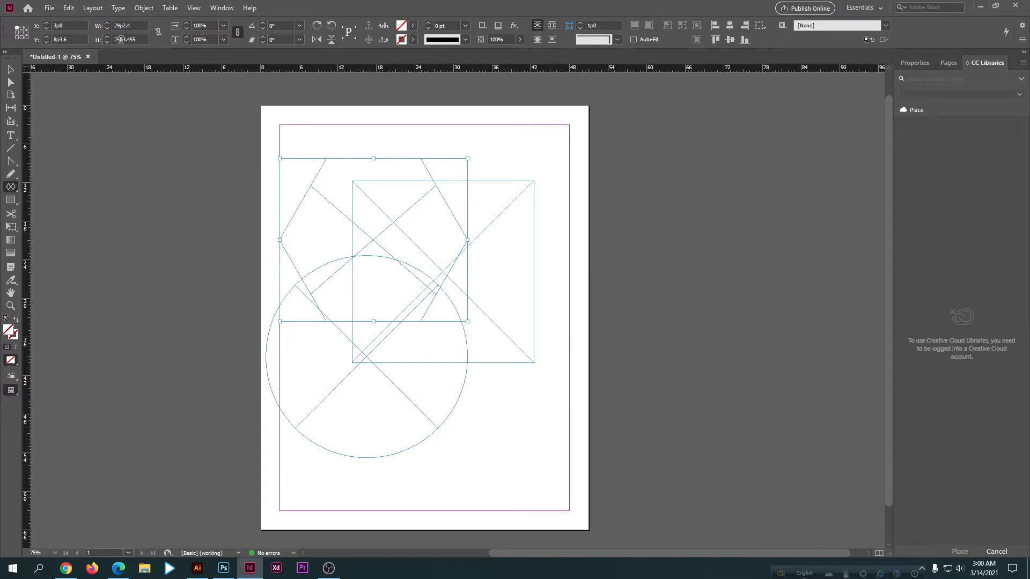
Step: Delete the square, elliptical and hexagonal frames from the page together
{"action": "key", "text": "v"}
{"action": "left_click_drag", "start_coordinate": [301, 180], "coordinate": [468, 388]}
{"action": "key", "text": "Delete"}
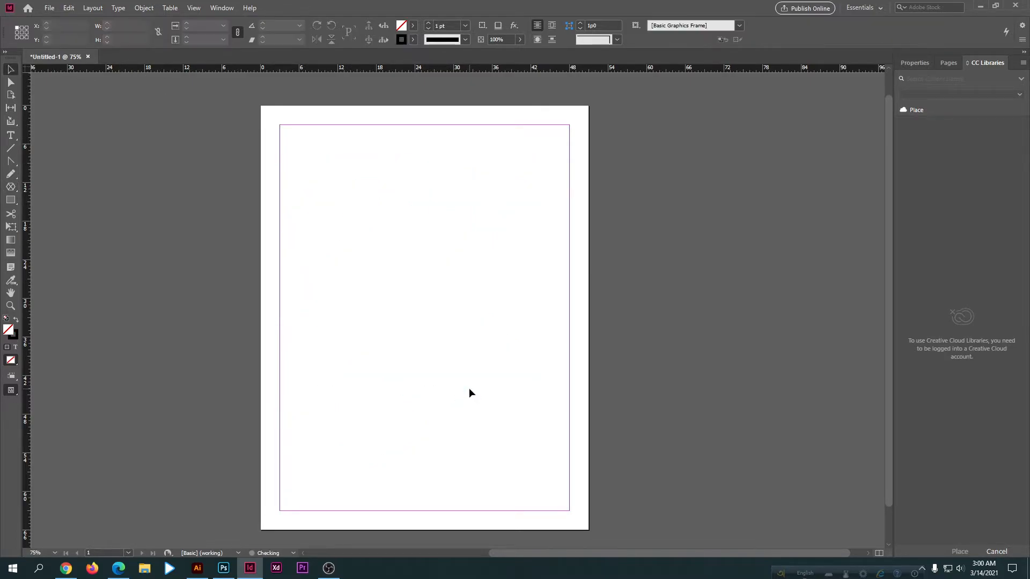
Step: Draw a square frame about 27p1.2 wide near the middle of the page and fill it with bright green
{"action": "left_click", "coordinate": [11, 186]}
{"action": "left_click_drag", "start_coordinate": [326, 217], "coordinate": [500, 392]}
{"action": "key", "text": "v"}
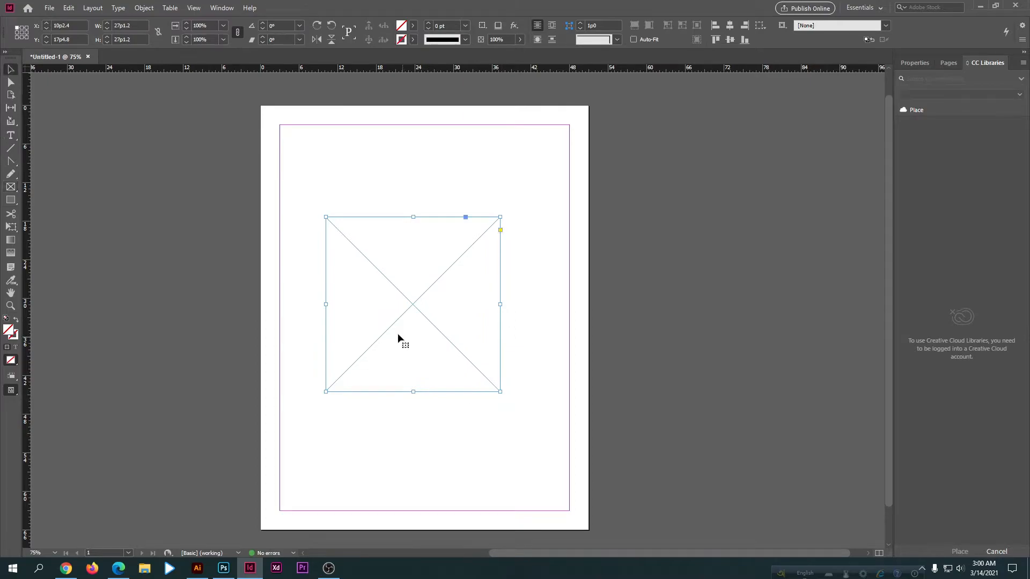
{"action": "double_click", "coordinate": [12, 335]}
{"action": "left_click", "coordinate": [389, 229]}
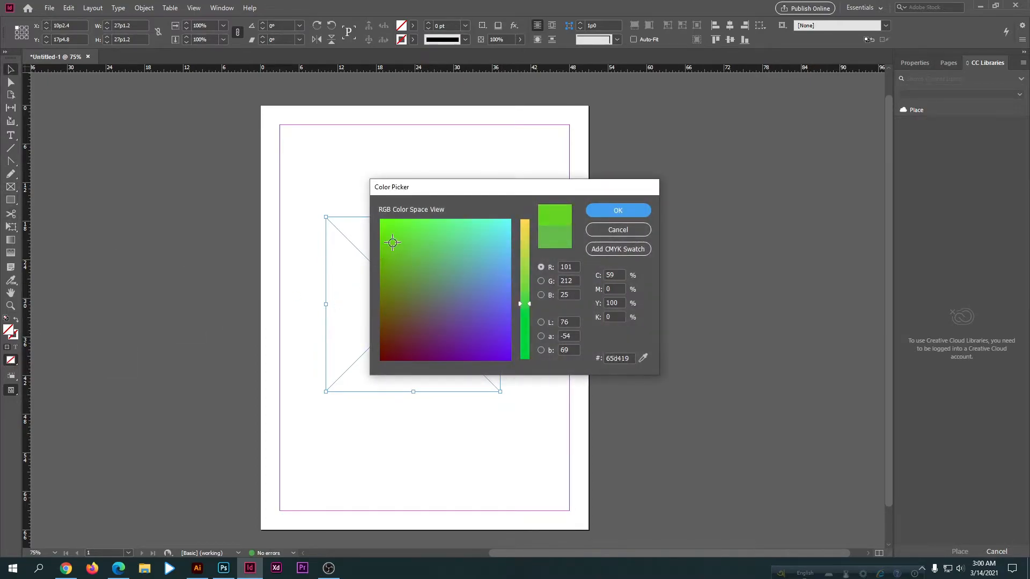
{"action": "left_click", "coordinate": [622, 211]}
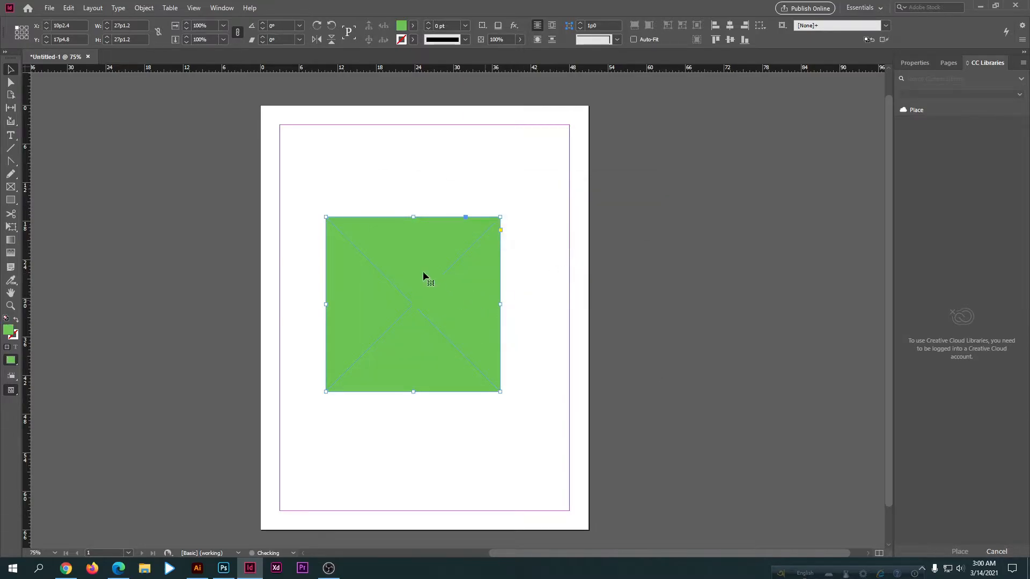
{"action": "left_click_drag", "start_coordinate": [315, 186], "coordinate": [429, 358]}
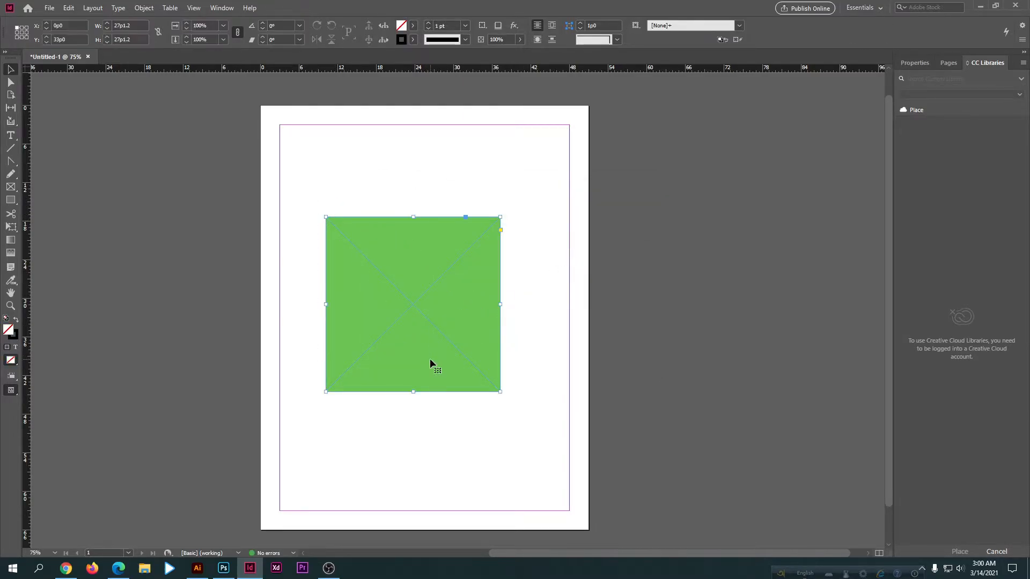
{"action": "left_click", "coordinate": [473, 427]}
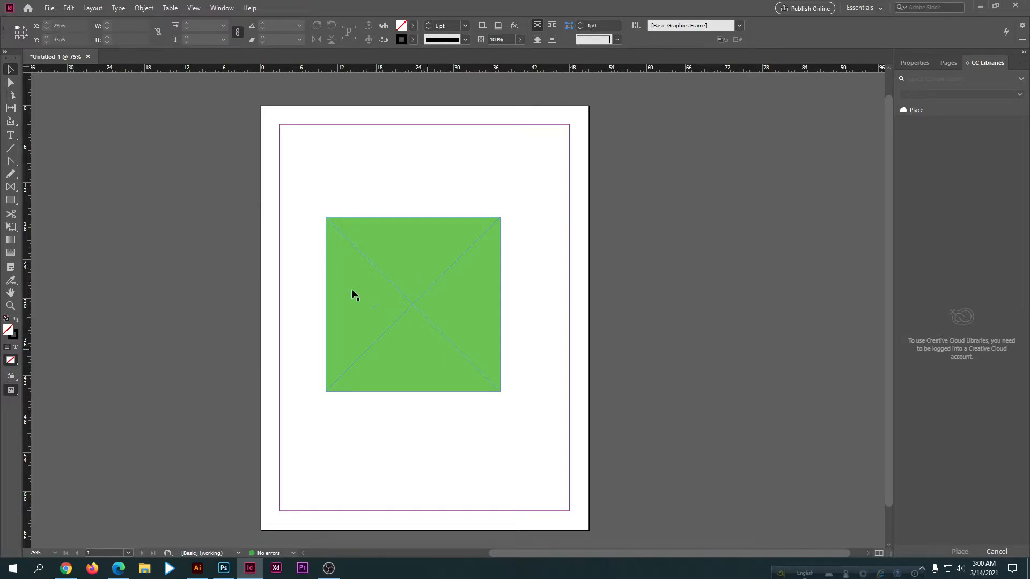
{"action": "left_click", "coordinate": [348, 362]}
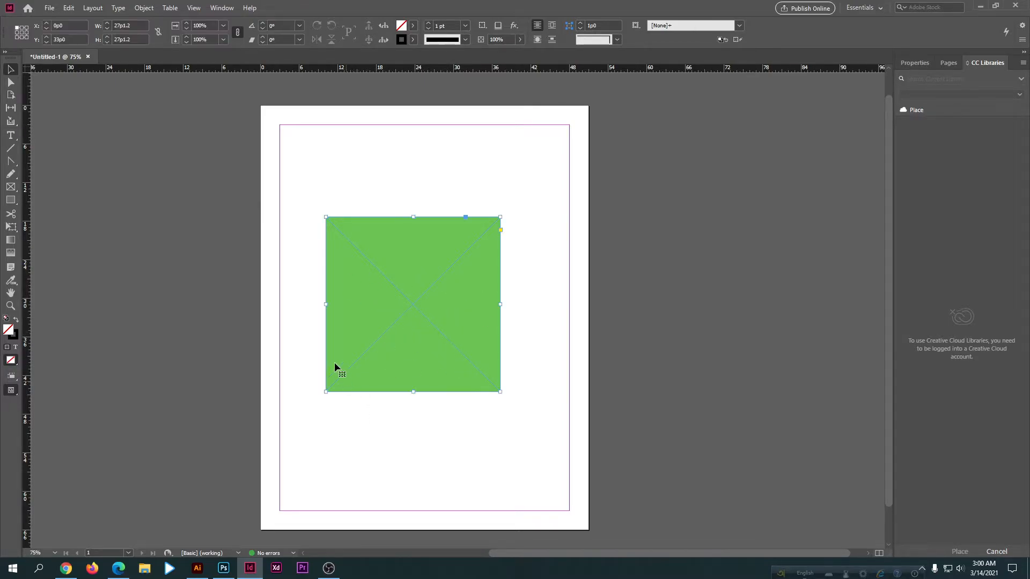
{"action": "left_click", "coordinate": [320, 290]}
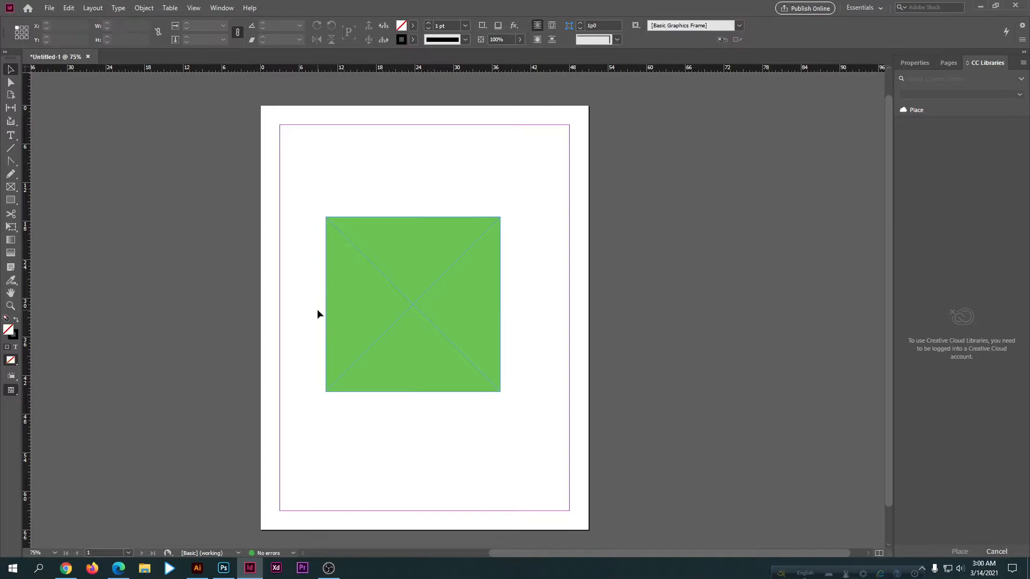
{"action": "left_click", "coordinate": [11, 187]}
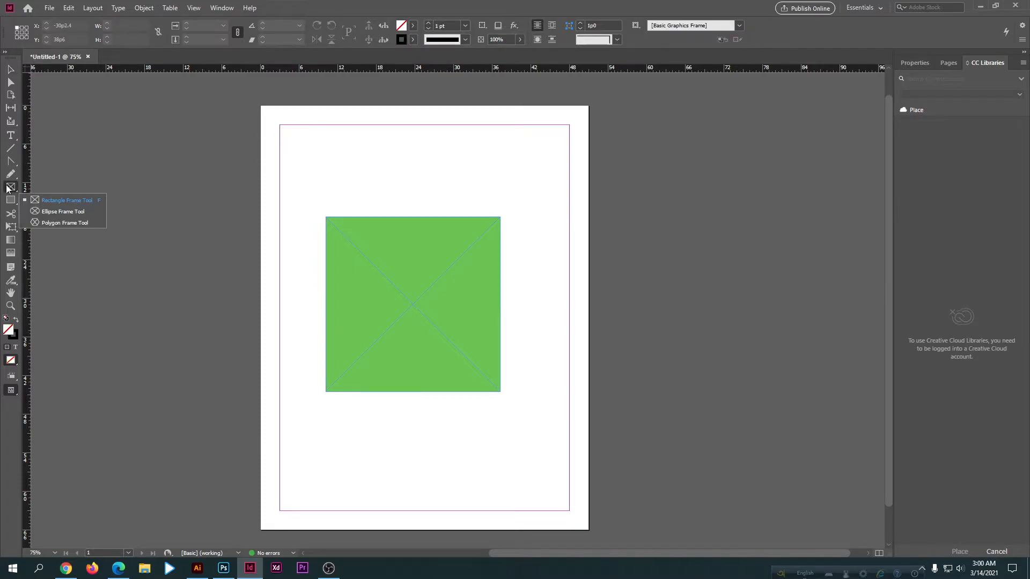
{"action": "left_click", "coordinate": [53, 200]}
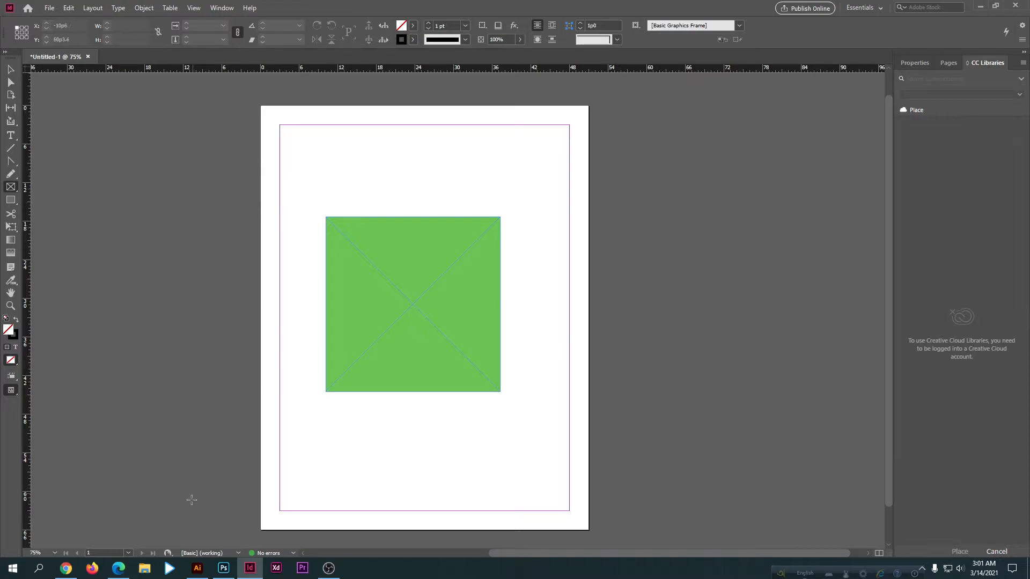
{"action": "left_click", "coordinate": [10, 69]}
{"action": "left_click", "coordinate": [197, 568]}
{"action": "left_click", "coordinate": [11, 161]}
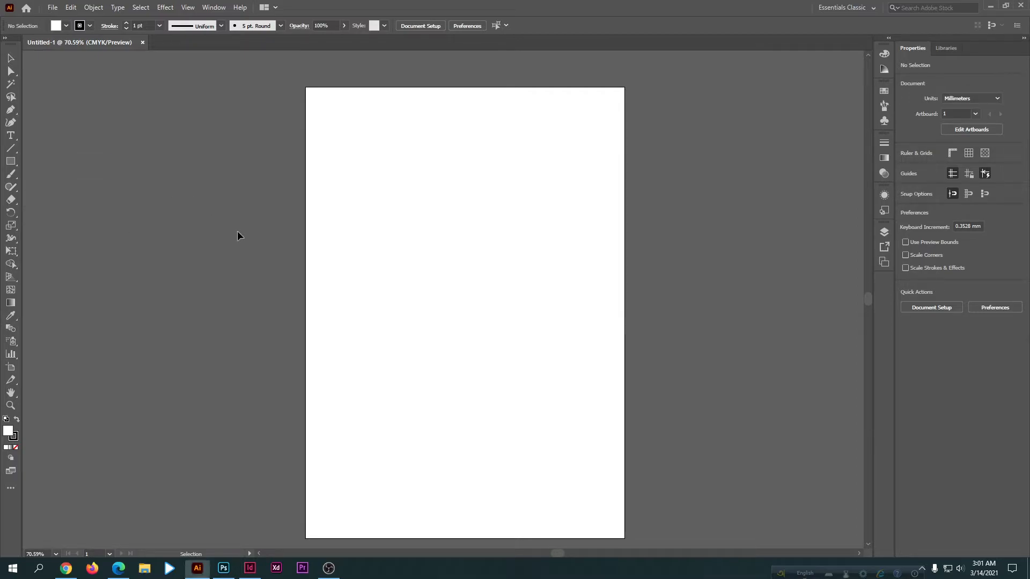
{"action": "left_click", "coordinate": [250, 570]}
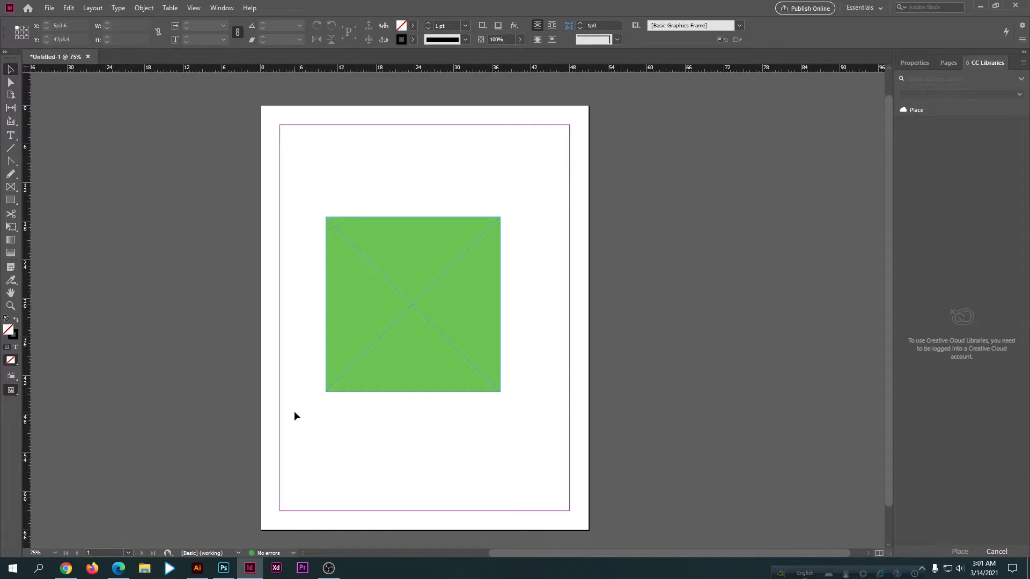
Step: Delete the green square frame from the page
{"action": "left_click_drag", "start_coordinate": [315, 206], "coordinate": [461, 415]}
{"action": "key", "text": "Delete"}
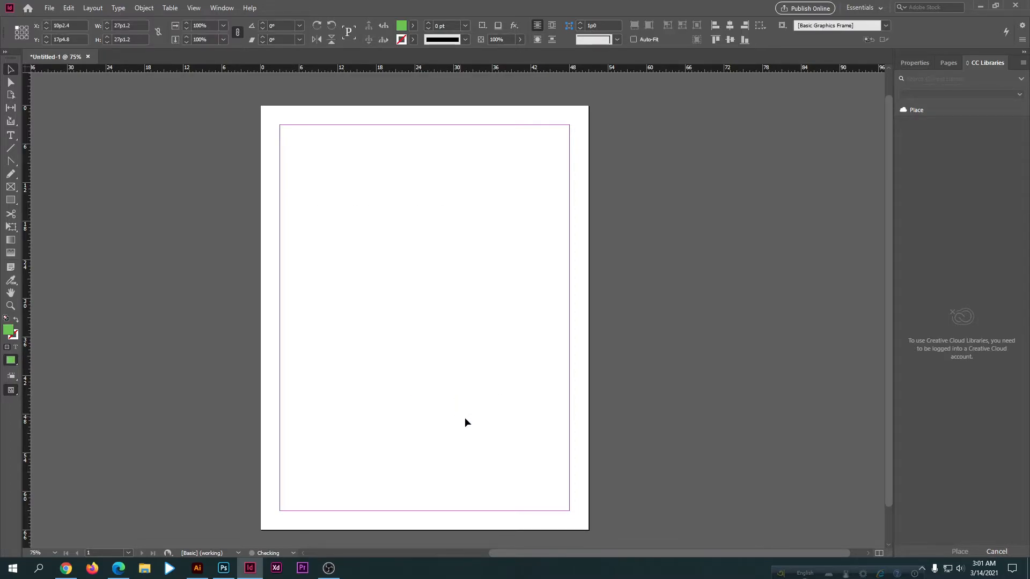
Step: Draw a square about 26p8.4 wide near the middle of the page with the Rectangle Tool and fill it with green
{"action": "left_click", "coordinate": [11, 201]}
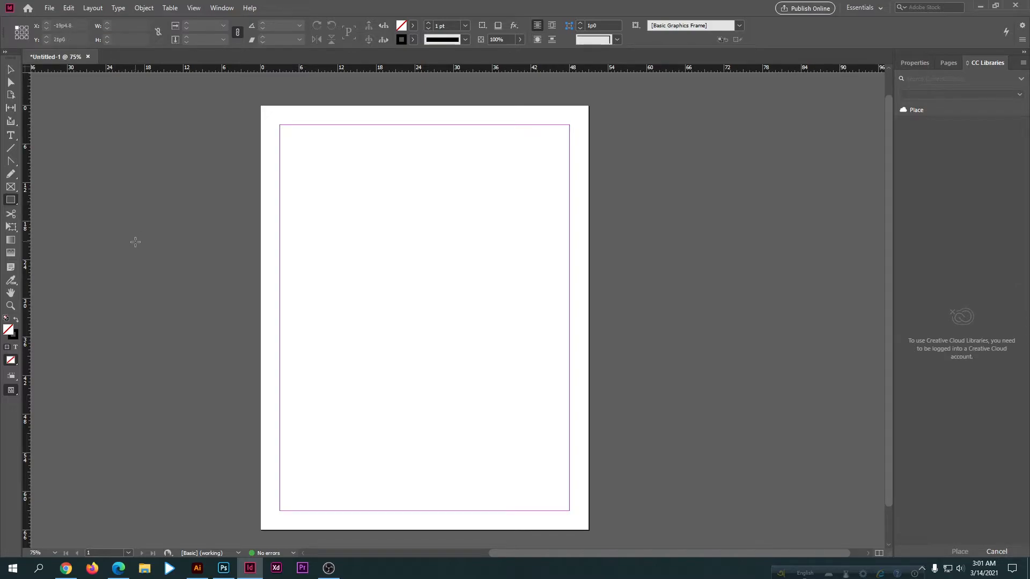
{"action": "left_click_drag", "start_coordinate": [329, 229], "coordinate": [502, 438]}
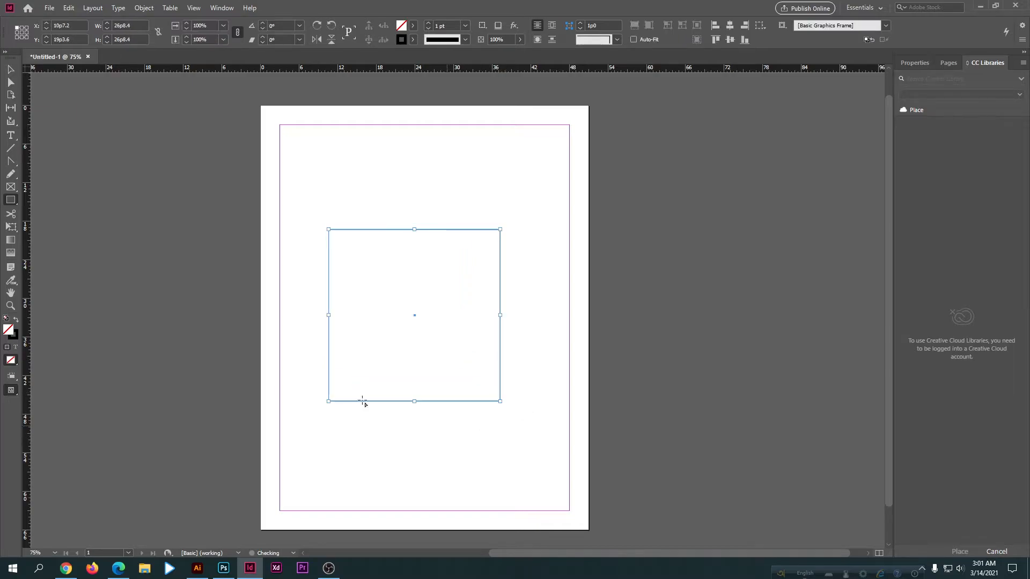
{"action": "double_click", "coordinate": [7, 334]}
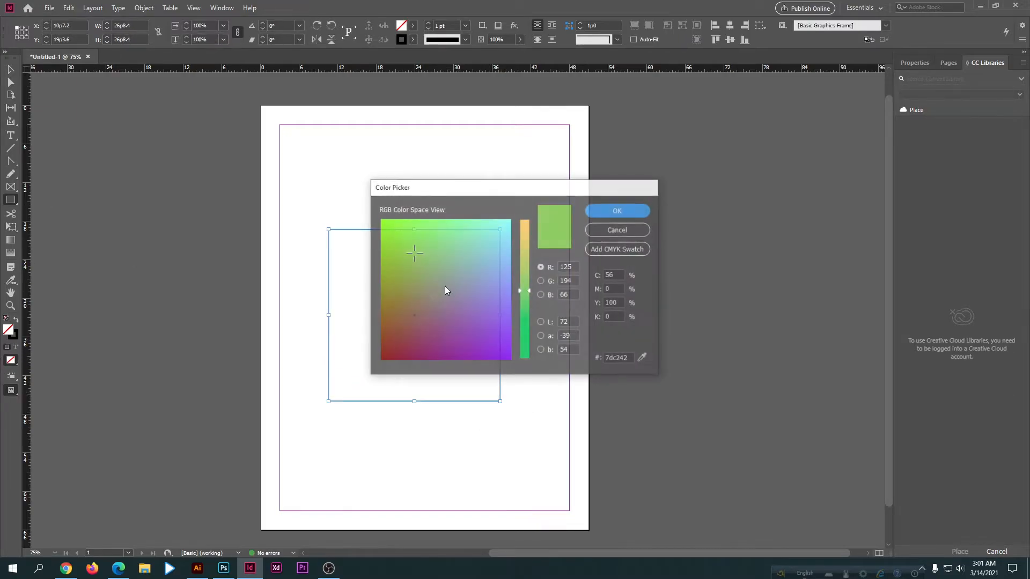
{"action": "left_click", "coordinate": [625, 211]}
{"action": "left_click", "coordinate": [10, 71]}
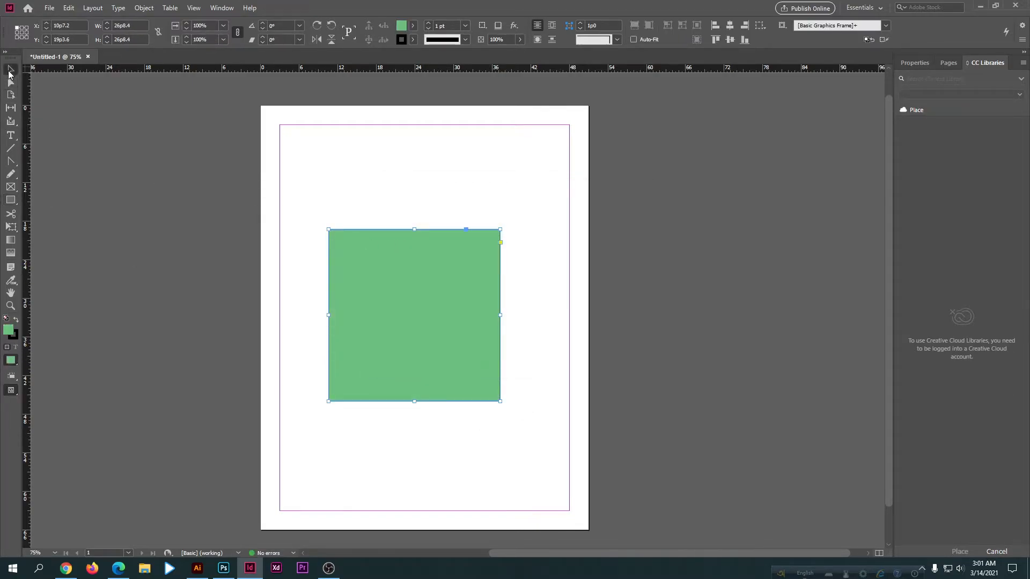
Step: Set the green square's width to 30p8.4 and delete the resized shape from the page
{"action": "left_click", "coordinate": [160, 228]}
{"action": "left_click_drag", "start_coordinate": [324, 185], "coordinate": [515, 423]}
{"action": "left_click", "coordinate": [119, 25]}
{"action": "type", "text": "30"}
{"action": "key", "text": "Return"}
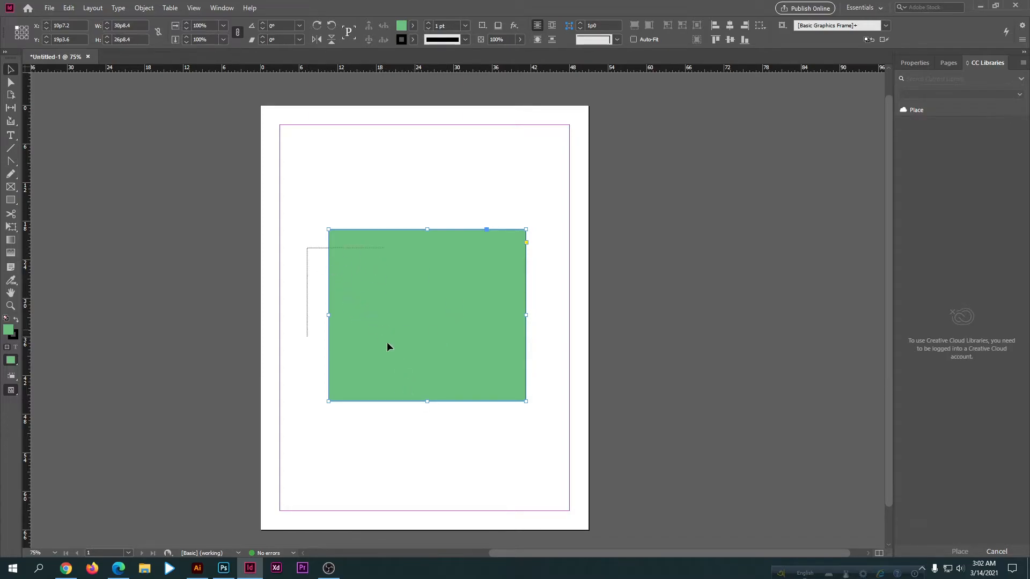
{"action": "key", "text": "Delete"}
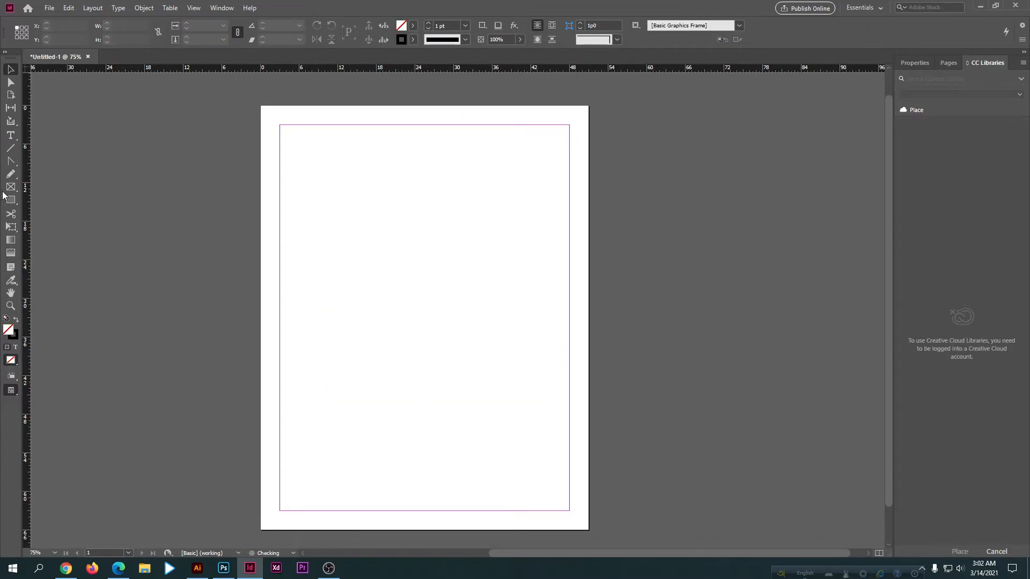
Step: Draw a circle about 26p8.4 wide near the middle of the page with the Ellipse Tool and fill it with bright green
{"action": "right_click", "coordinate": [11, 199]}
{"action": "left_click", "coordinate": [48, 225]}
{"action": "left_click_drag", "start_coordinate": [320, 212], "coordinate": [490, 417]}
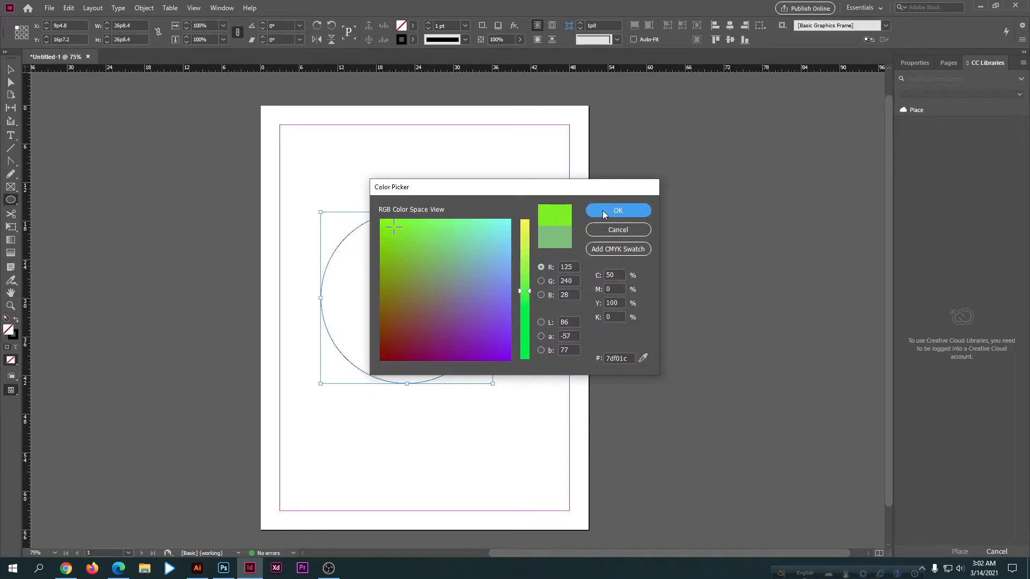
{"action": "left_click", "coordinate": [632, 208]}
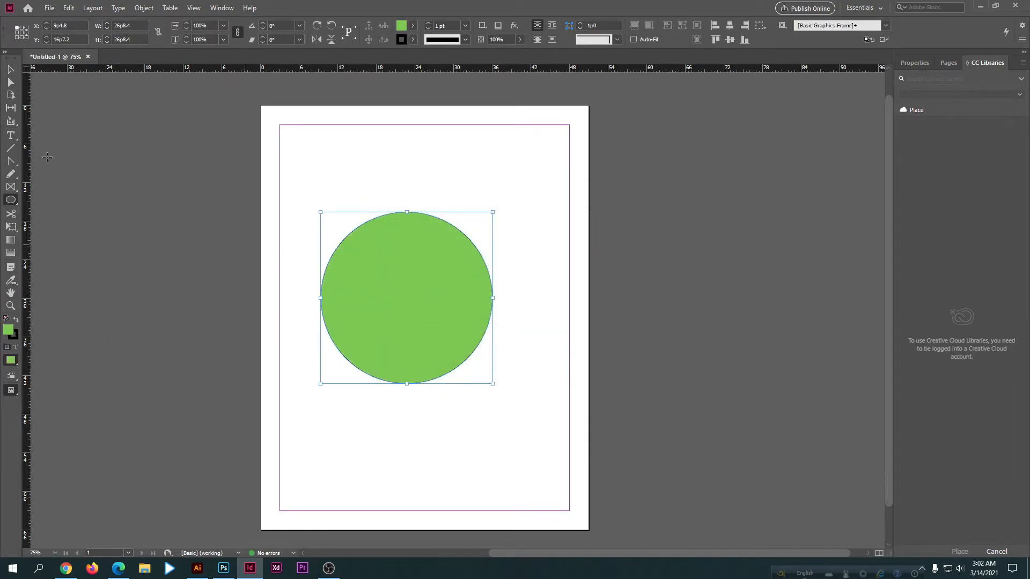
Step: Delete the green circle from the page
{"action": "left_click", "coordinate": [11, 69]}
{"action": "left_click", "coordinate": [132, 261]}
{"action": "left_click", "coordinate": [404, 309]}
{"action": "key", "text": "Delete"}
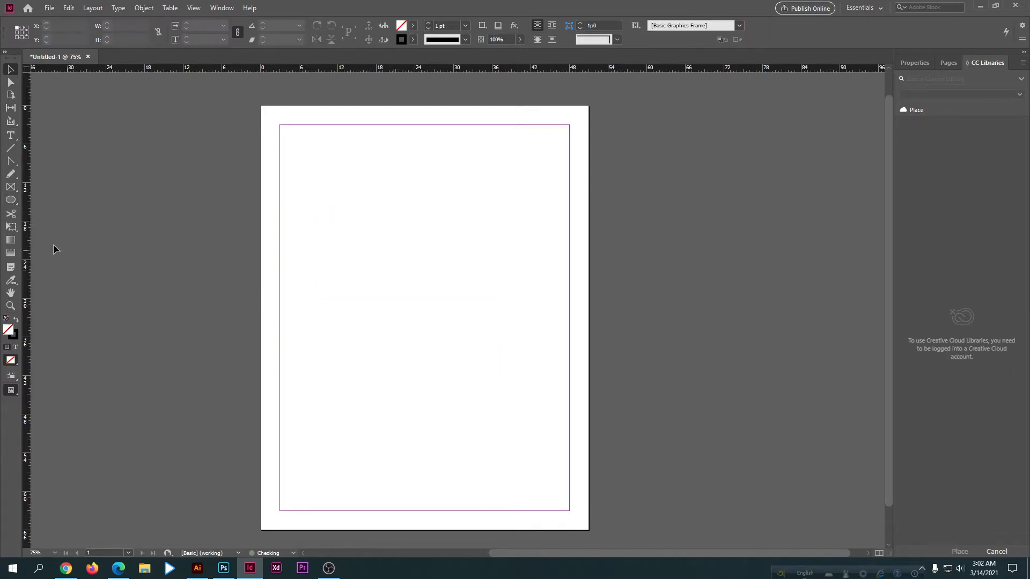
Step: Draw a hexagon about 23p3.6 wide and 20p2 high with the Polygon Tool and fill it with light green
{"action": "left_click", "coordinate": [10, 202]}
{"action": "left_click", "coordinate": [53, 236]}
{"action": "left_click_drag", "start_coordinate": [375, 255], "coordinate": [529, 427]}
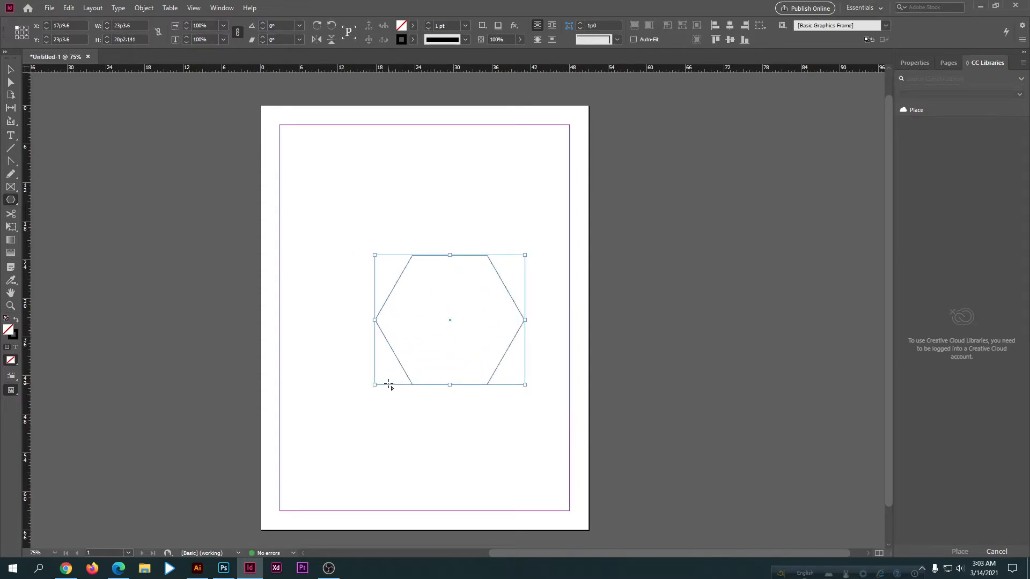
{"action": "key", "text": "v"}
{"action": "double_click", "coordinate": [8, 329]}
{"action": "left_click_drag", "start_coordinate": [410, 276], "coordinate": [415, 225]}
{"action": "left_click", "coordinate": [618, 210]}
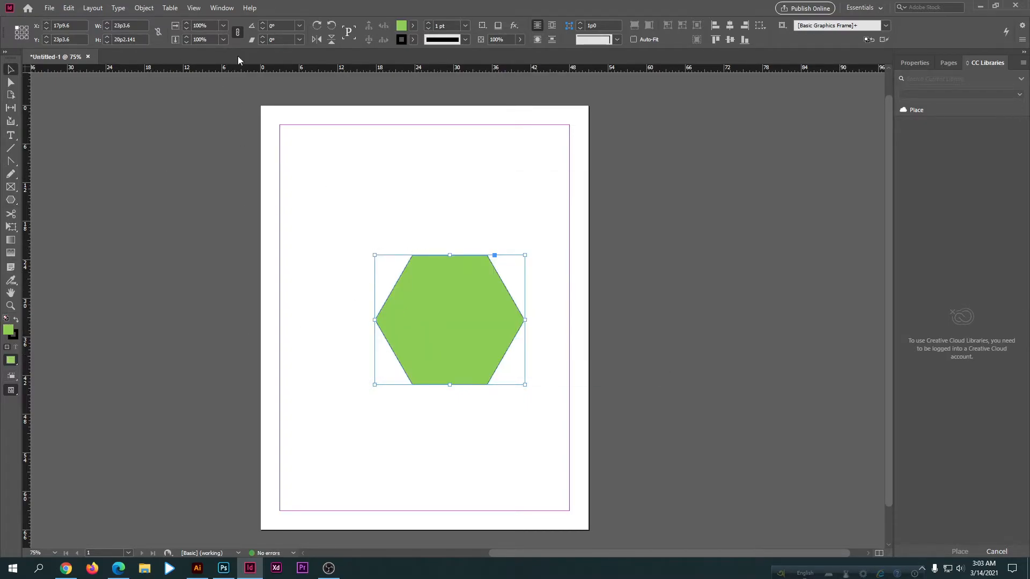
Step: Delete the green hexagon and draw a square frame about 26p0 wide in the upper half of the page with the Rectangle Frame Tool
{"action": "key", "text": "Delete"}
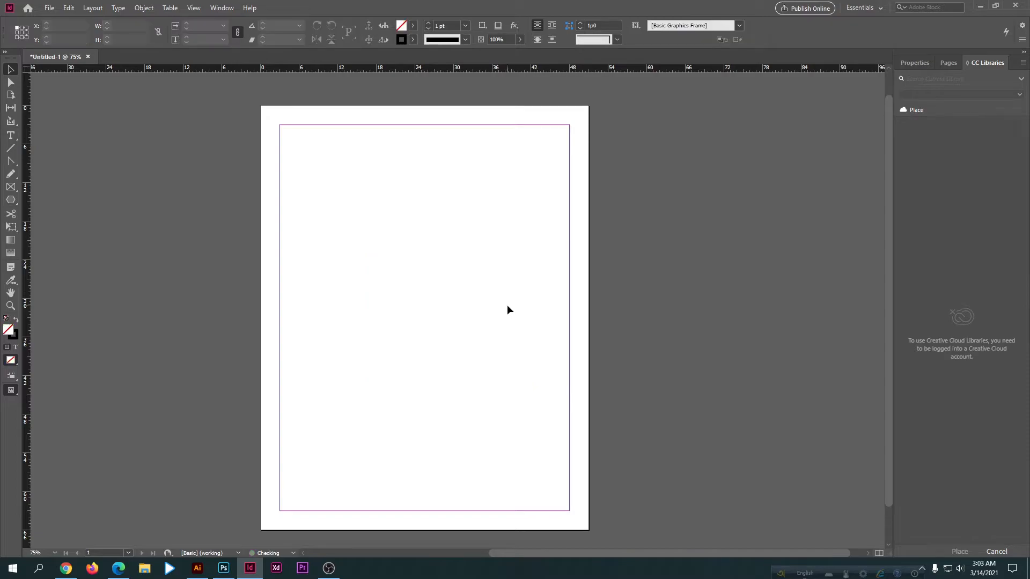
{"action": "left_click", "coordinate": [8, 185]}
{"action": "left_click", "coordinate": [10, 69]}
{"action": "left_click", "coordinate": [10, 186]}
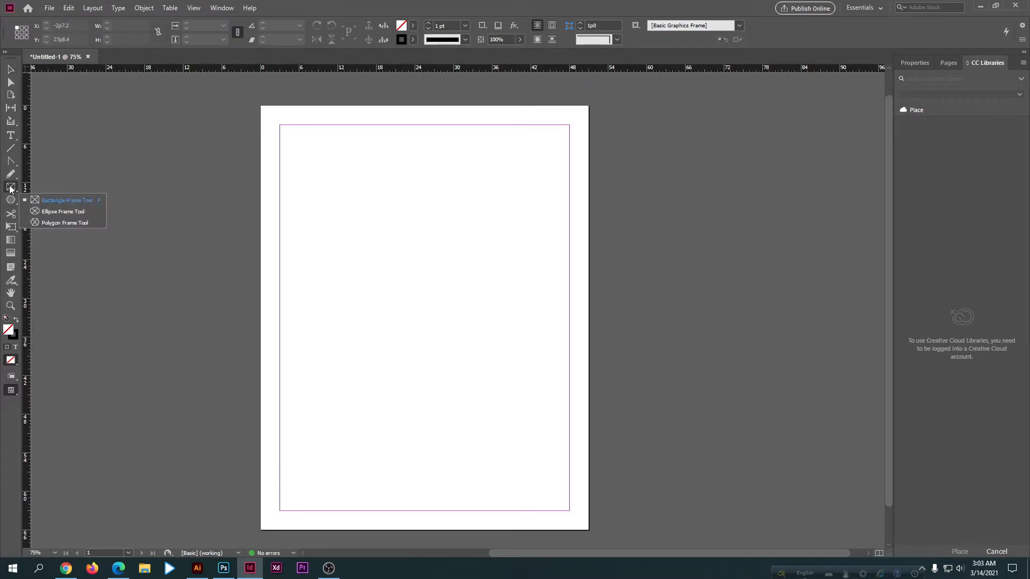
{"action": "left_click", "coordinate": [50, 200]}
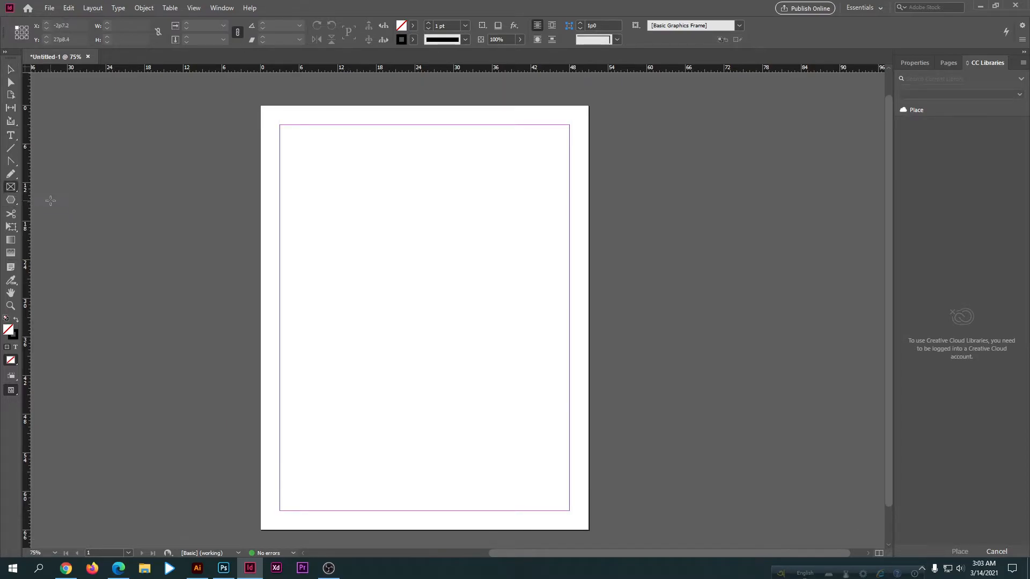
{"action": "left_click_drag", "start_coordinate": [334, 178], "coordinate": [494, 372]}
{"action": "left_click", "coordinate": [11, 69]}
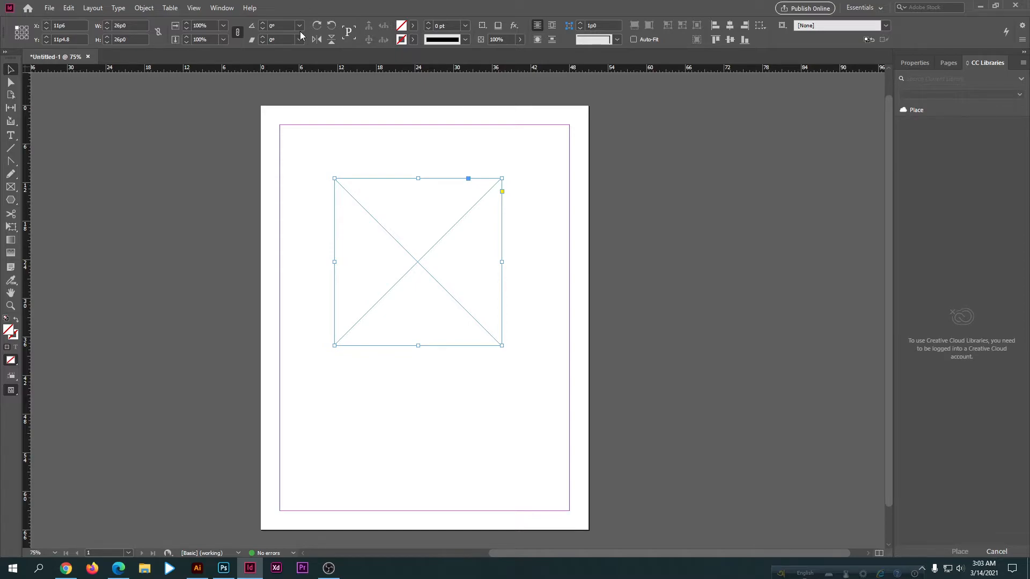
Step: Rotate the square frame stepwise to an angle of 31°
{"action": "left_click", "coordinate": [263, 24]}
{"action": "left_click", "coordinate": [263, 23]}
{"action": "left_click", "coordinate": [263, 24]}
{"action": "left_click", "coordinate": [262, 24]}
{"action": "left_click", "coordinate": [263, 24]}
{"action": "left_click", "coordinate": [263, 24]}
{"action": "left_click", "coordinate": [263, 23]}
{"action": "left_click", "coordinate": [263, 24]}
{"action": "left_click", "coordinate": [263, 24]}
{"action": "left_click", "coordinate": [263, 24]}
{"action": "left_click", "coordinate": [263, 24]}
{"action": "left_click", "coordinate": [263, 24]}
{"action": "left_click", "coordinate": [262, 24]}
{"action": "left_click", "coordinate": [263, 24]}
{"action": "left_click", "coordinate": [263, 24]}
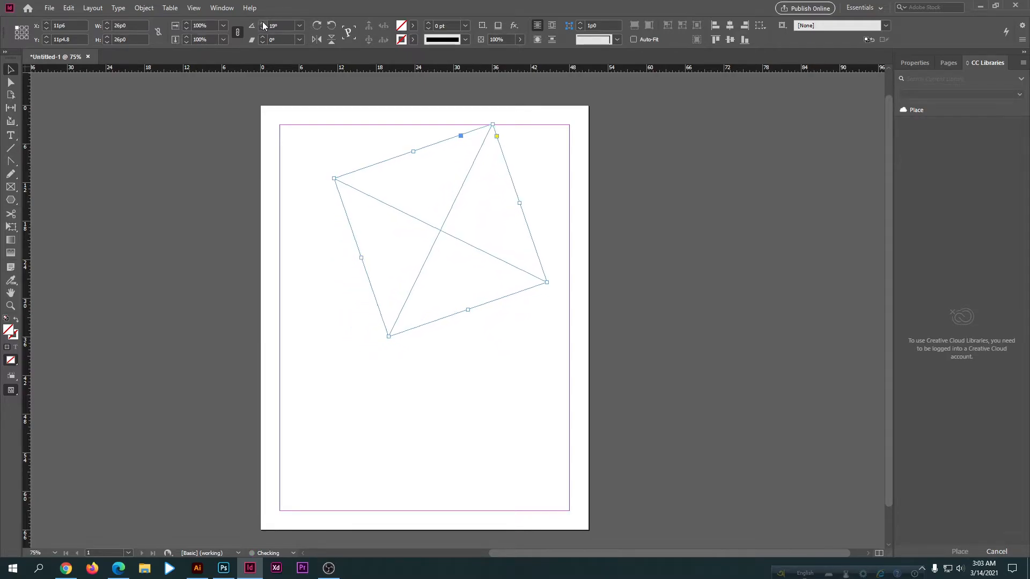
{"action": "left_click", "coordinate": [263, 24]}
{"action": "left_click", "coordinate": [263, 23]}
{"action": "left_click", "coordinate": [263, 23]}
{"action": "left_click", "coordinate": [263, 23]}
{"action": "left_click", "coordinate": [262, 24]}
{"action": "left_click", "coordinate": [263, 23]}
{"action": "left_click", "coordinate": [263, 24]}
{"action": "left_click", "coordinate": [263, 23]}
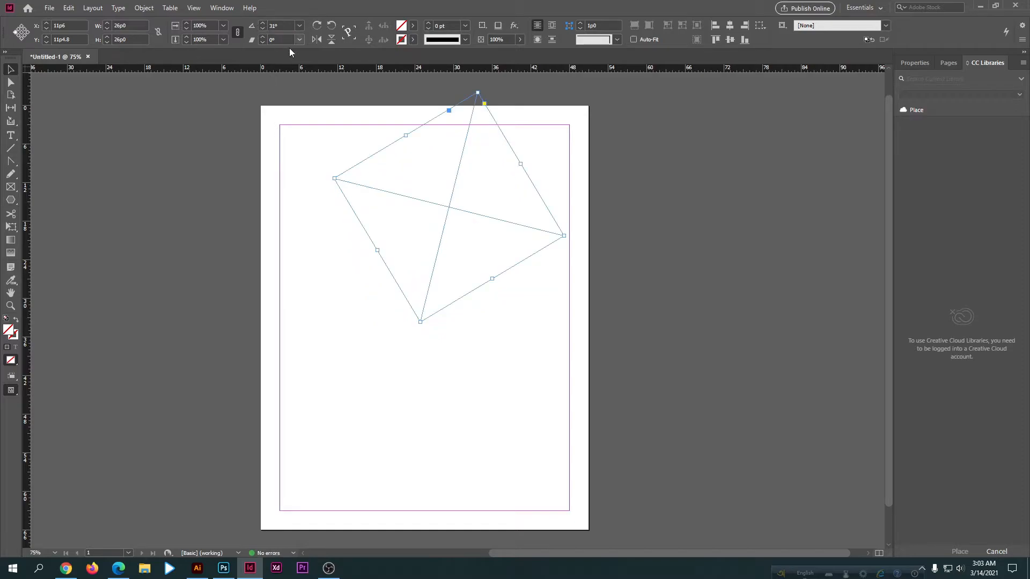
Step: Rotate the square frame stepwise in the opposite direction to an angle of -19°
{"action": "left_click", "coordinate": [262, 29]}
{"action": "left_click", "coordinate": [262, 29]}
{"action": "left_click", "coordinate": [262, 29]}
{"action": "left_click", "coordinate": [262, 29]}
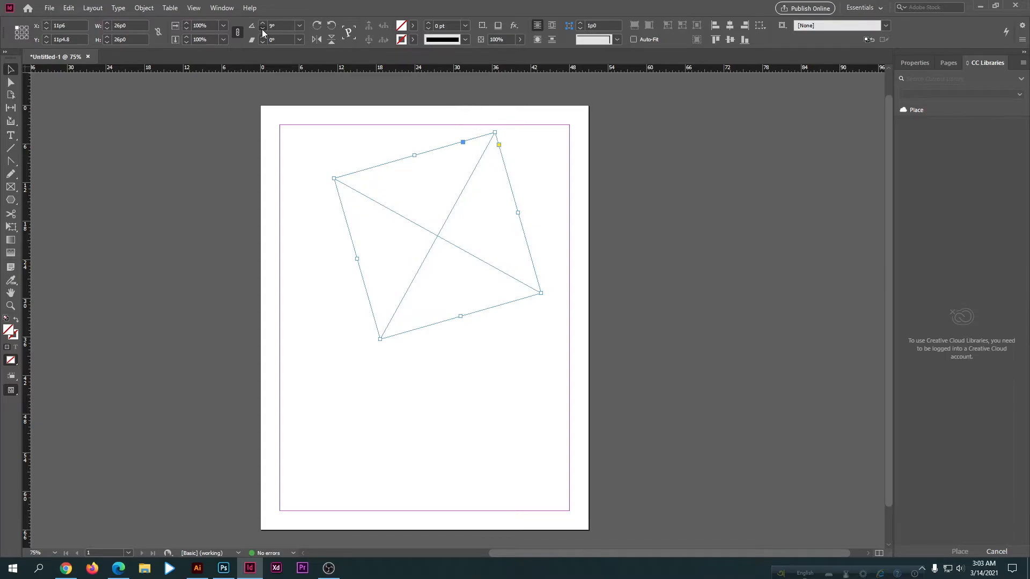
{"action": "left_click", "coordinate": [262, 29]}
{"action": "left_click", "coordinate": [262, 29]}
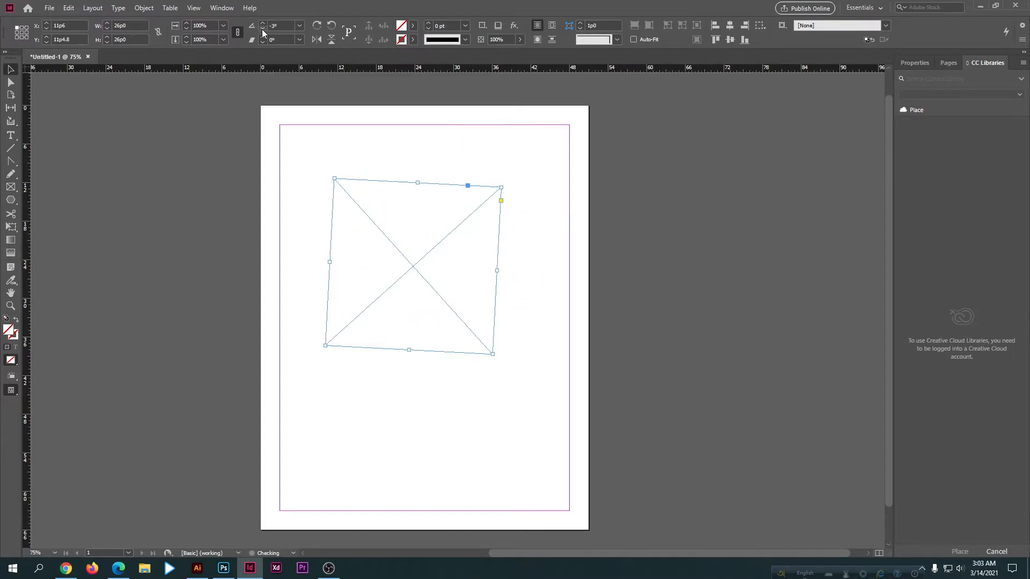
{"action": "left_click", "coordinate": [262, 29]}
{"action": "left_click", "coordinate": [262, 29]}
{"action": "left_click", "coordinate": [262, 29]}
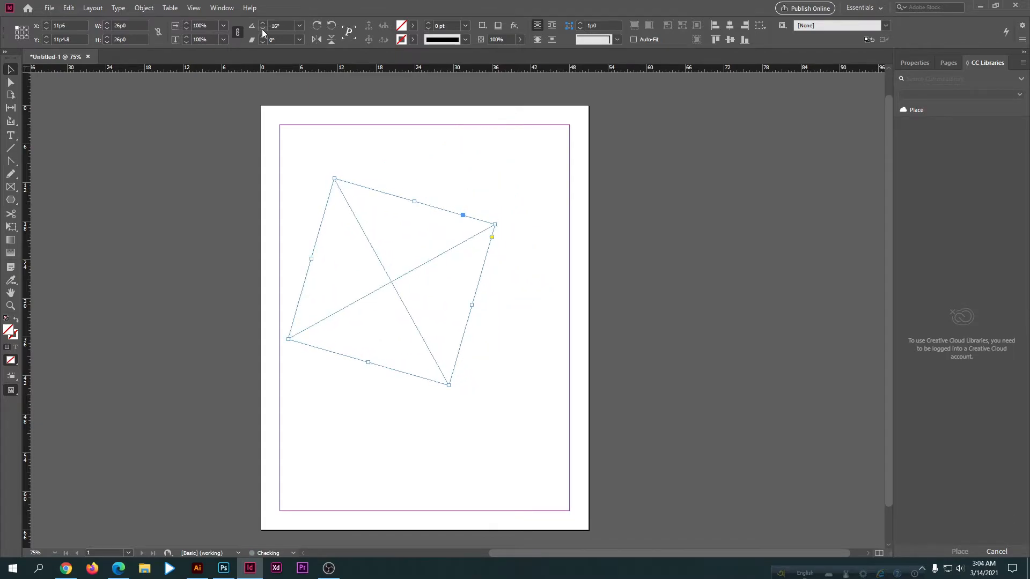
{"action": "left_click", "coordinate": [262, 29]}
{"action": "left_click", "coordinate": [262, 29]}
{"action": "left_click", "coordinate": [262, 29]}
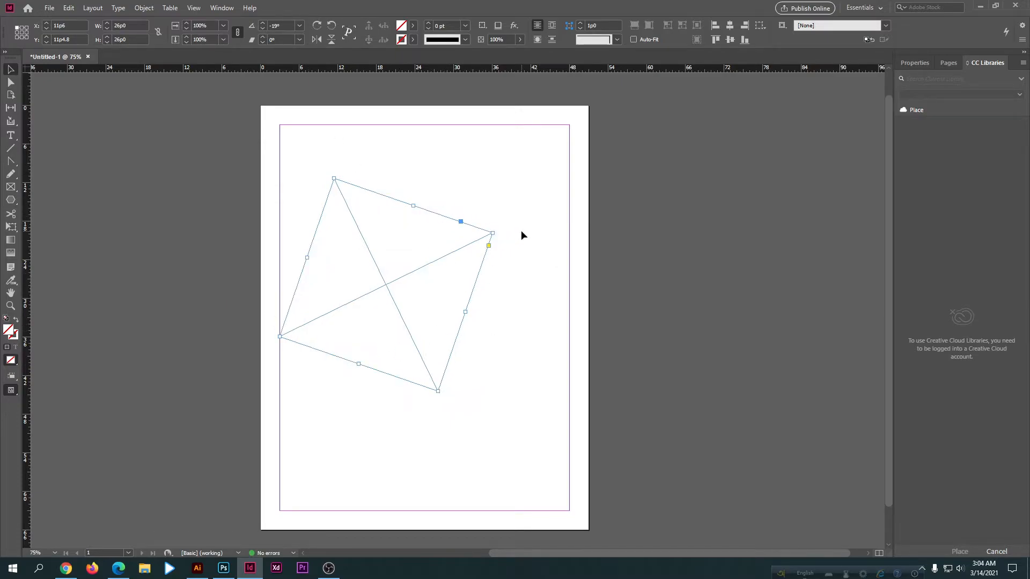
Step: Rotate the frame freehand by its upper-right corner to about -30°
{"action": "left_click", "coordinate": [328, 144]}
{"action": "left_click", "coordinate": [488, 247]}
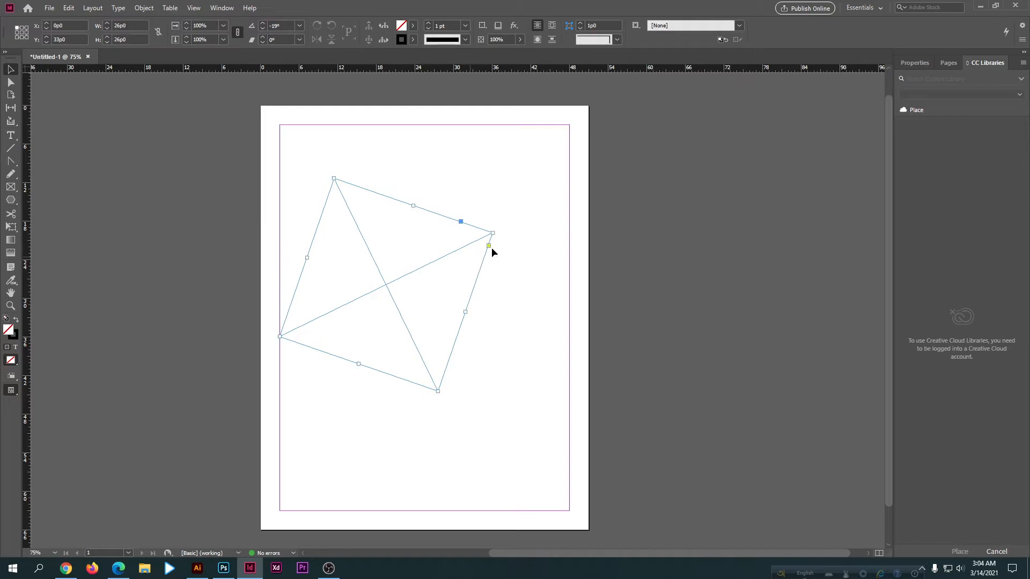
{"action": "left_click_drag", "start_coordinate": [498, 228], "coordinate": [514, 263]}
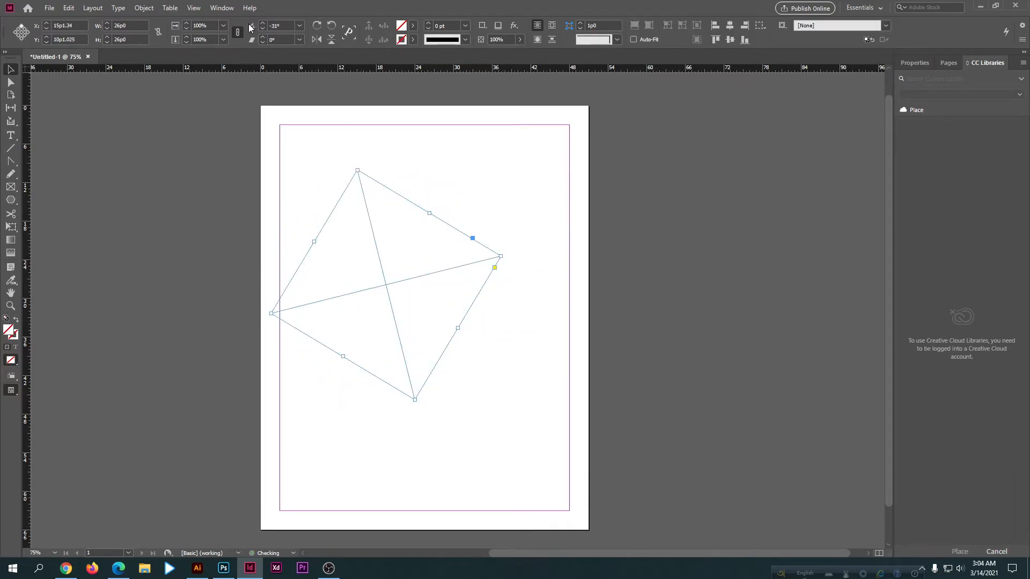
Step: Set the frame's rotation angle to -28° and keep the frame selected
{"action": "left_click", "coordinate": [321, 191]}
{"action": "left_click", "coordinate": [430, 309]}
{"action": "left_click", "coordinate": [264, 23]}
{"action": "left_click", "coordinate": [263, 24]}
{"action": "left_click", "coordinate": [264, 23]}
{"action": "left_click_drag", "start_coordinate": [312, 158], "coordinate": [413, 319]}
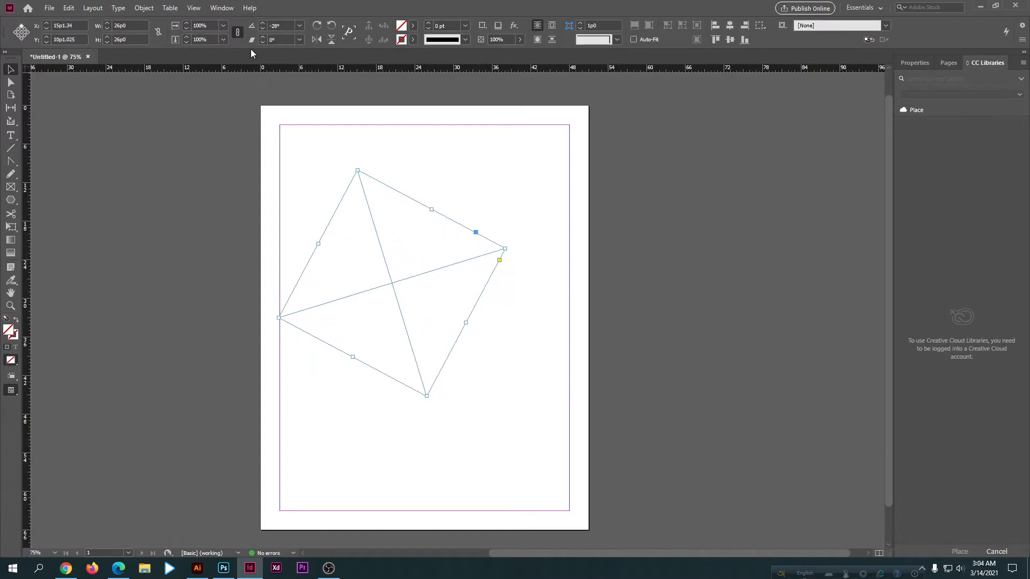
Step: Shear the rotated frame to an angle of -20°
{"action": "left_click", "coordinate": [262, 42]}
{"action": "left_click", "coordinate": [261, 42]}
{"action": "left_click", "coordinate": [261, 41]}
{"action": "left_click", "coordinate": [261, 42]}
{"action": "left_click", "coordinate": [261, 41]}
{"action": "left_click", "coordinate": [261, 42]}
{"action": "left_click", "coordinate": [261, 42]}
{"action": "left_click", "coordinate": [262, 42]}
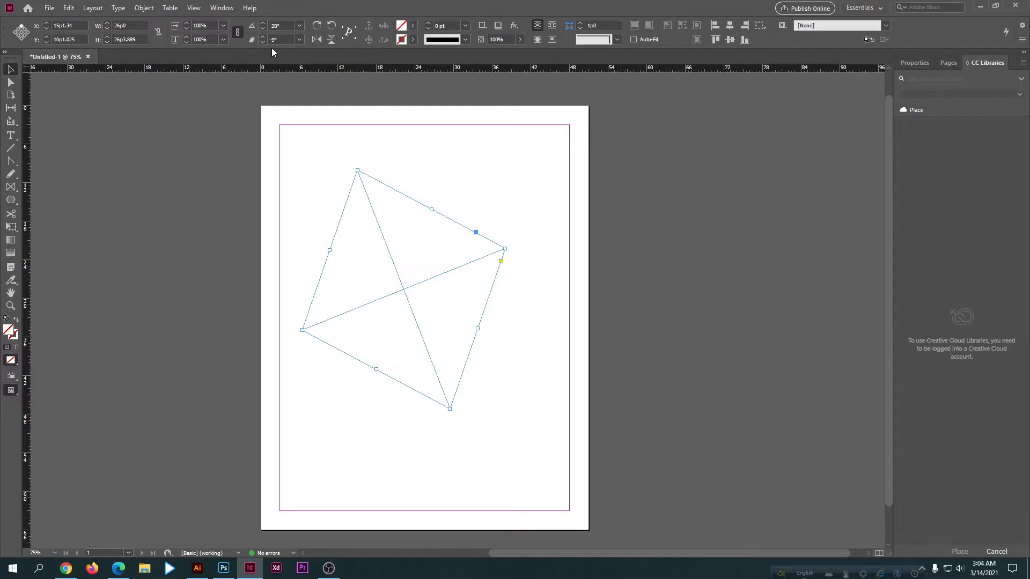
{"action": "left_click", "coordinate": [265, 43]}
{"action": "left_click", "coordinate": [265, 42]}
{"action": "left_click", "coordinate": [265, 43]}
{"action": "left_click", "coordinate": [265, 43]}
{"action": "left_click", "coordinate": [265, 43]}
{"action": "left_click", "coordinate": [265, 43]}
{"action": "left_click", "coordinate": [265, 43]}
{"action": "left_click", "coordinate": [265, 43]}
{"action": "left_click", "coordinate": [265, 43]}
{"action": "left_click", "coordinate": [265, 43]}
{"action": "left_click", "coordinate": [265, 43]}
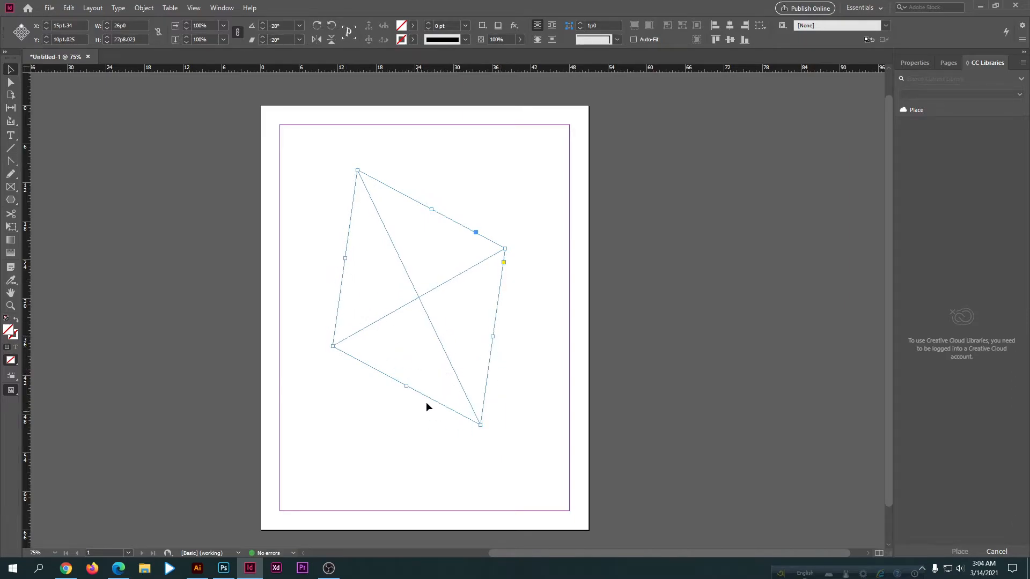
Step: Fill the sheared frame with a muted green
{"action": "double_click", "coordinate": [8, 329]}
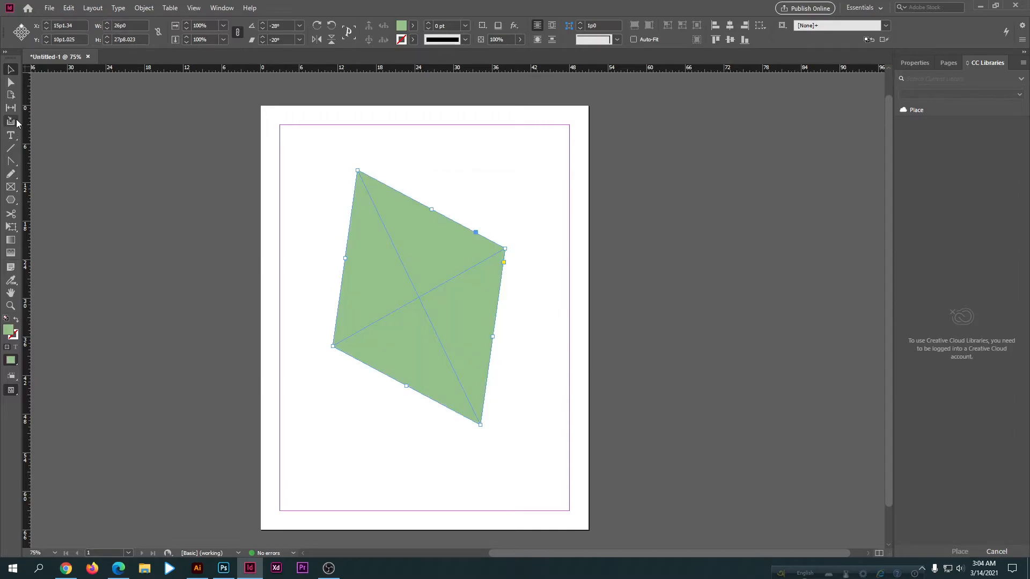
{"action": "left_click", "coordinate": [307, 322]}
{"action": "left_click", "coordinate": [352, 308]}
Step: Vary the green frame's shear angle in both directions, ending at -23°
{"action": "left_click", "coordinate": [263, 43]}
{"action": "left_click", "coordinate": [263, 43]}
{"action": "left_click", "coordinate": [263, 43]}
{"action": "left_click", "coordinate": [262, 43]}
{"action": "left_click", "coordinate": [263, 43]}
{"action": "left_click", "coordinate": [263, 43]}
{"action": "left_click", "coordinate": [263, 43]}
{"action": "left_click", "coordinate": [262, 37]}
{"action": "left_click", "coordinate": [262, 37]}
{"action": "left_click", "coordinate": [262, 37]}
{"action": "left_click", "coordinate": [262, 36]}
{"action": "left_click", "coordinate": [262, 36]}
{"action": "left_click", "coordinate": [262, 36]}
{"action": "left_click", "coordinate": [262, 37]}
{"action": "left_click", "coordinate": [262, 36]}
{"action": "left_click", "coordinate": [262, 37]}
{"action": "left_click", "coordinate": [263, 36]}
{"action": "left_click", "coordinate": [262, 36]}
{"action": "left_click", "coordinate": [262, 37]}
{"action": "left_click", "coordinate": [262, 36]}
{"action": "left_click", "coordinate": [262, 37]}
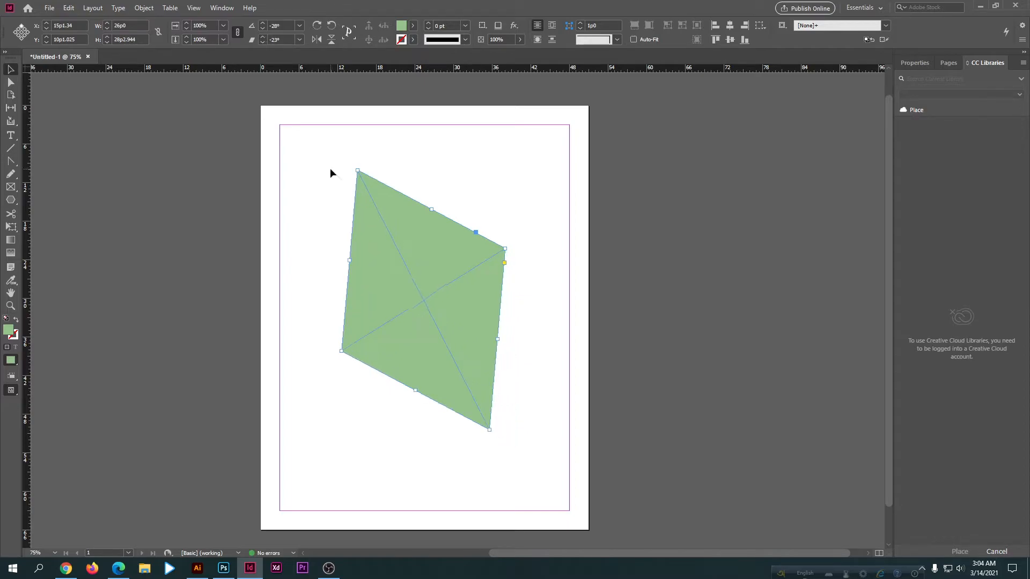
Step: Move the green frame slightly down and left to about X 13p11.5, Y 11p1.2
{"action": "left_click", "coordinate": [339, 238]}
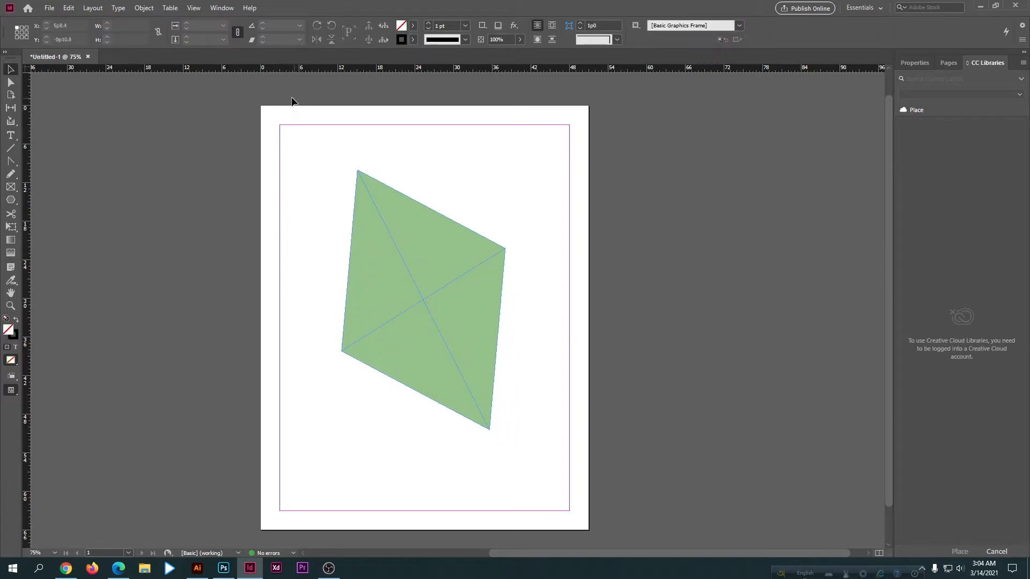
{"action": "left_click_drag", "start_coordinate": [377, 223], "coordinate": [387, 244]}
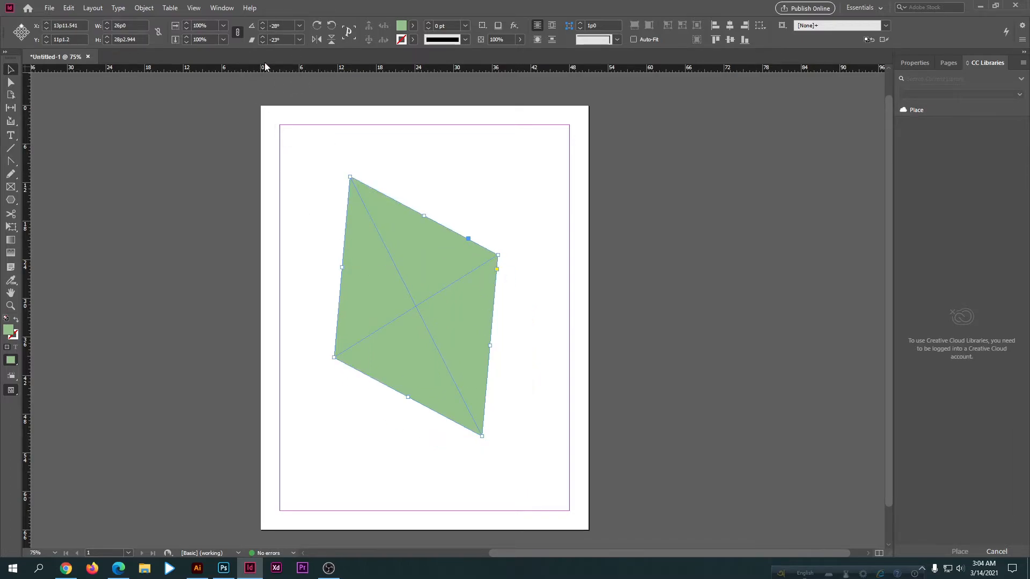
{"action": "left_click", "coordinate": [299, 26]}
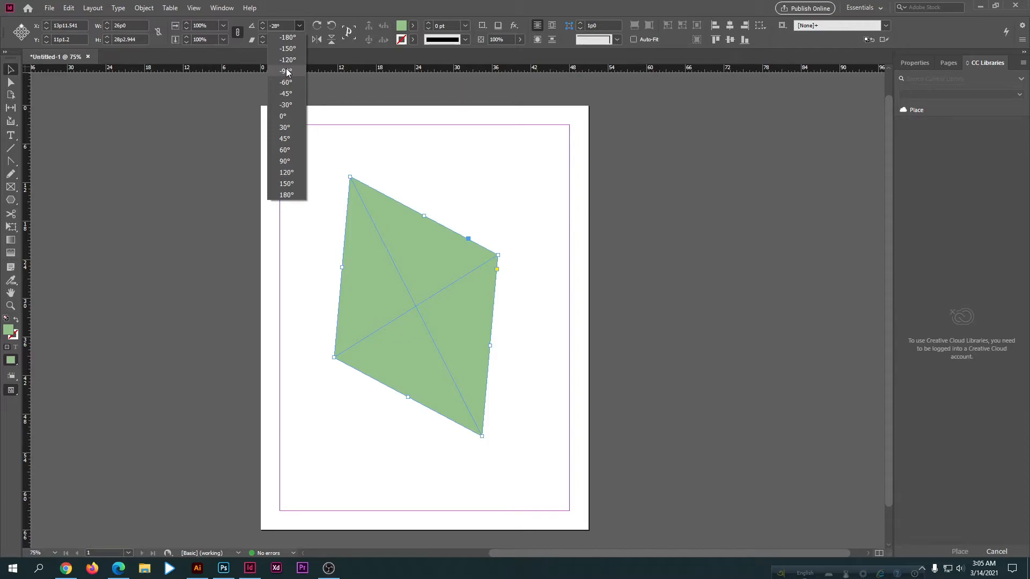
{"action": "left_click", "coordinate": [385, 134]}
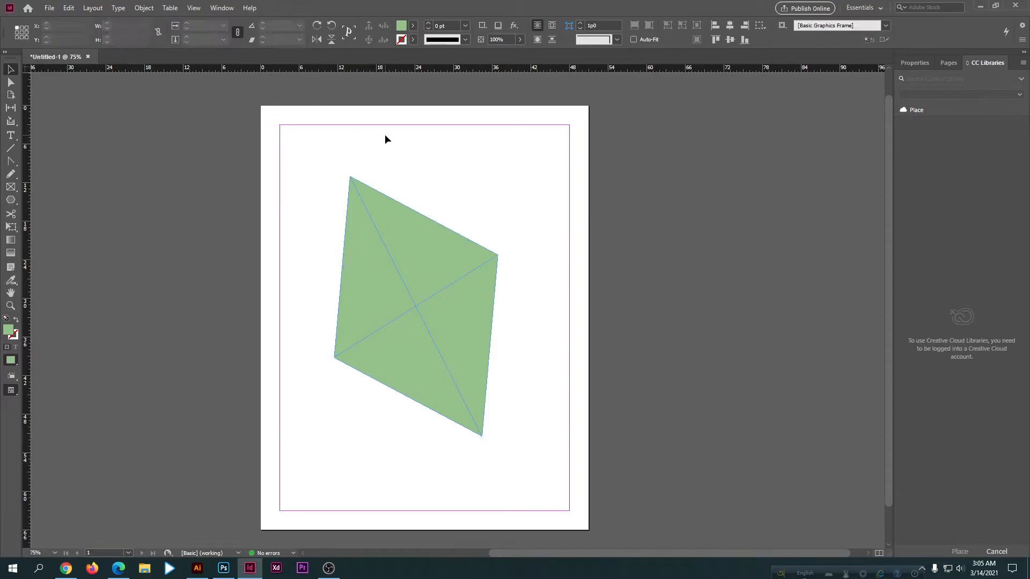
Step: Apply the preset rotation angles -150°, -45° and 45° in turn to the green frame
{"action": "left_click_drag", "start_coordinate": [322, 184], "coordinate": [357, 287]}
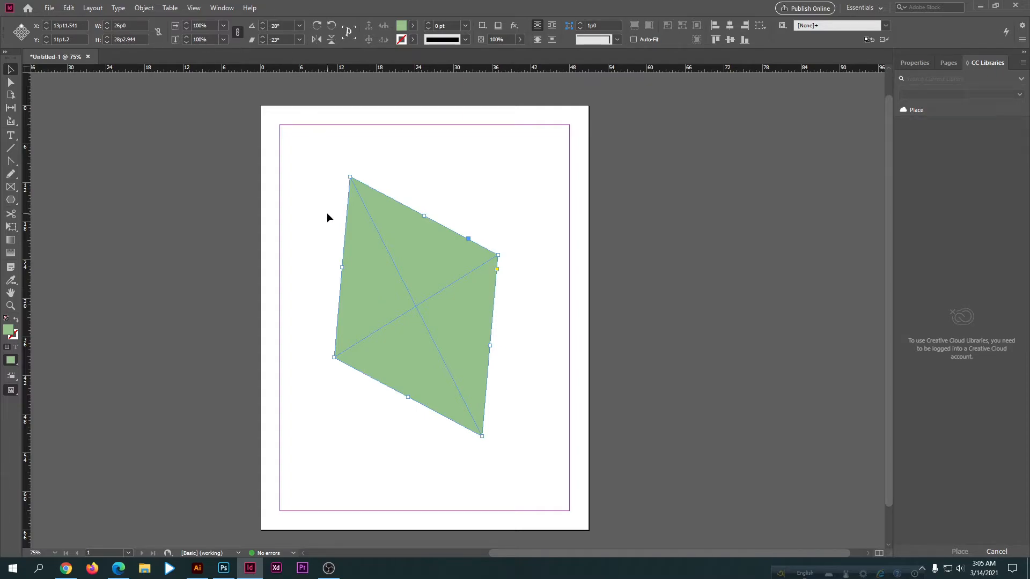
{"action": "left_click", "coordinate": [299, 25]}
{"action": "left_click", "coordinate": [291, 146]}
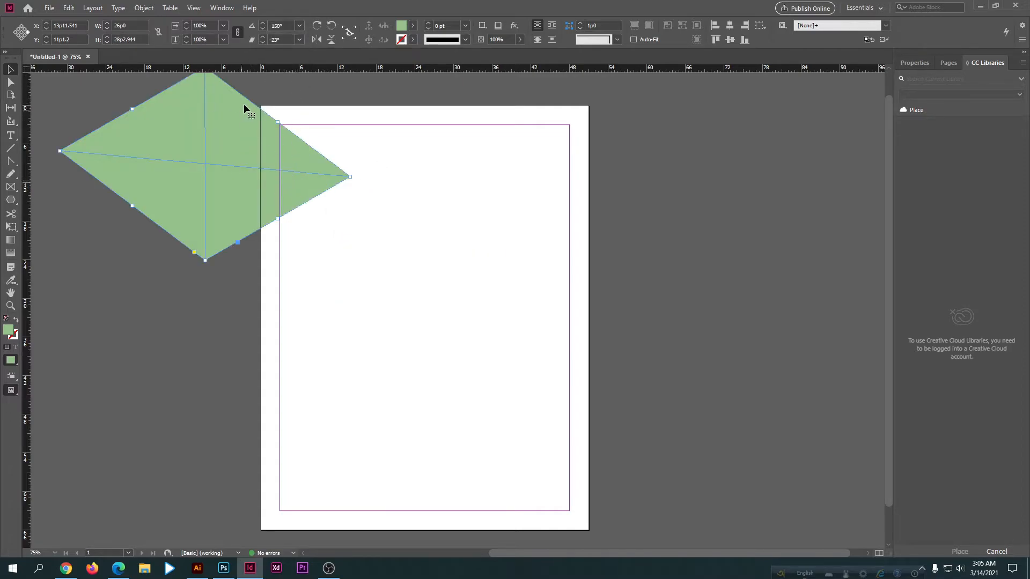
{"action": "left_click", "coordinate": [300, 27]}
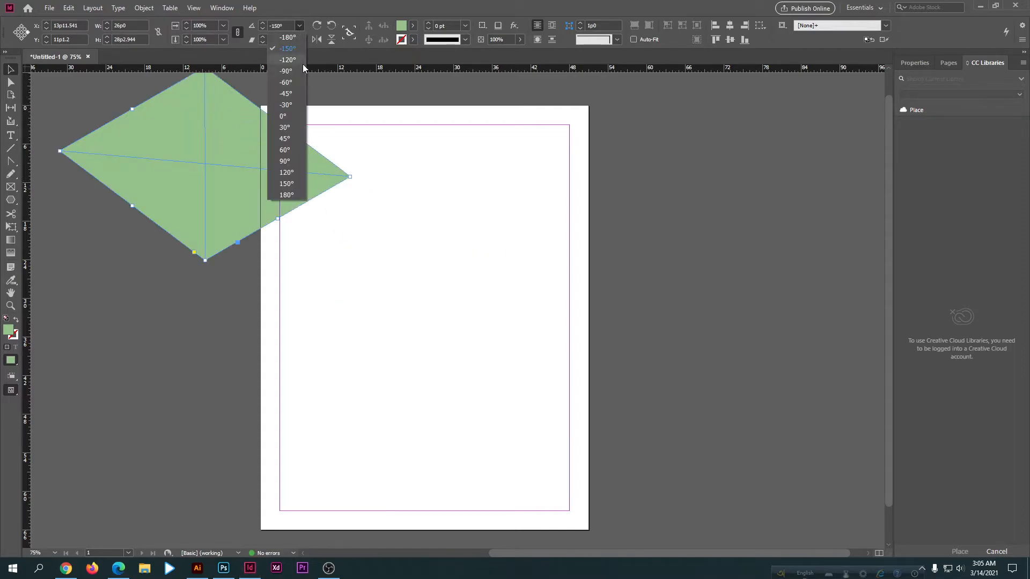
{"action": "left_click", "coordinate": [291, 94]}
{"action": "left_click", "coordinate": [299, 25]}
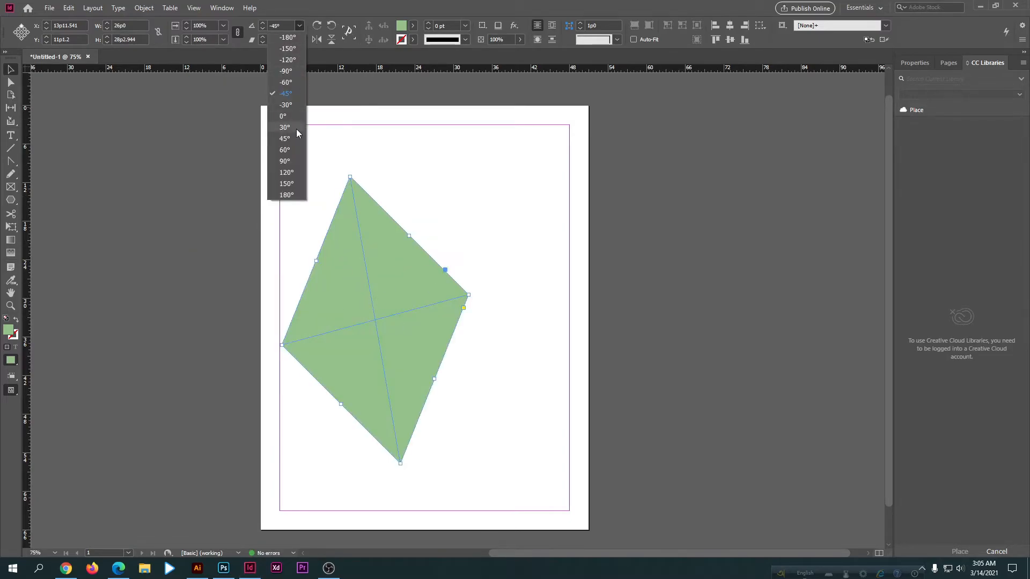
{"action": "left_click", "coordinate": [284, 141]}
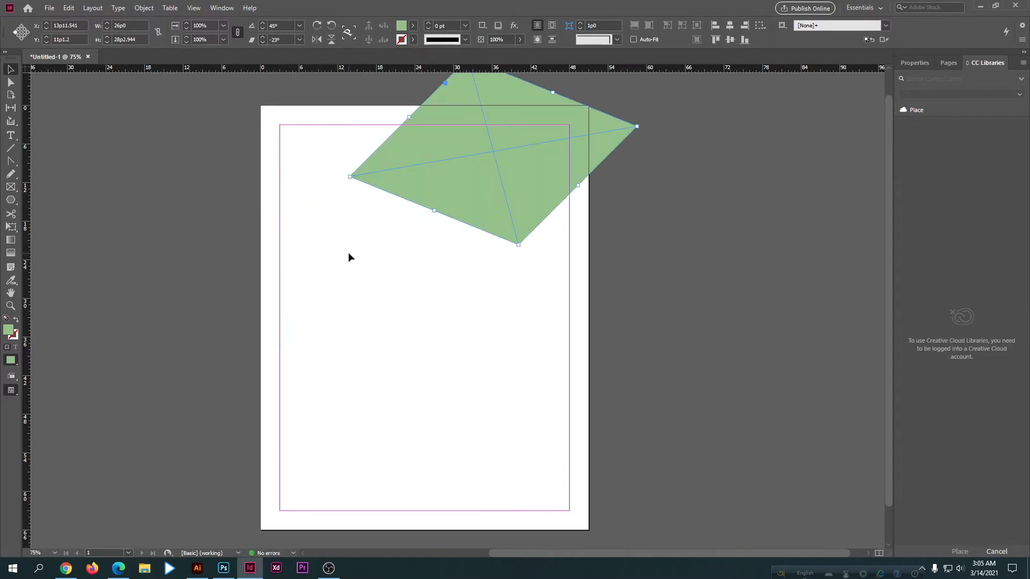
Step: Move the rotated green frame down the page and delete it
{"action": "left_click_drag", "start_coordinate": [388, 172], "coordinate": [399, 288]}
{"action": "key", "text": "Delete"}
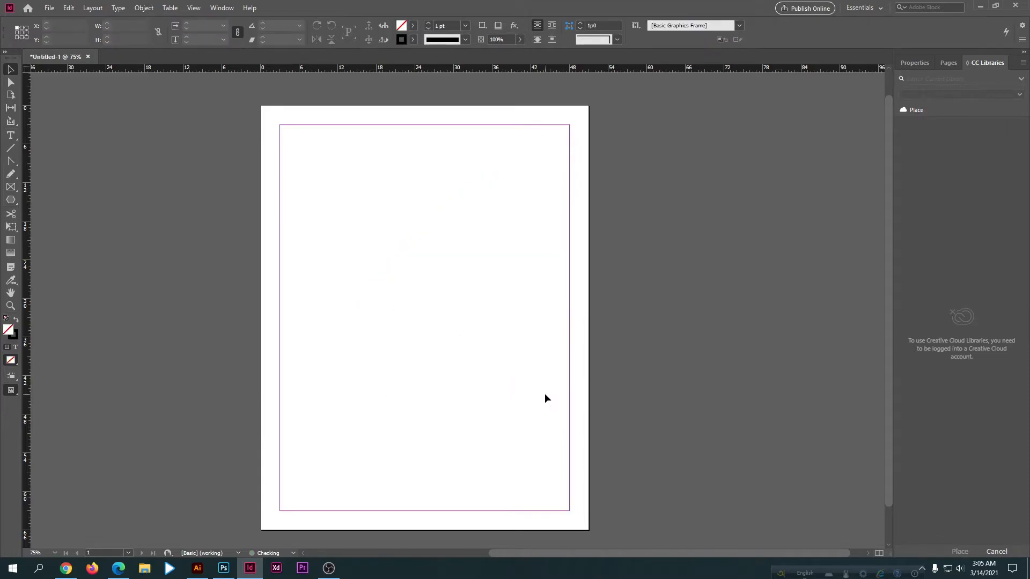
{"action": "scroll", "coordinate": [544, 398], "scroll_direction": "down", "scroll_amount": 1}
{"action": "scroll", "coordinate": [543, 397], "scroll_direction": "up", "scroll_amount": 1}
{"action": "scroll", "coordinate": [295, 300], "scroll_direction": "down", "scroll_amount": 1}
{"action": "scroll", "coordinate": [295, 300], "scroll_direction": "up", "scroll_amount": 1}
Step: Draw a square frame about 24p8.4 wide with the Rectangle Frame Tool and move it to about X 11p3.6, Y 13p3.6
{"action": "right_click", "coordinate": [10, 187]}
{"action": "left_click", "coordinate": [43, 201]}
{"action": "left_click_drag", "start_coordinate": [357, 196], "coordinate": [510, 321]}
{"action": "key", "text": "ctrl+z"}
{"action": "left_click_drag", "start_coordinate": [349, 238], "coordinate": [508, 400]}
{"action": "key", "text": "v"}
{"action": "left_click_drag", "start_coordinate": [363, 302], "coordinate": [347, 254]}
{"action": "left_click_drag", "start_coordinate": [299, 164], "coordinate": [431, 337]}
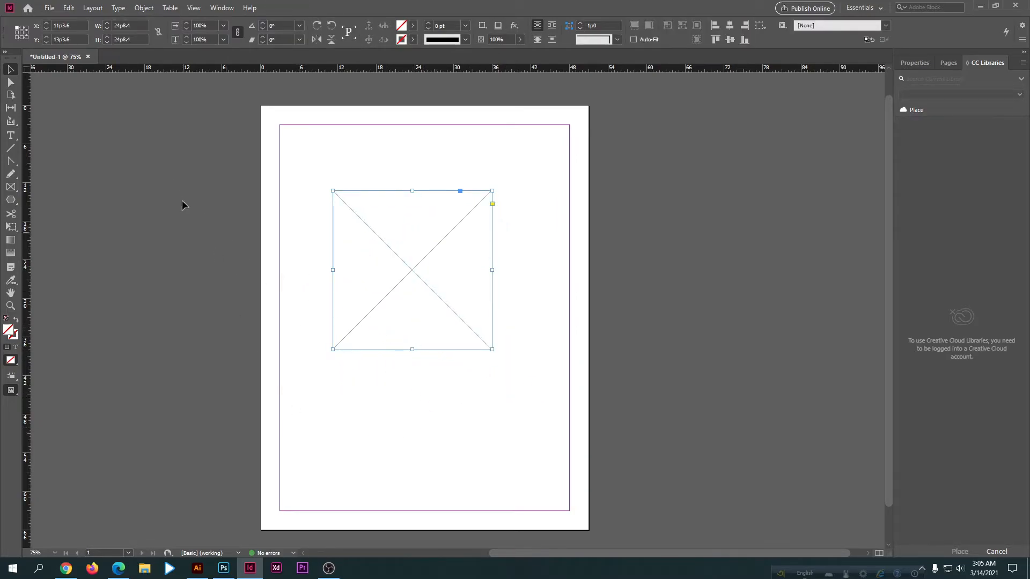
Step: Place the sunflower picture from the Pictures folder inside the square frame
{"action": "left_click", "coordinate": [48, 8]}
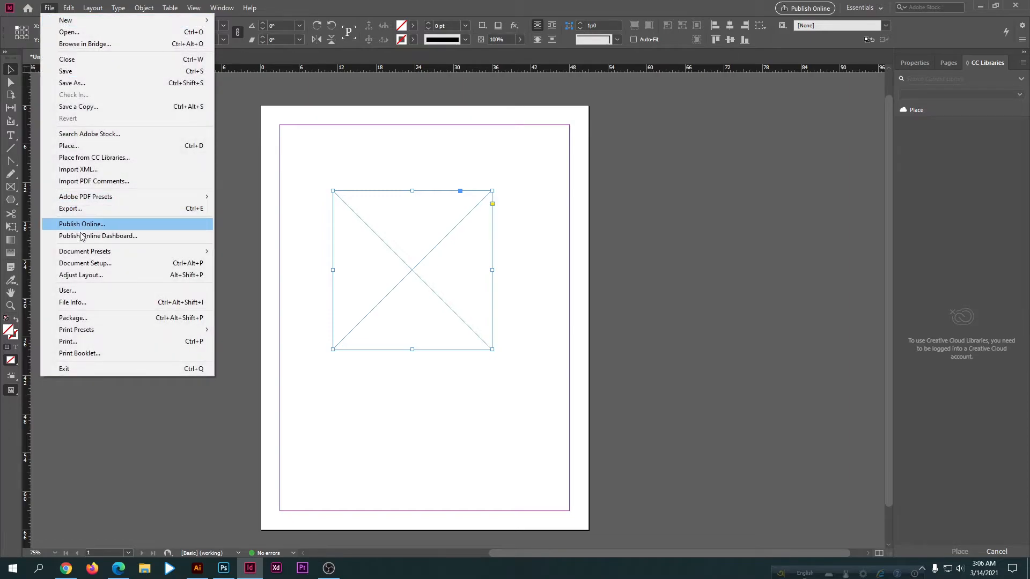
{"action": "left_click", "coordinate": [68, 145]}
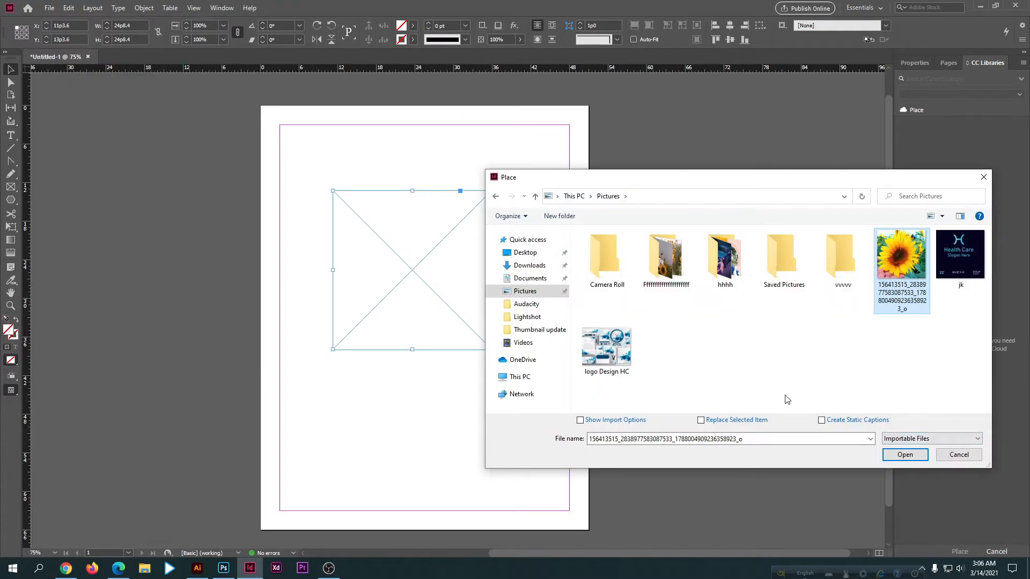
{"action": "left_click", "coordinate": [907, 457]}
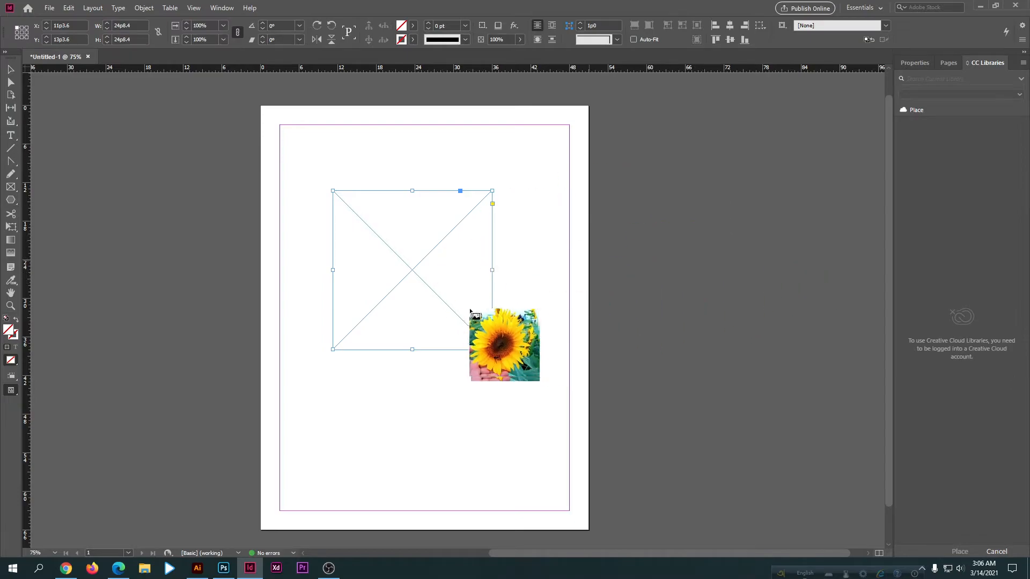
{"action": "left_click", "coordinate": [340, 201]}
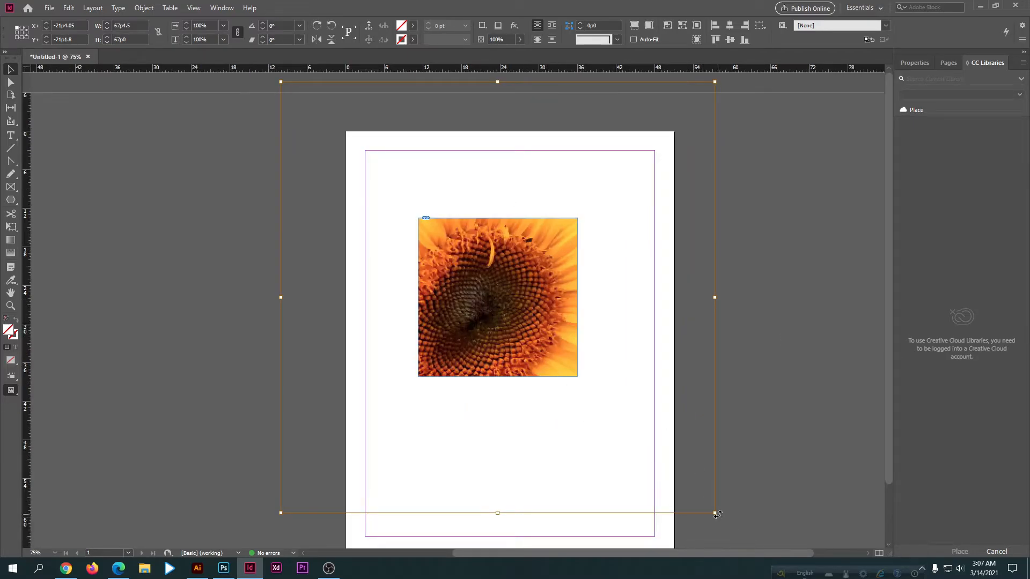
Step: Scale the placed sunflower picture to about 24p8.4 by 24p8.4 to fit the square frame, and delete the frame with its picture
{"action": "left_click_drag", "start_coordinate": [715, 513], "coordinate": [576, 376]}
{"action": "left_click_drag", "start_coordinate": [280, 81], "coordinate": [418, 217]}
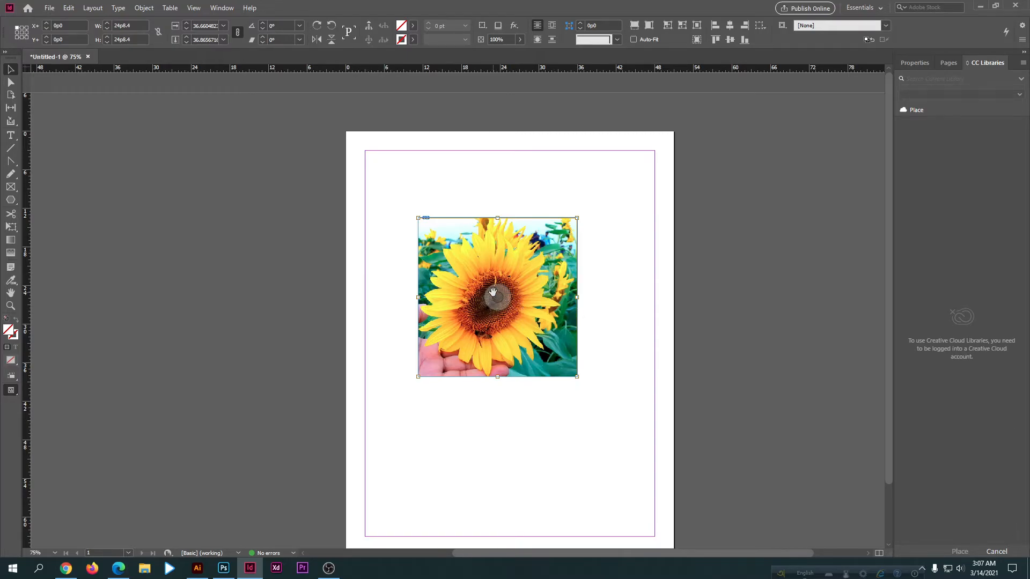
{"action": "left_click_drag", "start_coordinate": [395, 257], "coordinate": [477, 360]}
{"action": "key", "text": "Delete"}
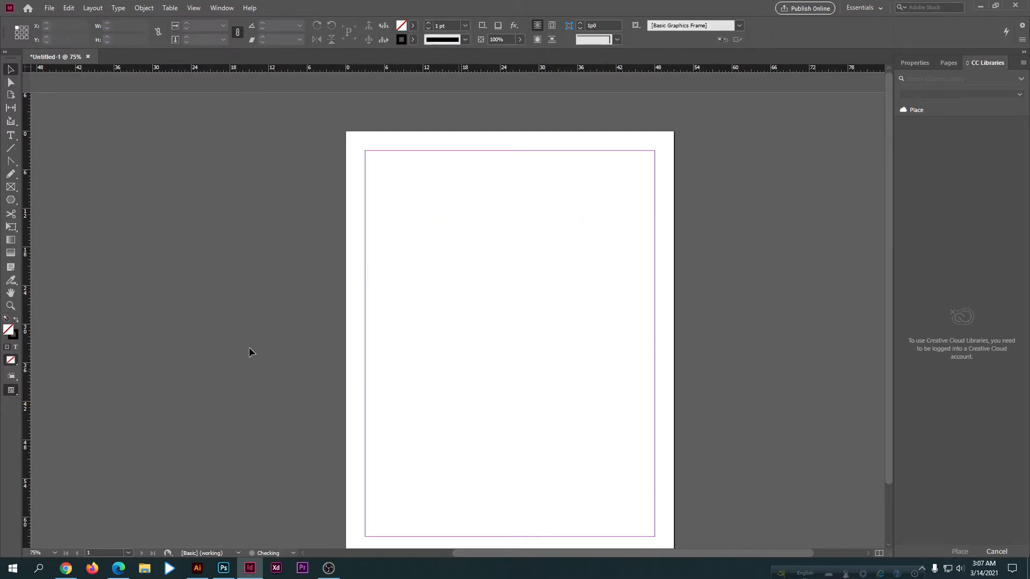
Step: Draw a circular frame about 24p1.2 in diameter in the middle of the page with the Ellipse Frame Tool
{"action": "right_click", "coordinate": [10, 200]}
{"action": "left_click", "coordinate": [46, 214]}
{"action": "left_click_drag", "start_coordinate": [439, 247], "coordinate": [595, 402]}
{"action": "left_click", "coordinate": [10, 69]}
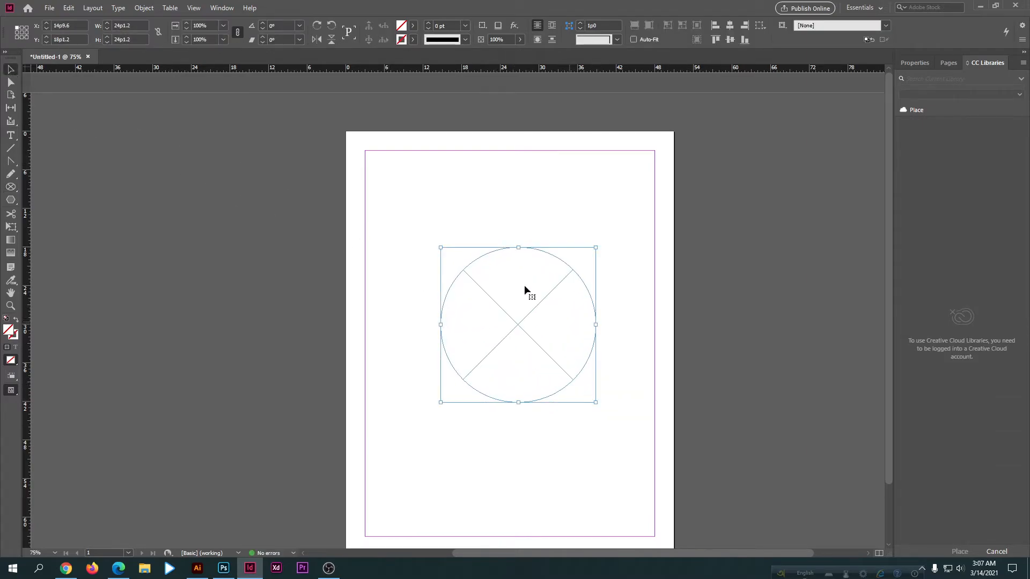
Step: Place the sunflower picture from the Pictures folder inside the circular frame
{"action": "left_click", "coordinate": [48, 9]}
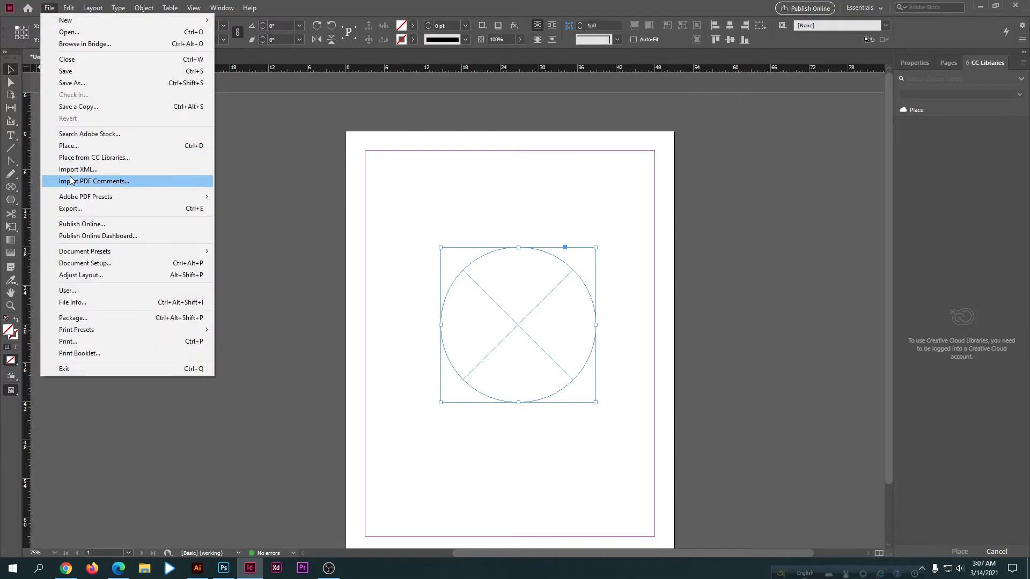
{"action": "left_click", "coordinate": [68, 145]}
{"action": "left_click", "coordinate": [904, 455]}
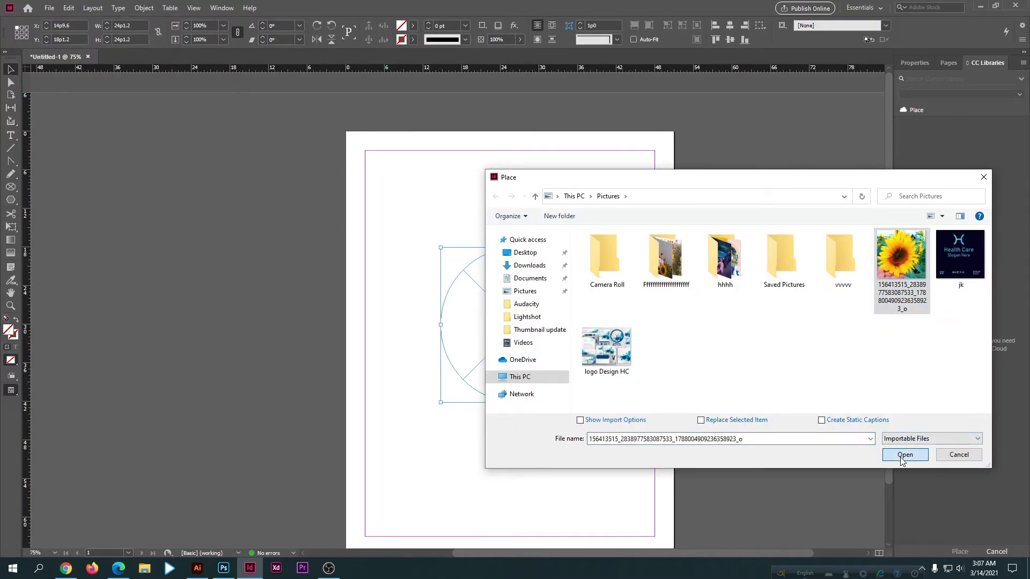
{"action": "left_click", "coordinate": [470, 275]}
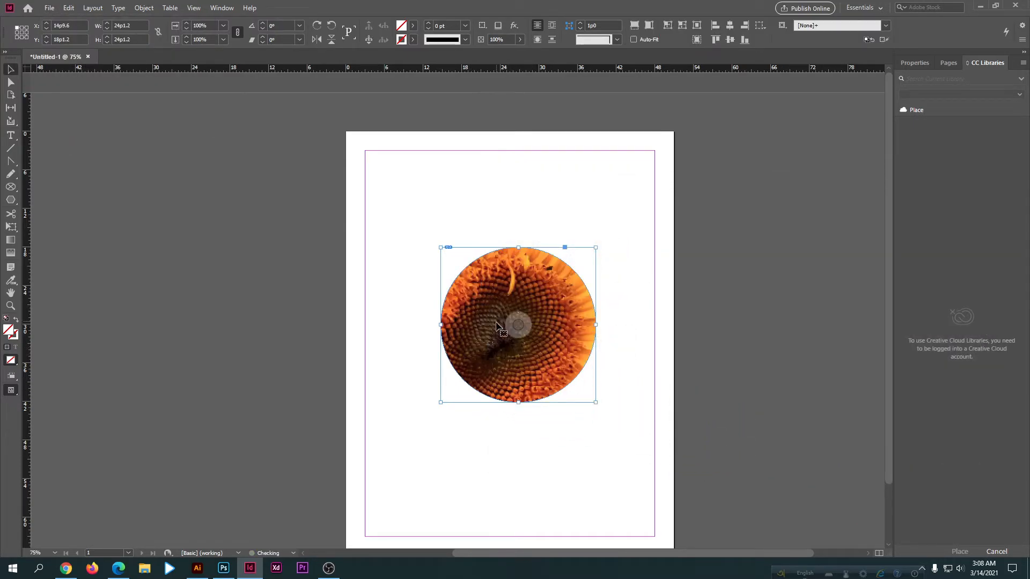
Step: Scale the picture in the circular frame to about 24p4.8 by 25p9.6, and delete the frame with its picture
{"action": "left_click", "coordinate": [517, 326]}
{"action": "left_click_drag", "start_coordinate": [302, 110], "coordinate": [445, 247]}
{"action": "left_click_drag", "start_coordinate": [735, 540], "coordinate": [602, 413]}
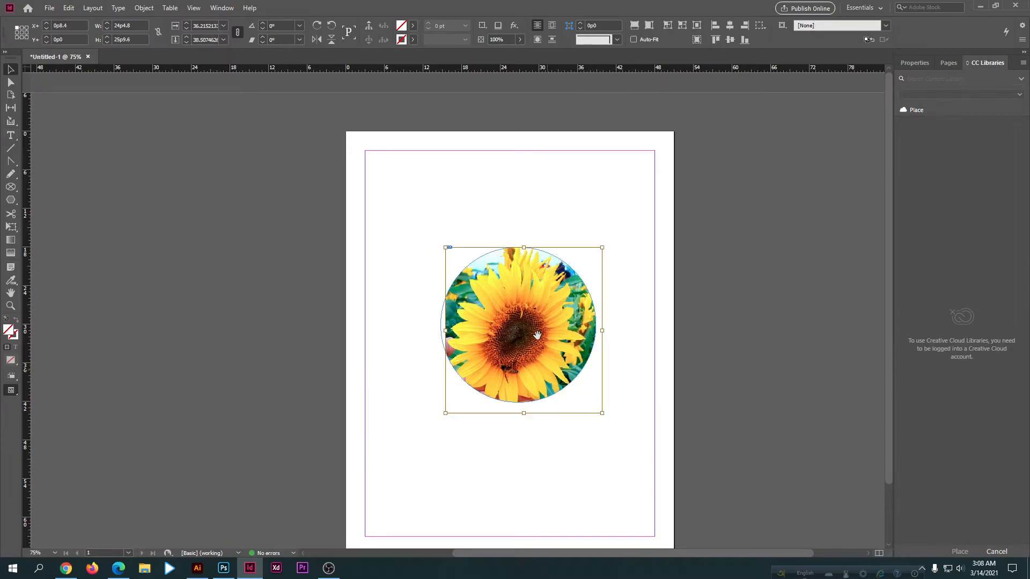
{"action": "left_click", "coordinate": [556, 391]}
{"action": "key", "text": "Delete"}
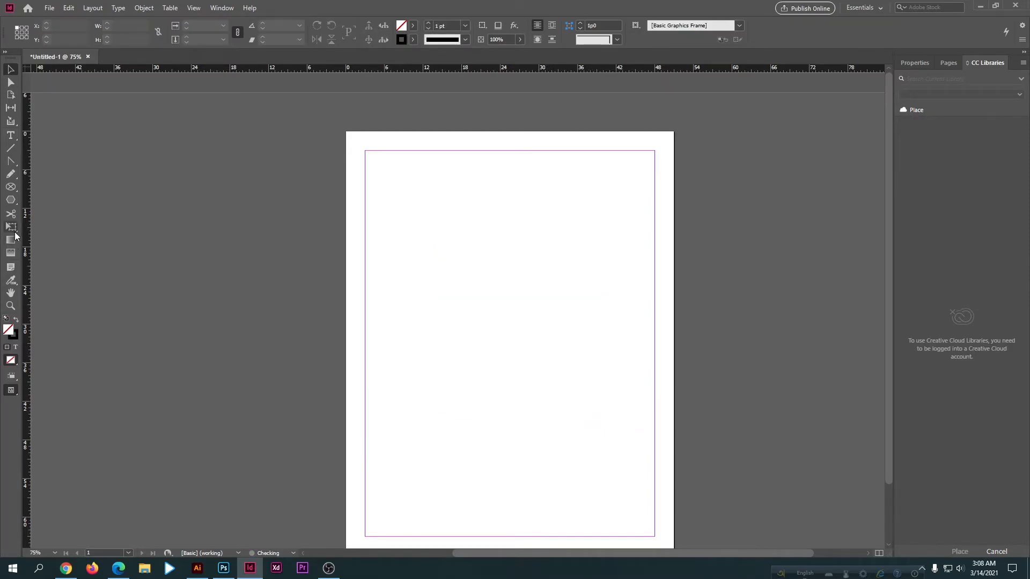
Step: Draw a hexagonal frame about 19p6 wide and 16p10.65 high on the page with the Polygon Frame Tool
{"action": "left_click_drag", "start_coordinate": [7, 188], "coordinate": [61, 211]}
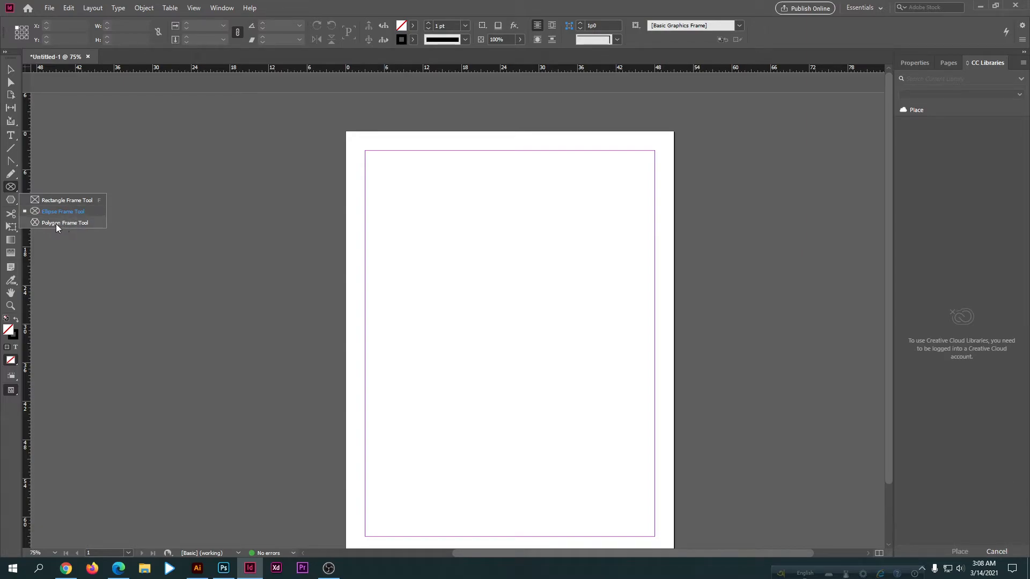
{"action": "left_click", "coordinate": [50, 223]}
{"action": "left_click_drag", "start_coordinate": [437, 248], "coordinate": [562, 358]}
{"action": "key", "text": "v"}
Step: Place the sunflower picture from the Pictures folder inside the hexagonal frame
{"action": "left_click", "coordinate": [49, 8]}
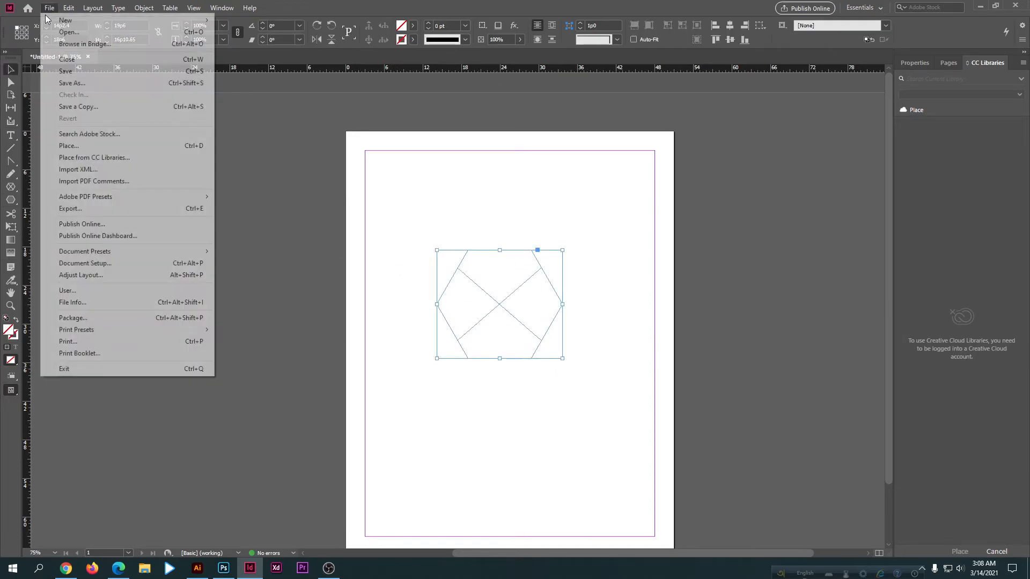
{"action": "left_click", "coordinate": [82, 142]}
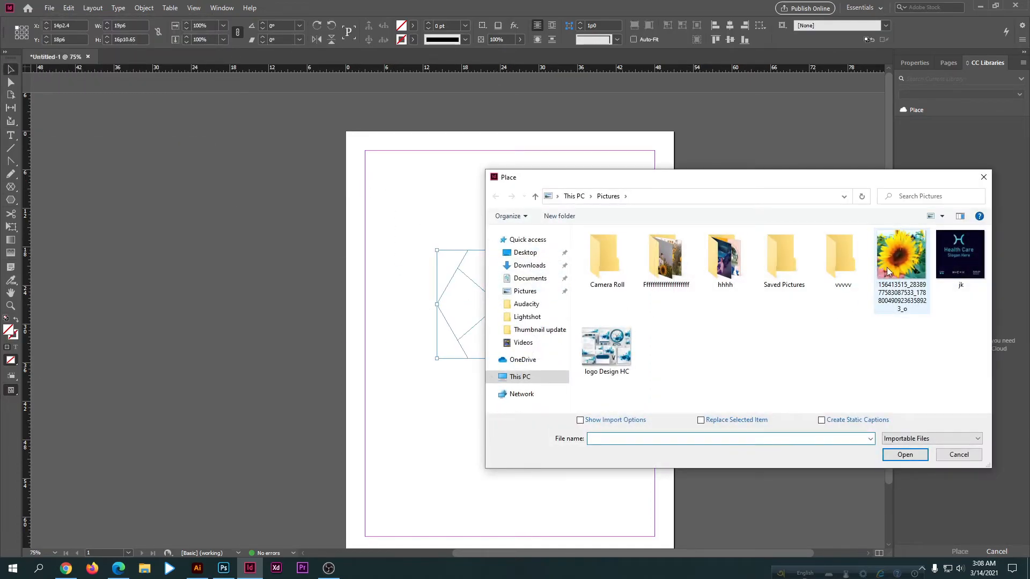
{"action": "left_click", "coordinate": [901, 256]}
{"action": "left_click", "coordinate": [905, 454]}
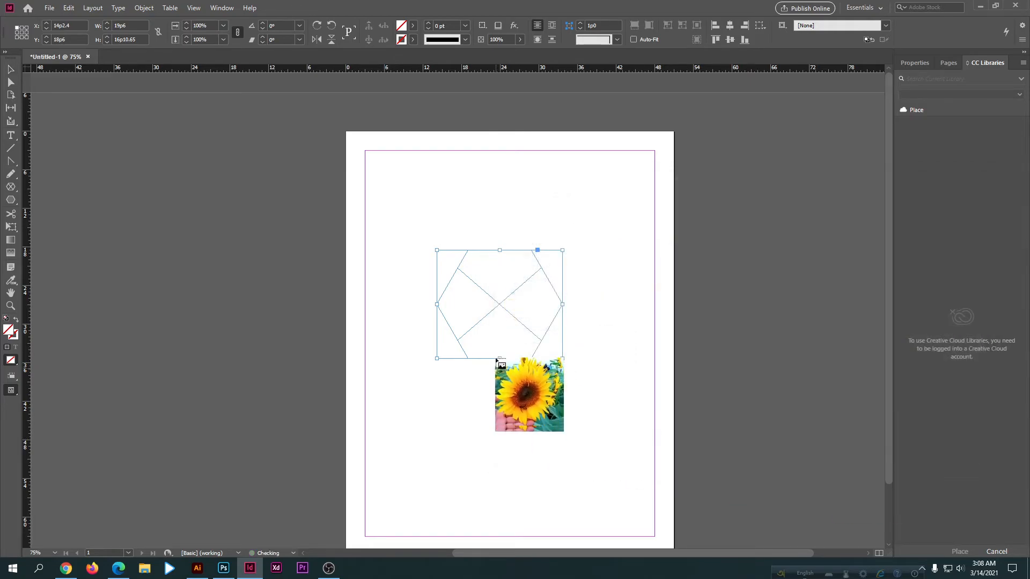
{"action": "left_click", "coordinate": [463, 263]}
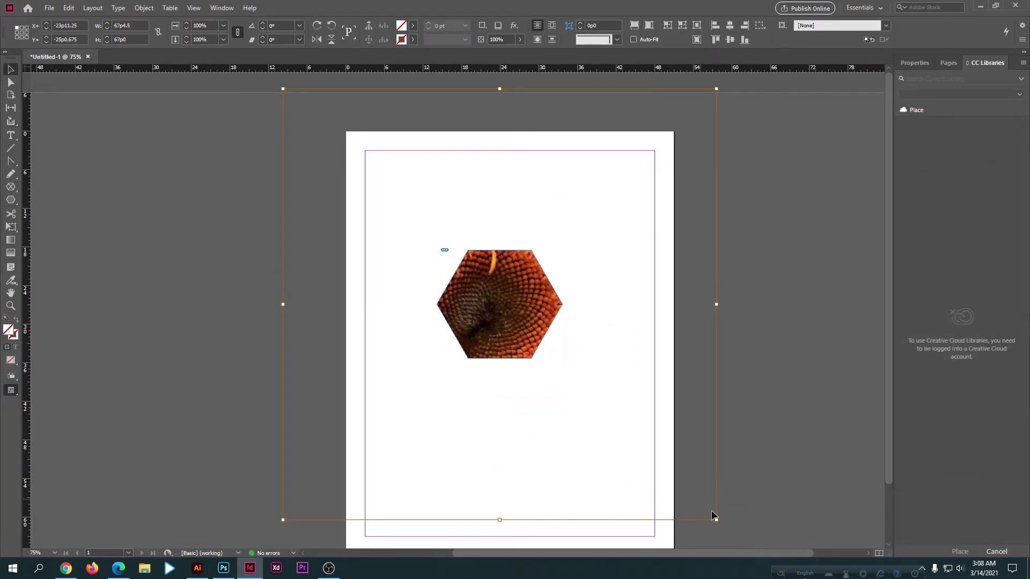
Step: Scale the picture in the hexagonal frame to about 18p8.4 by 17p6, and delete the frame with its picture
{"action": "left_click_drag", "start_coordinate": [716, 520], "coordinate": [562, 360]}
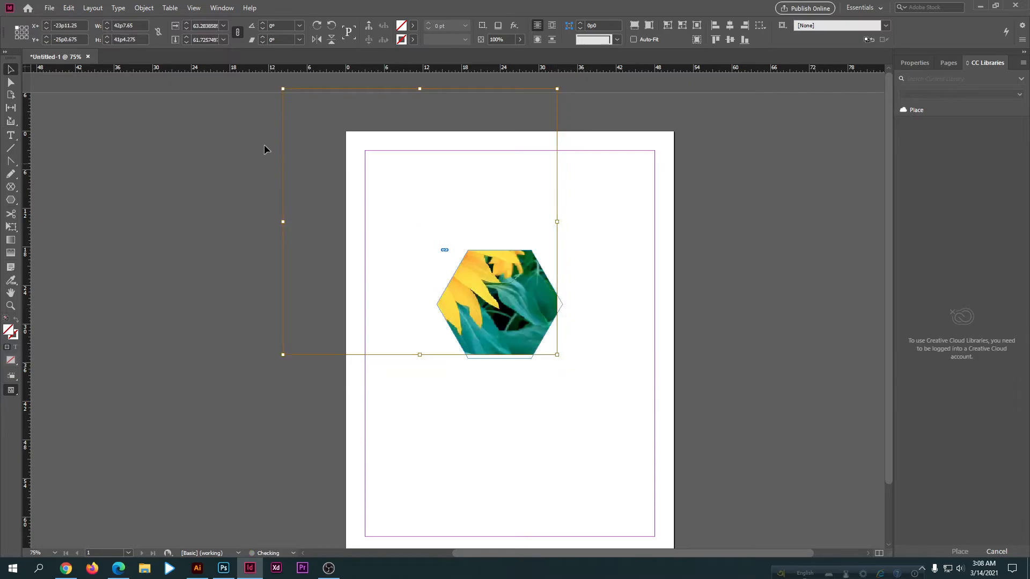
{"action": "left_click_drag", "start_coordinate": [282, 89], "coordinate": [436, 242]}
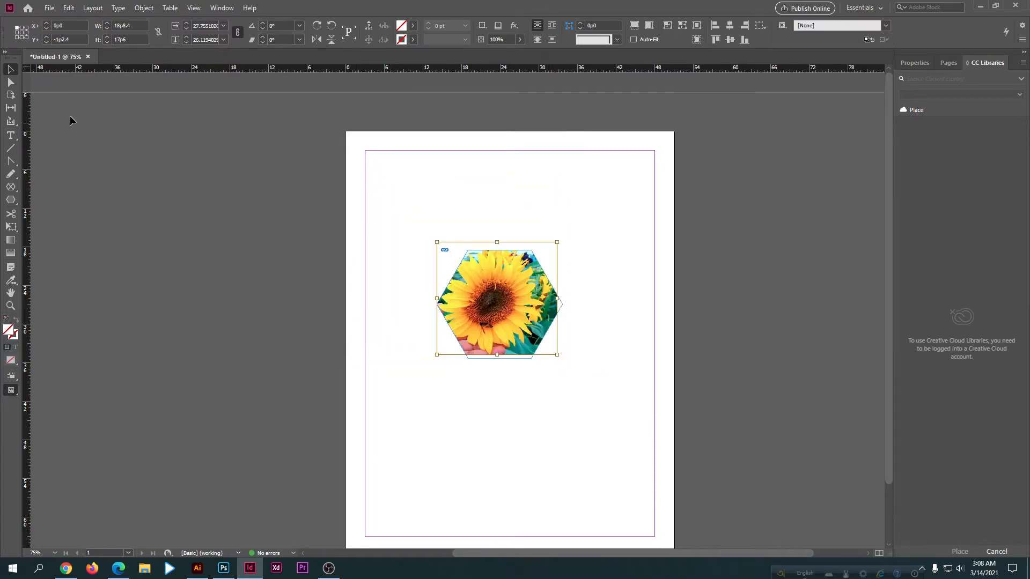
{"action": "left_click", "coordinate": [568, 257]}
{"action": "left_click_drag", "start_coordinate": [460, 208], "coordinate": [529, 368]}
{"action": "key", "text": "Delete"}
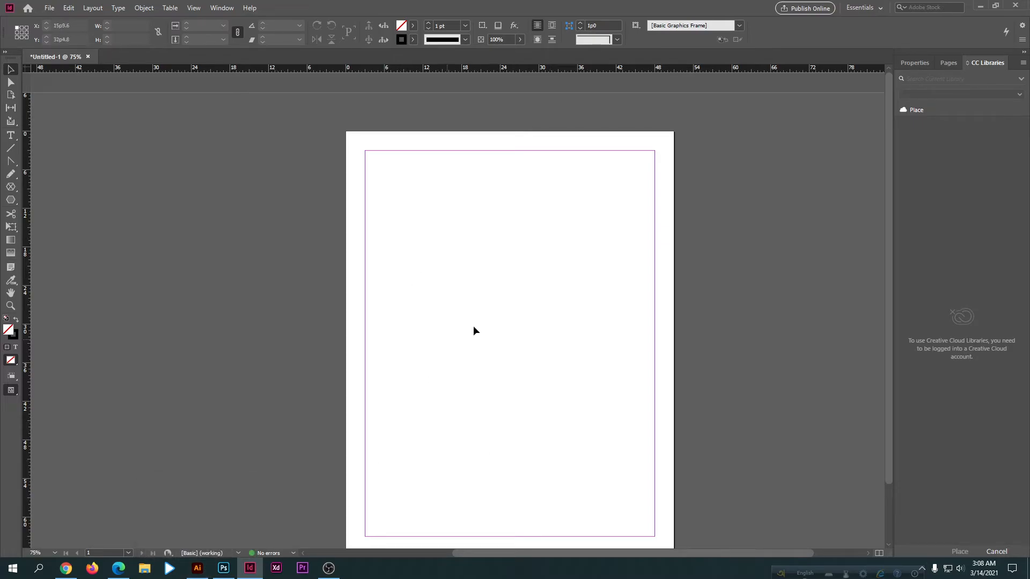
{"action": "scroll", "coordinate": [474, 328], "scroll_direction": "down", "scroll_amount": 2}
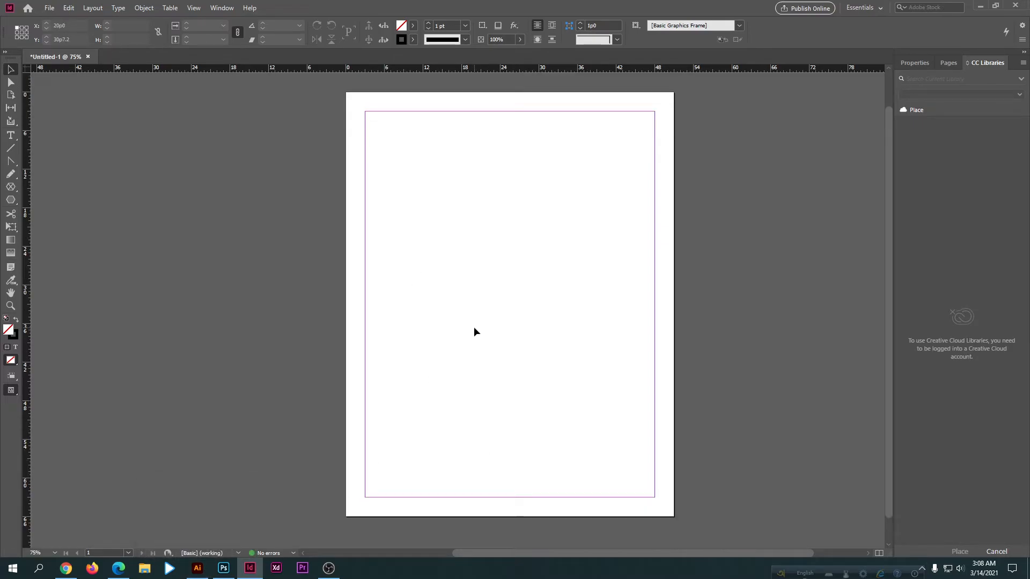
{"action": "left_click_drag", "start_coordinate": [11, 188], "coordinate": [65, 212]}
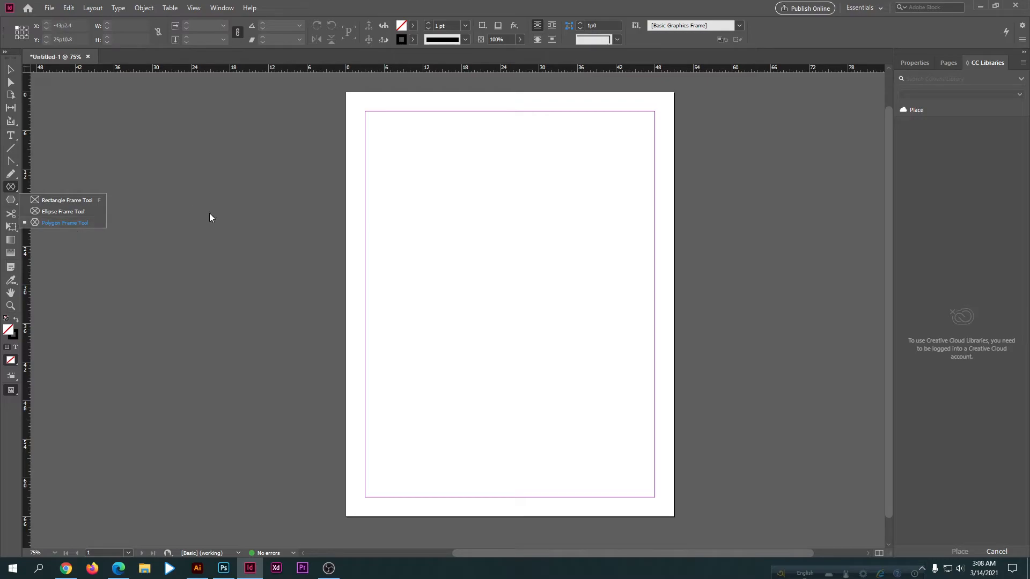
{"action": "left_click", "coordinate": [451, 262]}
Step: Draw a rectangle about 26p0 wide and 21p0 high on the upper half of the page with the Rectangle Tool
{"action": "left_click_drag", "start_coordinate": [11, 199], "coordinate": [50, 220]}
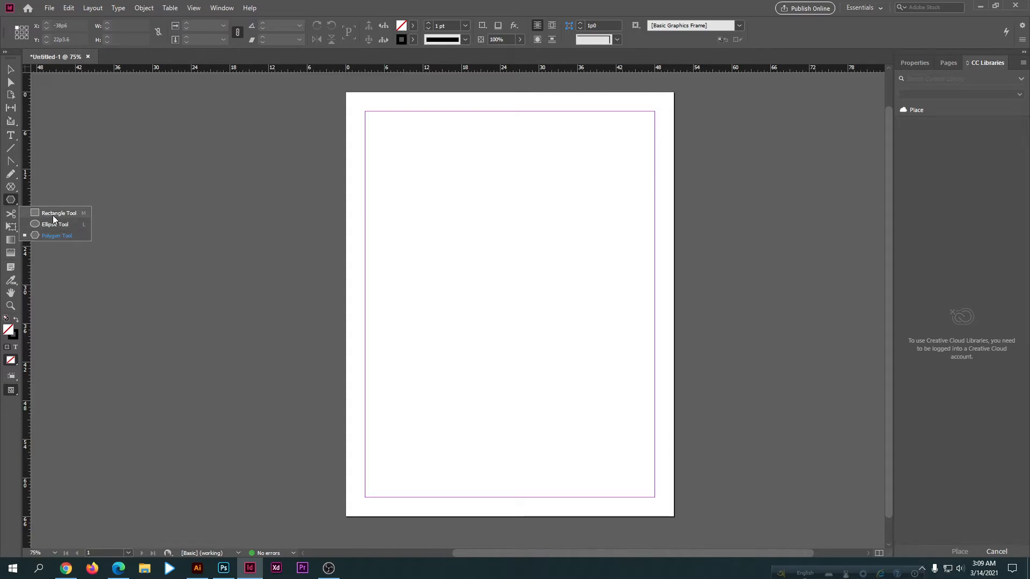
{"action": "left_click", "coordinate": [53, 215]}
{"action": "left_click_drag", "start_coordinate": [401, 190], "coordinate": [569, 325]}
Step: Fill the rectangle with the bright green color 9cf318
{"action": "double_click", "coordinate": [8, 330]}
{"action": "left_click", "coordinate": [392, 225]}
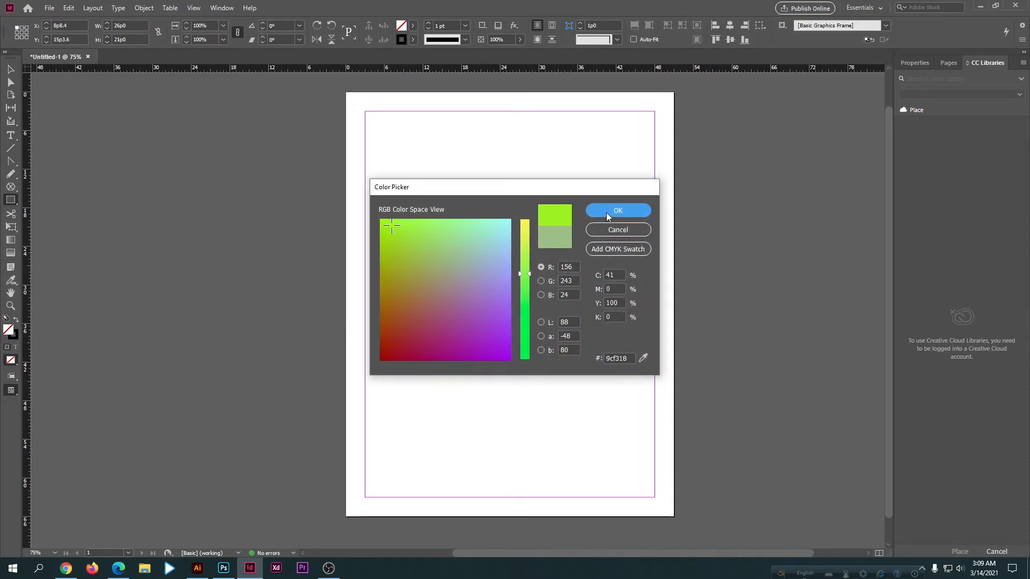
{"action": "left_click", "coordinate": [606, 214]}
{"action": "key", "text": "v"}
{"action": "left_click", "coordinate": [471, 439]}
{"action": "left_click", "coordinate": [459, 290]}
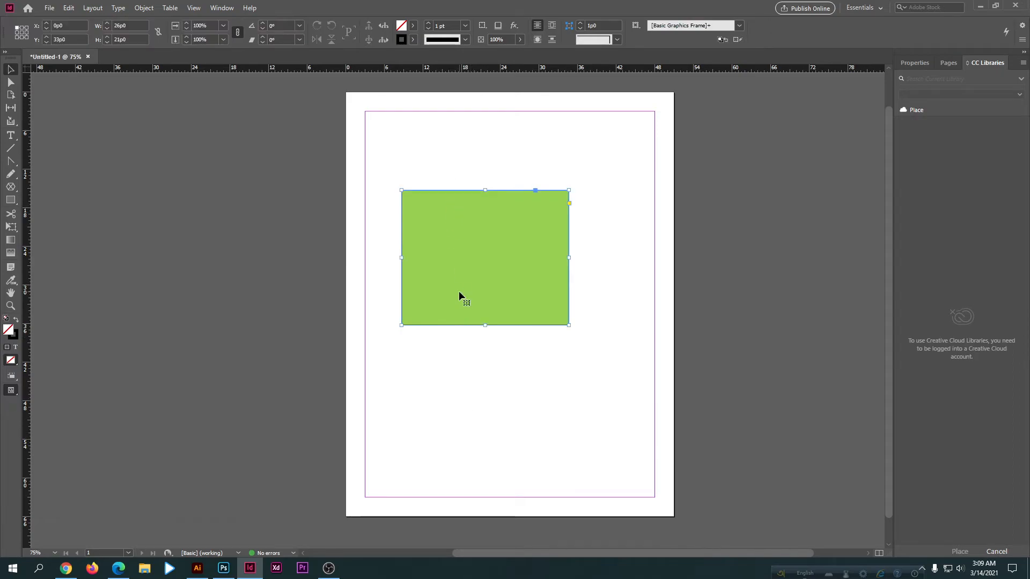
Step: Switch to Illustrator to look over its rectangle and other shape tools, and return to InDesign
{"action": "left_click", "coordinate": [197, 568]}
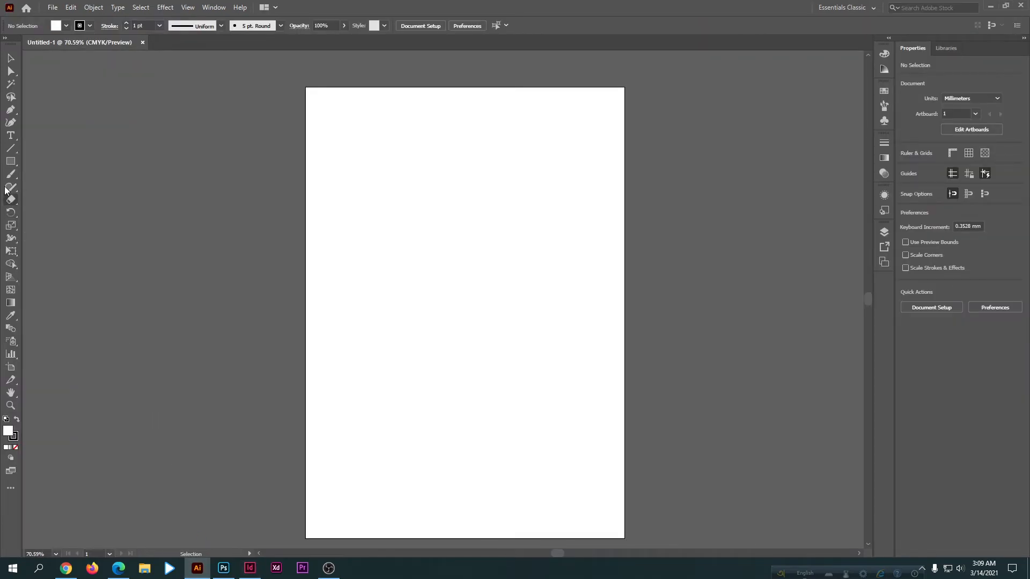
{"action": "right_click", "coordinate": [10, 161]}
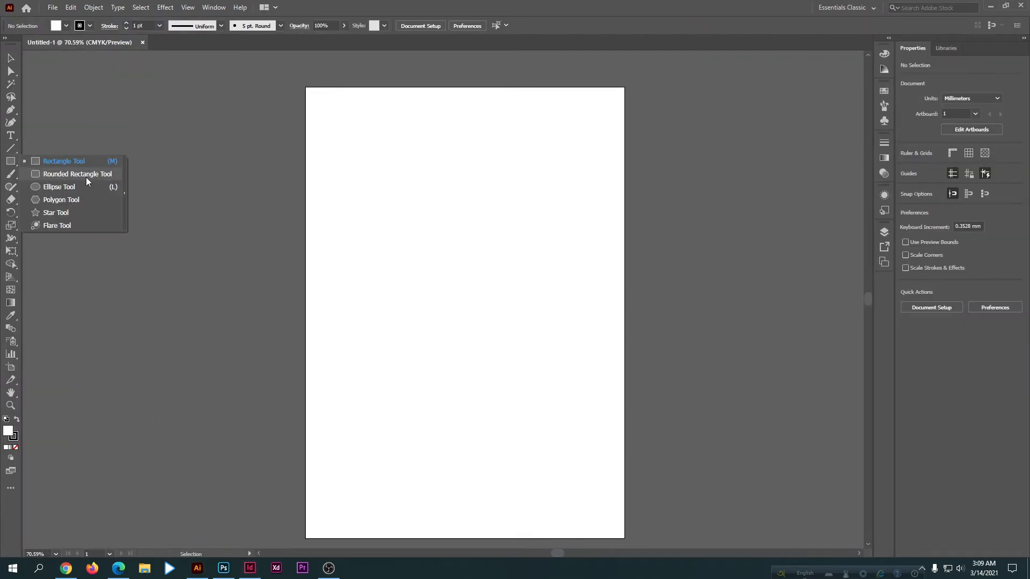
{"action": "left_click", "coordinate": [216, 264]}
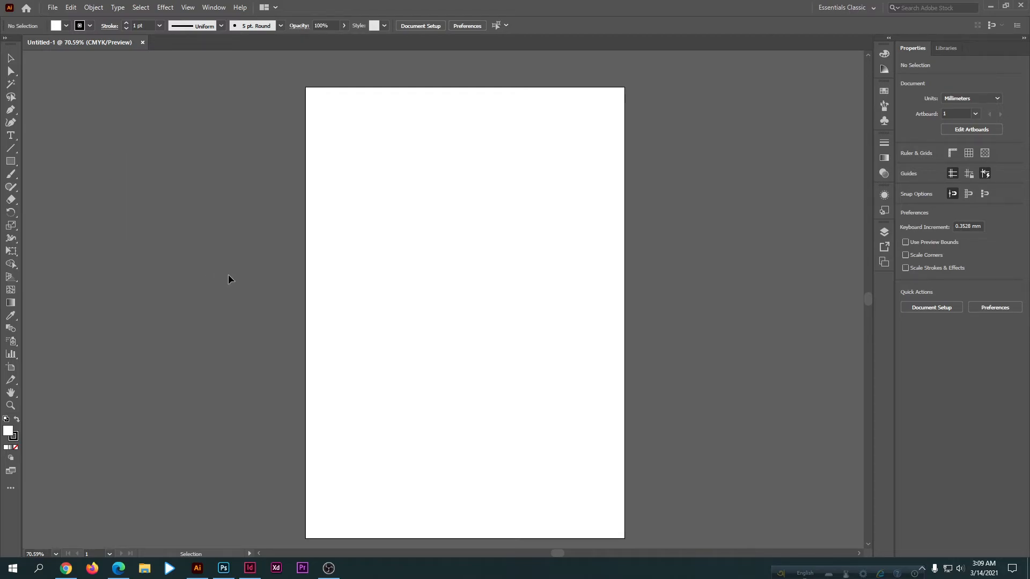
{"action": "key", "text": "alt+Tab"}
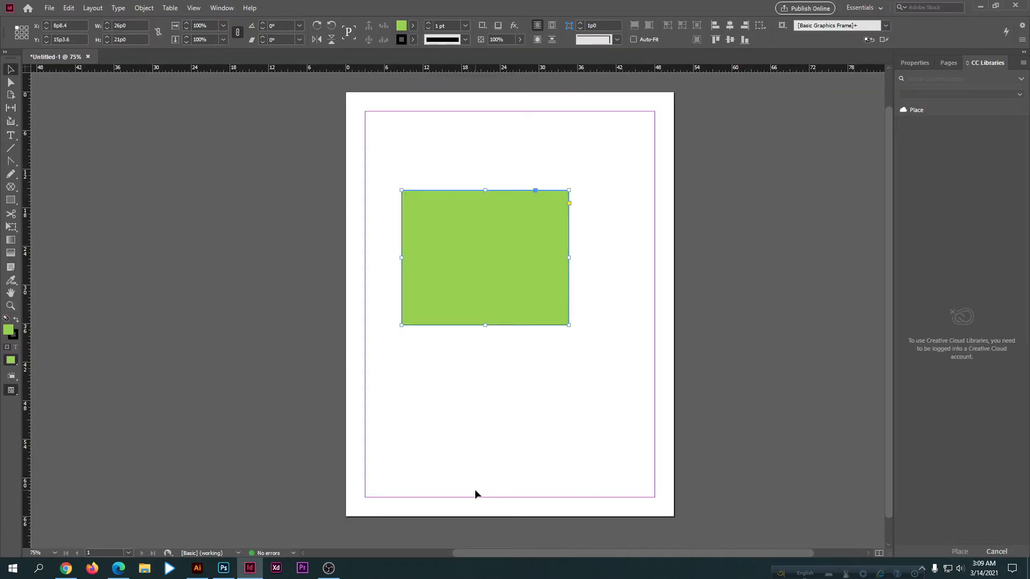
{"action": "left_click_drag", "start_coordinate": [439, 153], "coordinate": [494, 294]}
{"action": "left_click", "coordinate": [498, 382]}
{"action": "left_click", "coordinate": [483, 304]}
{"action": "left_click", "coordinate": [465, 370]}
{"action": "right_click", "coordinate": [11, 200]}
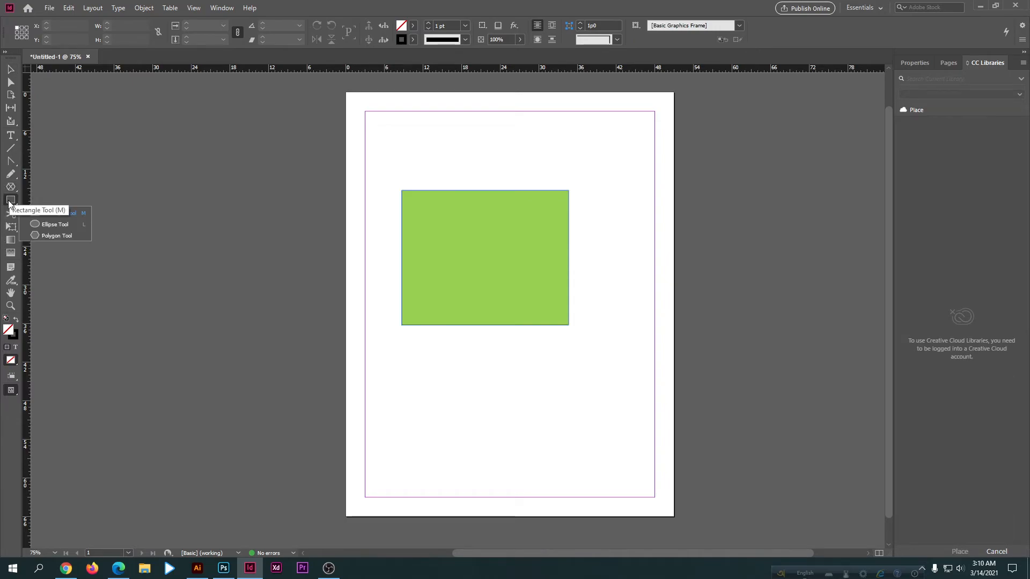
{"action": "left_click", "coordinate": [59, 214]}
{"action": "left_click", "coordinate": [10, 70]}
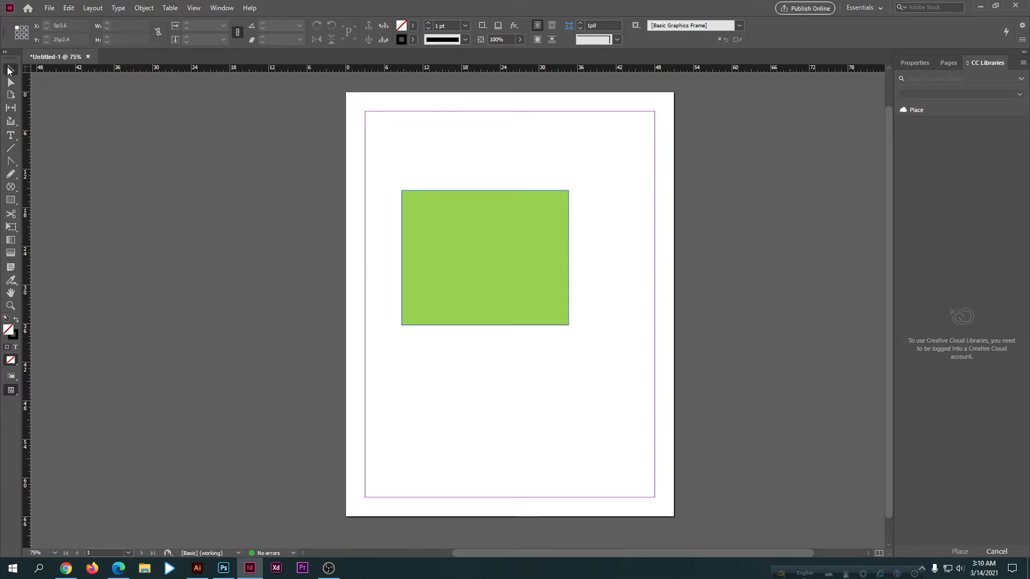
Step: Move the green rectangle slightly down to about X 8p9.6, Y 15p9.6 and turn on its live corner editing handles
{"action": "left_click_drag", "start_coordinate": [496, 260], "coordinate": [497, 262]}
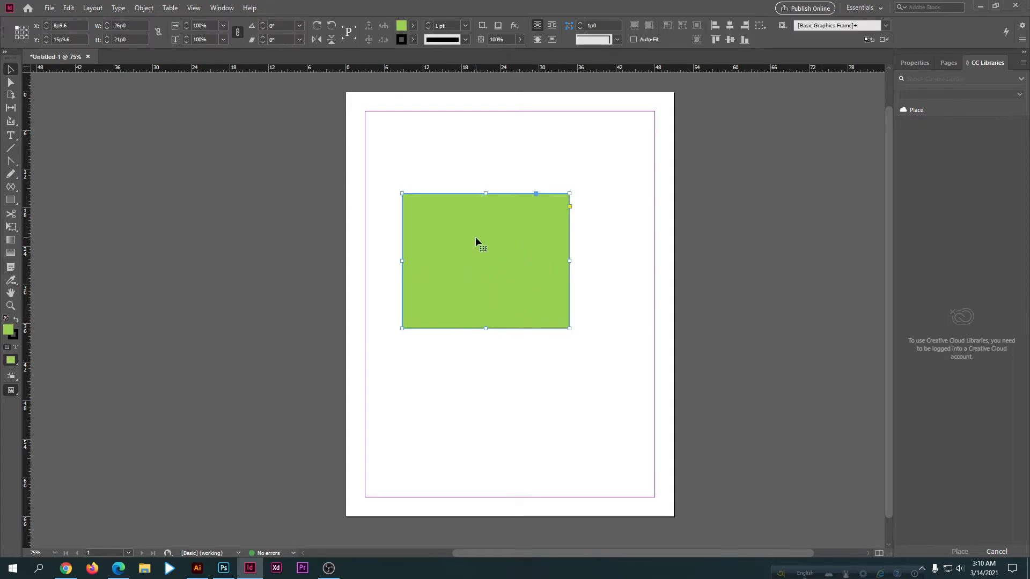
{"action": "scroll", "coordinate": [563, 307], "scroll_direction": "up", "scroll_amount": 4}
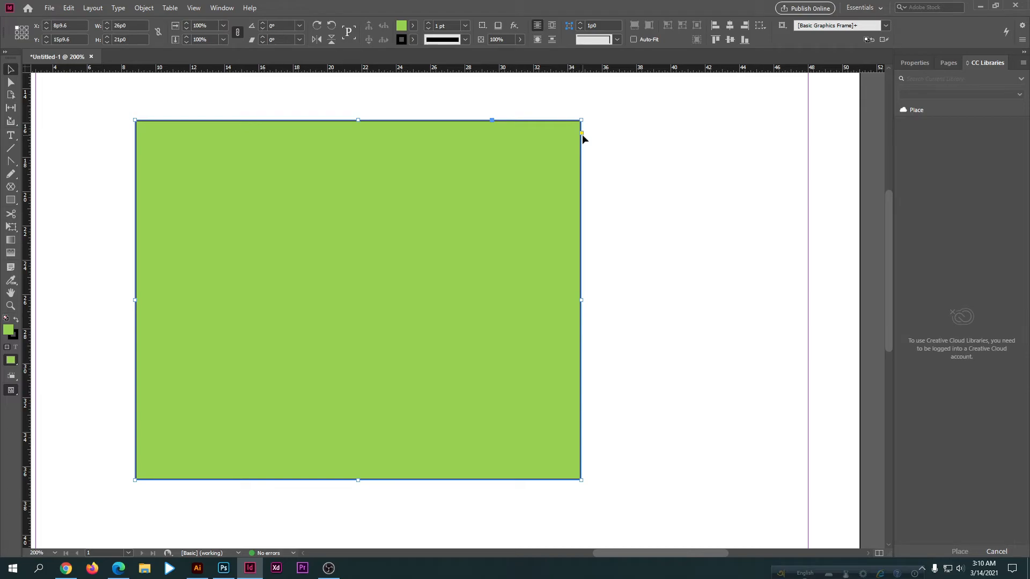
{"action": "scroll", "coordinate": [581, 133], "scroll_direction": "up", "scroll_amount": 10}
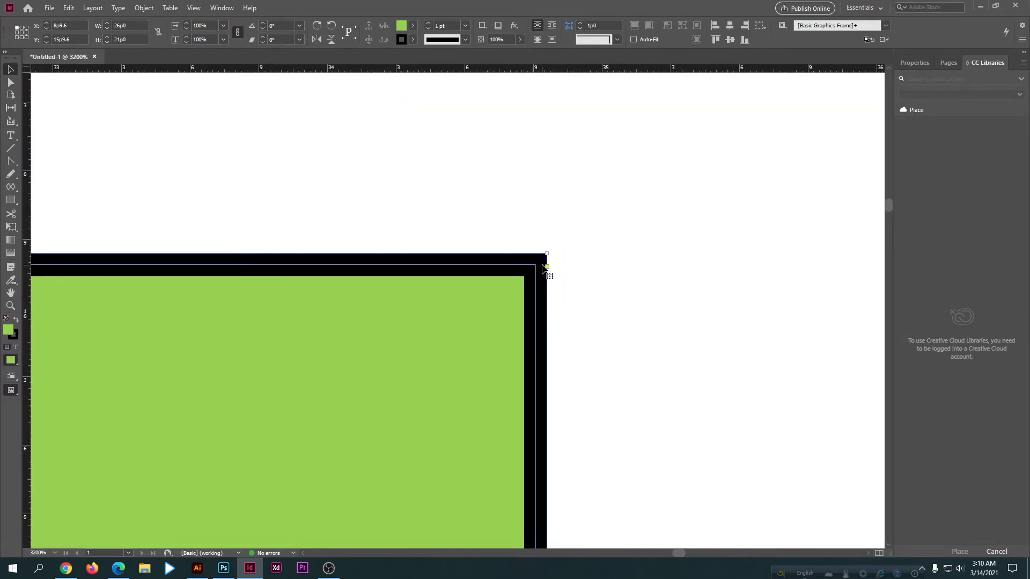
{"action": "scroll", "coordinate": [544, 267], "scroll_direction": "down", "scroll_amount": 5}
{"action": "scroll", "coordinate": [546, 269], "scroll_direction": "down", "scroll_amount": 4}
{"action": "scroll", "coordinate": [530, 281], "scroll_direction": "down", "scroll_amount": 1}
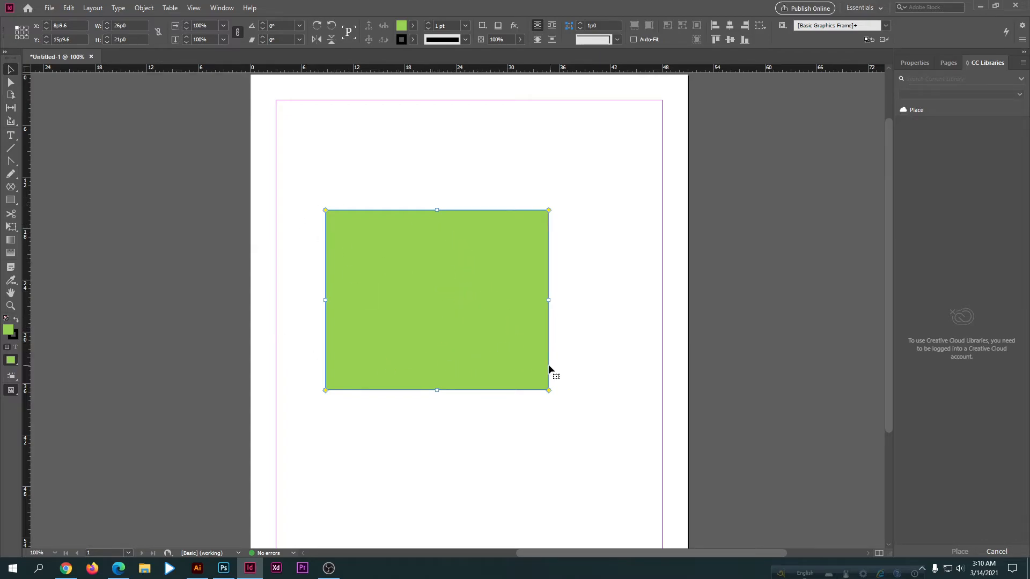
Step: Examine the corner handles and edges of the green rectangle up close, all the way around
{"action": "scroll", "coordinate": [539, 352], "scroll_direction": "up", "scroll_amount": 3}
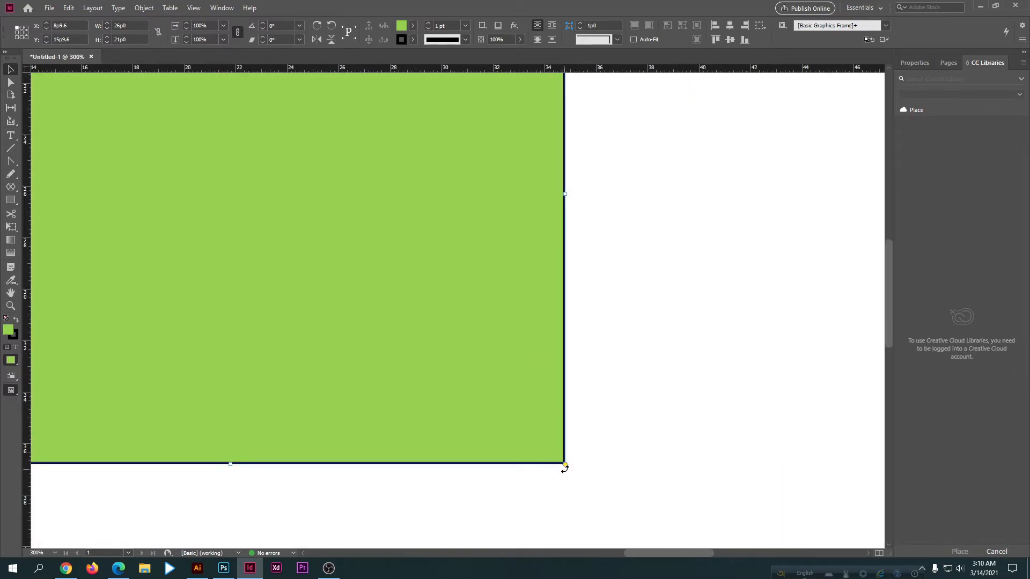
{"action": "scroll", "coordinate": [493, 339], "scroll_direction": "up", "scroll_amount": 1}
{"action": "left_click", "coordinate": [11, 293]}
{"action": "left_click_drag", "start_coordinate": [508, 216], "coordinate": [513, 391]}
{"action": "left_click_drag", "start_coordinate": [60, 209], "coordinate": [480, 265]}
{"action": "left_click_drag", "start_coordinate": [382, 342], "coordinate": [384, 118]}
{"action": "left_click_drag", "start_coordinate": [344, 376], "coordinate": [293, 131]}
{"action": "left_click_drag", "start_coordinate": [701, 216], "coordinate": [538, 237]}
{"action": "left_click_drag", "start_coordinate": [538, 236], "coordinate": [456, 238]}
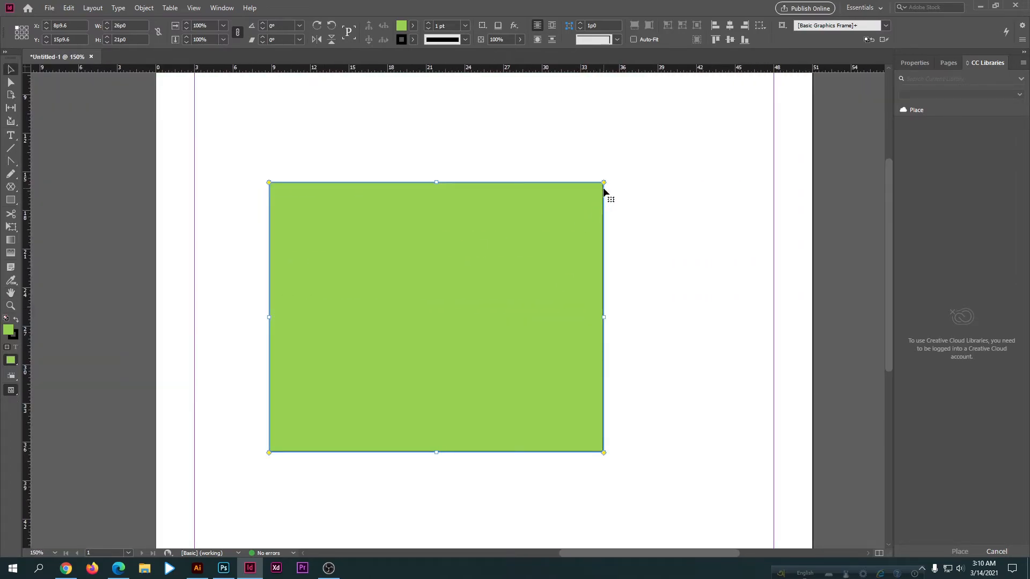
Step: Round all four corners of the green rectangle to a radius of about 2p1.8 and move it to about X 7p8.4, Y 15p3.6
{"action": "left_click_drag", "start_coordinate": [604, 184], "coordinate": [420, 266]}
{"action": "mouse_move", "coordinate": [499, 236]}
{"action": "left_mouse_down"}
{"action": "mouse_move", "coordinate": [469, 330]}
{"action": "mouse_move", "coordinate": [432, 301]}
{"action": "mouse_move", "coordinate": [489, 229]}
{"action": "left_mouse_up"}
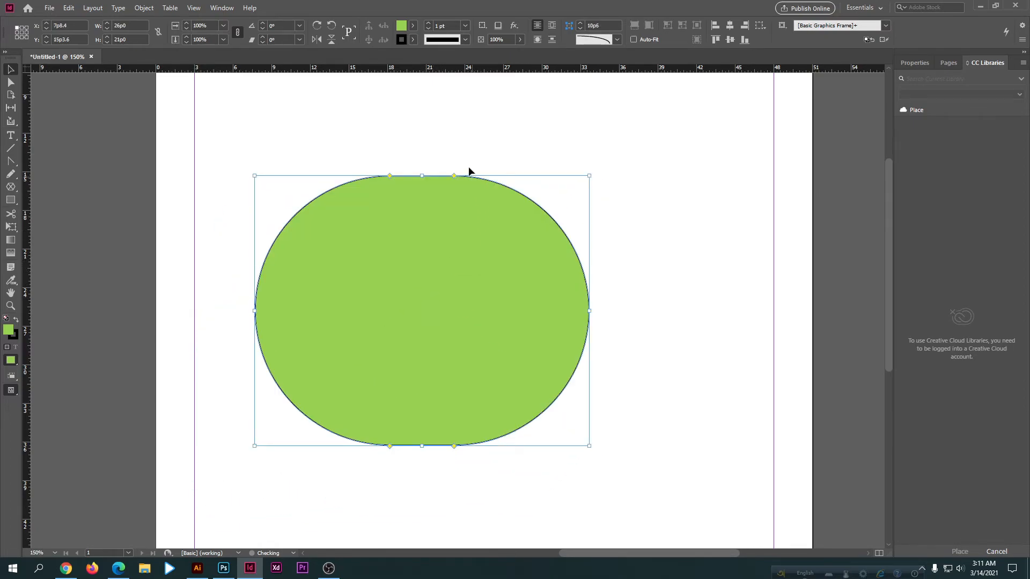
{"action": "left_click_drag", "start_coordinate": [455, 177], "coordinate": [564, 186]}
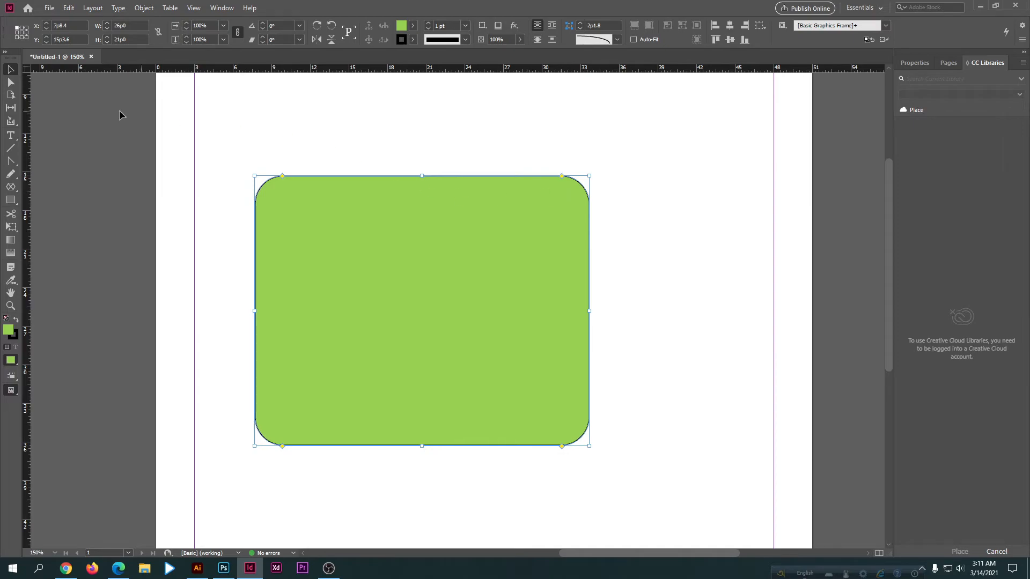
Step: Compare InDesign's shape tools with those offered in Illustrator and Photoshop, and return to InDesign
{"action": "left_click", "coordinate": [9, 201]}
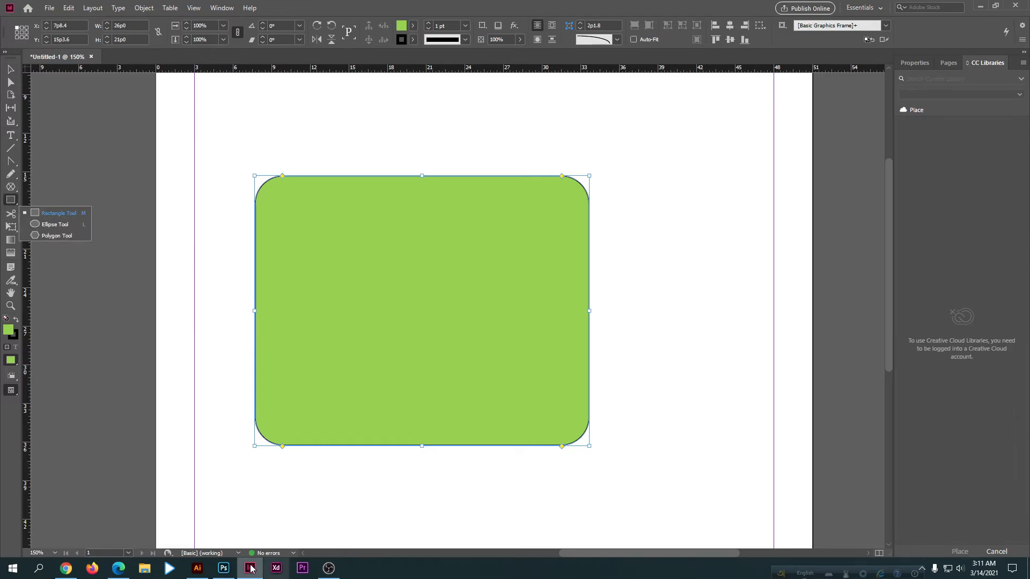
{"action": "left_click", "coordinate": [197, 570]}
{"action": "right_click", "coordinate": [11, 162]}
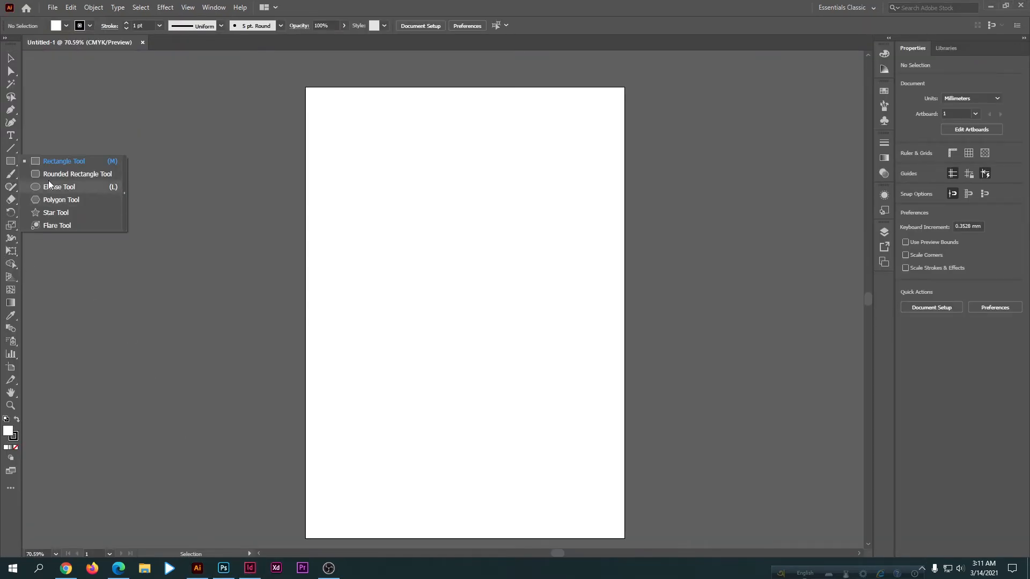
{"action": "left_click", "coordinate": [167, 253]}
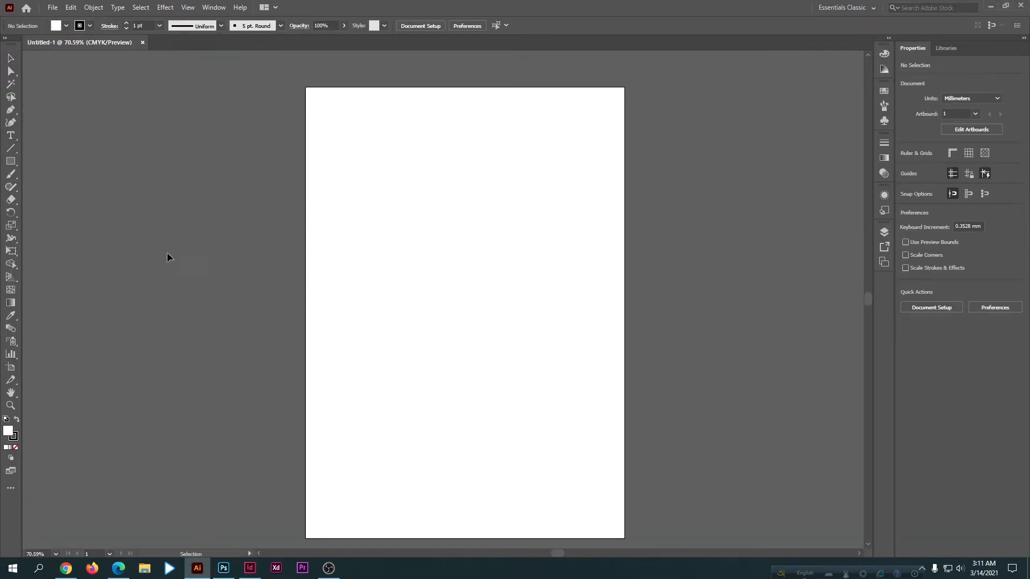
{"action": "left_click", "coordinate": [226, 569]}
{"action": "left_click", "coordinate": [10, 180]}
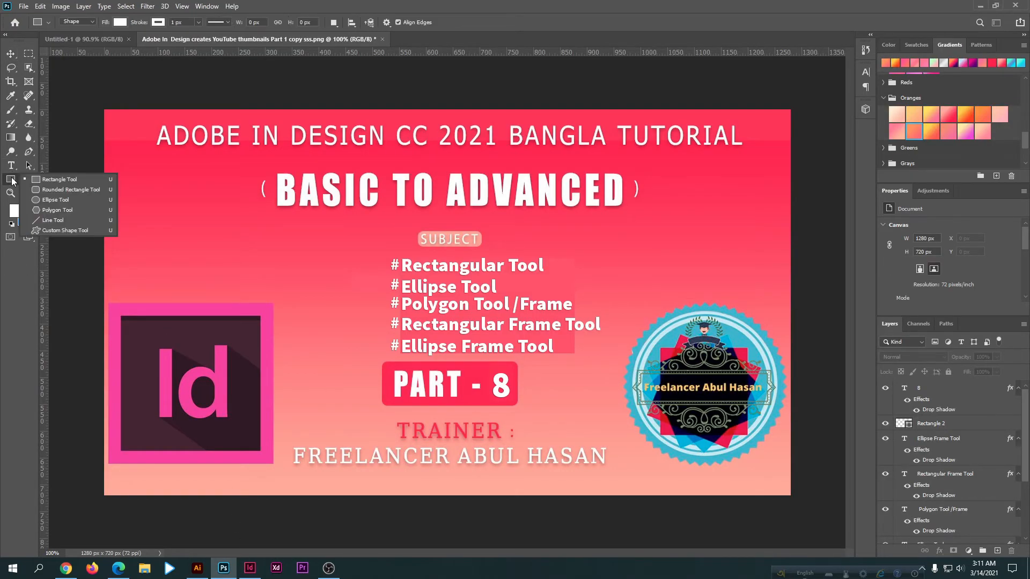
{"action": "left_click", "coordinate": [53, 185]}
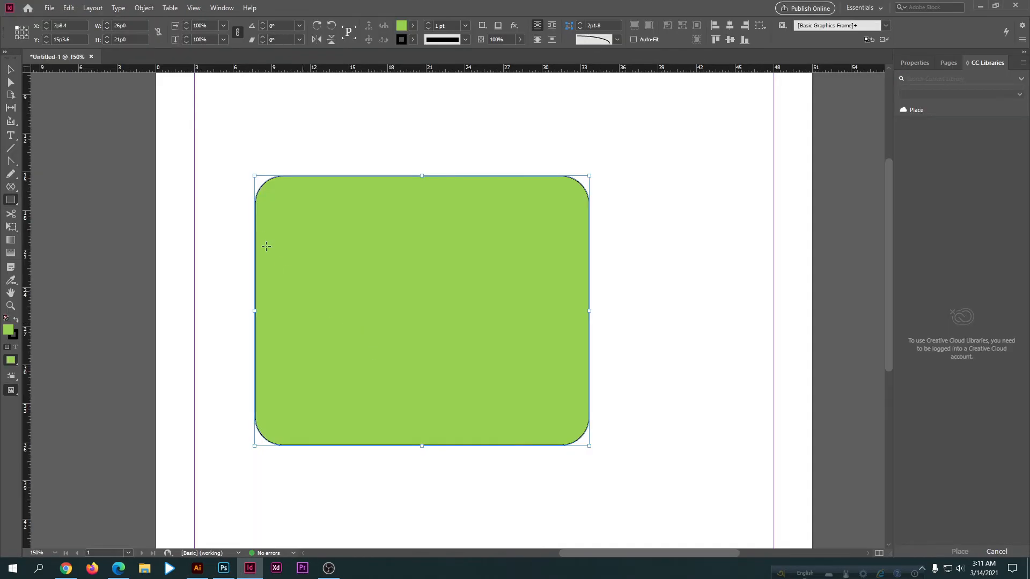
Step: Increase the radius of all four corners of the green rectangle to about 5p7.8
{"action": "key", "text": "v"}
{"action": "left_click_drag", "start_coordinate": [562, 177], "coordinate": [514, 194]}
{"action": "scroll", "coordinate": [409, 312], "scroll_direction": "down", "scroll_amount": 2}
{"action": "scroll", "coordinate": [409, 327], "scroll_direction": "up", "scroll_amount": 3}
{"action": "scroll", "coordinate": [427, 320], "scroll_direction": "down", "scroll_amount": 3}
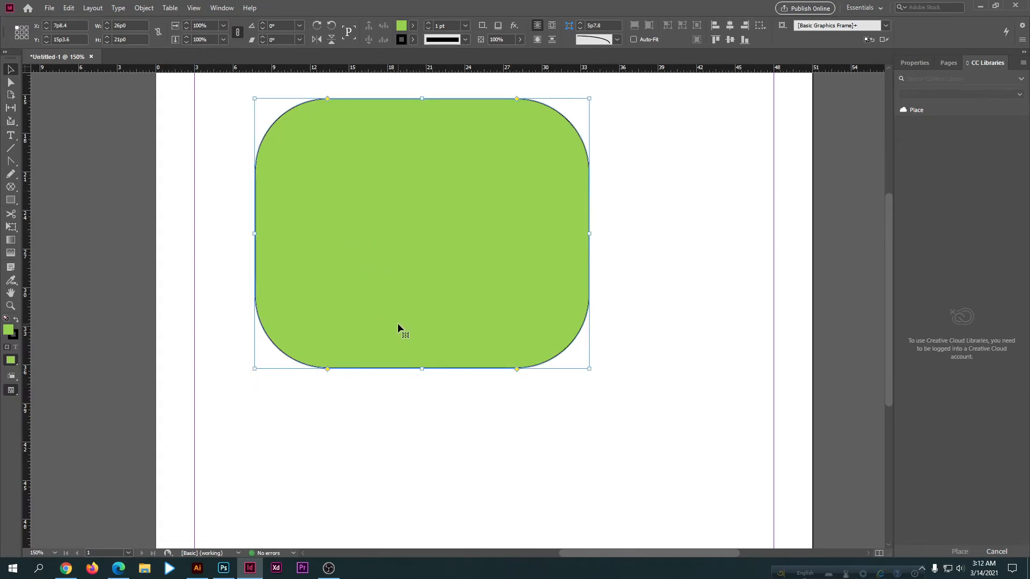
{"action": "scroll", "coordinate": [397, 323], "scroll_direction": "up", "scroll_amount": 2}
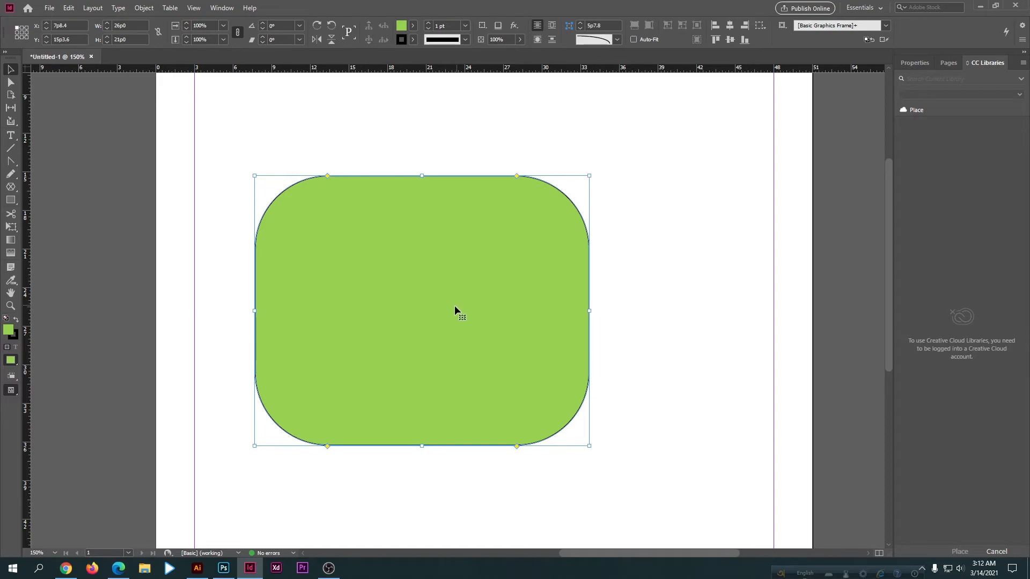
Step: Delete the rounded rectangle and draw a new one about 18p3 wide and 18p8.4 high with the Rectangle Tool
{"action": "key", "text": "Delete"}
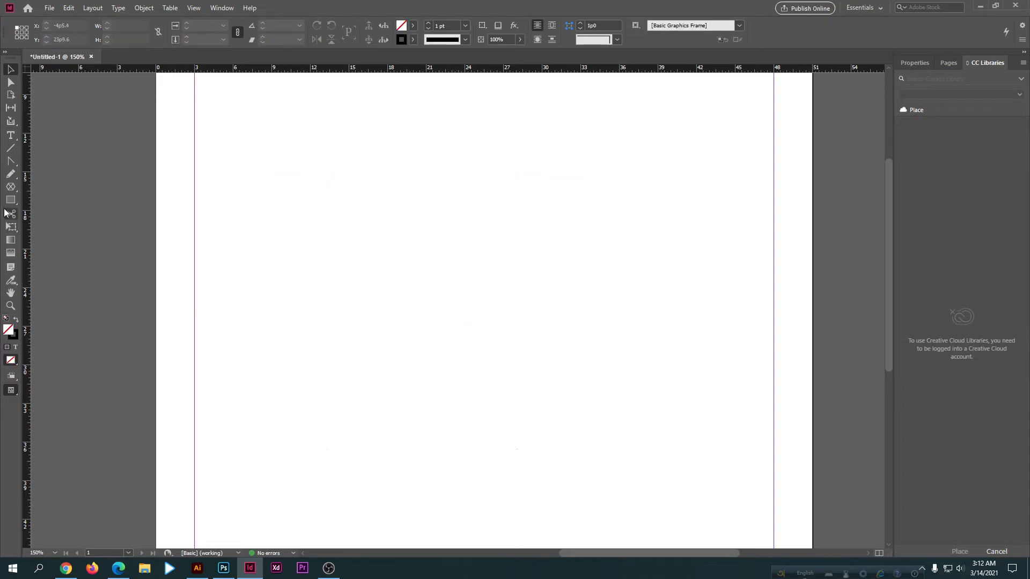
{"action": "left_click", "coordinate": [9, 201]}
{"action": "left_click", "coordinate": [43, 213]}
{"action": "left_click_drag", "start_coordinate": [308, 184], "coordinate": [542, 424]}
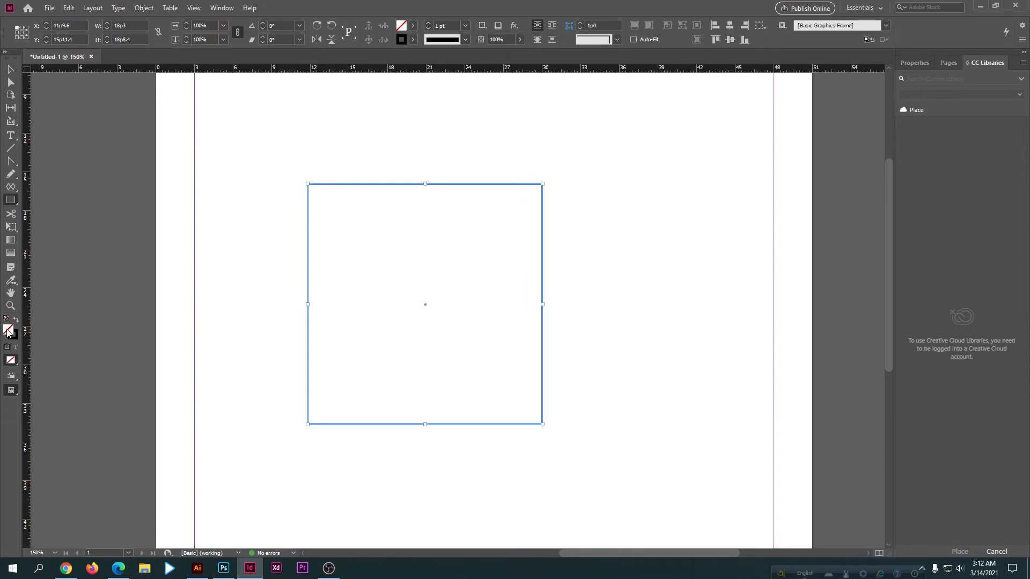
Step: Fill the new rectangle with a light yellow-green color and switch to the Selection Tool
{"action": "double_click", "coordinate": [9, 330]}
{"action": "left_click", "coordinate": [626, 211]}
{"action": "key", "text": "v"}
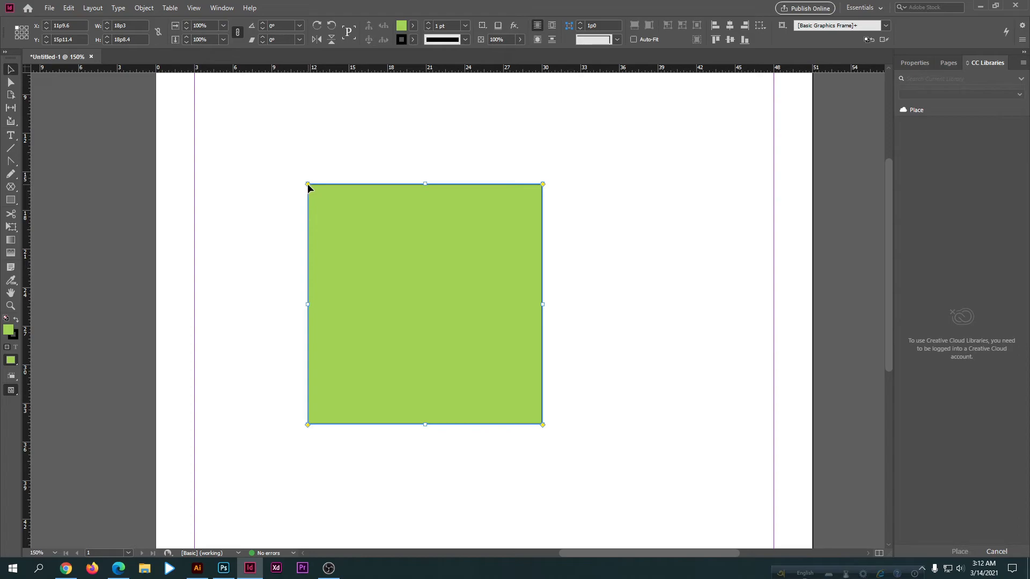
Step: Round only the upper-left and lower-right corners of the green rectangle up to its edge midpoints to form a leaf shape
{"action": "left_click_drag", "start_coordinate": [307, 184], "coordinate": [424, 290]}
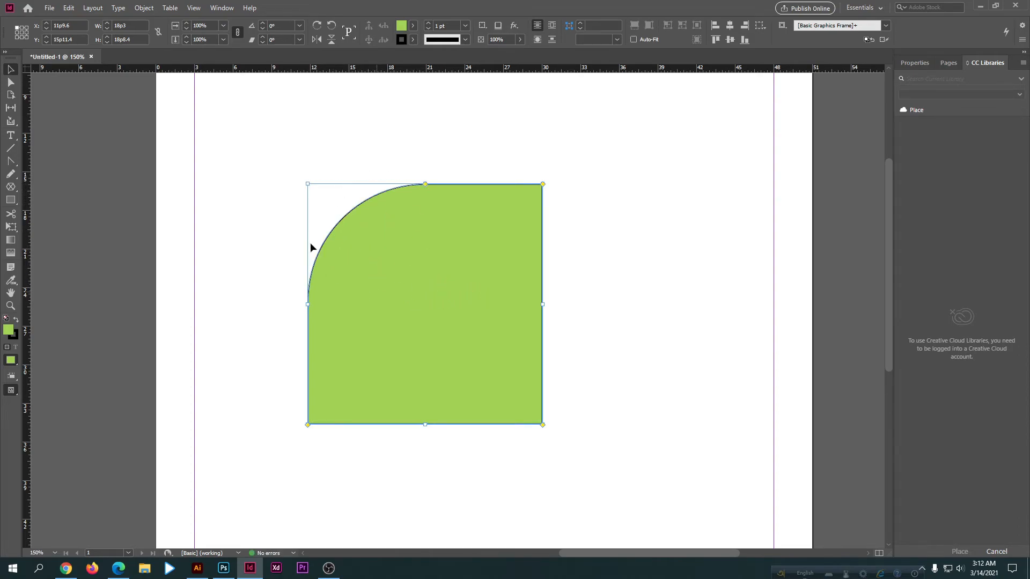
{"action": "left_click", "coordinate": [264, 276]}
{"action": "left_click", "coordinate": [359, 315]}
{"action": "left_click", "coordinate": [294, 304]}
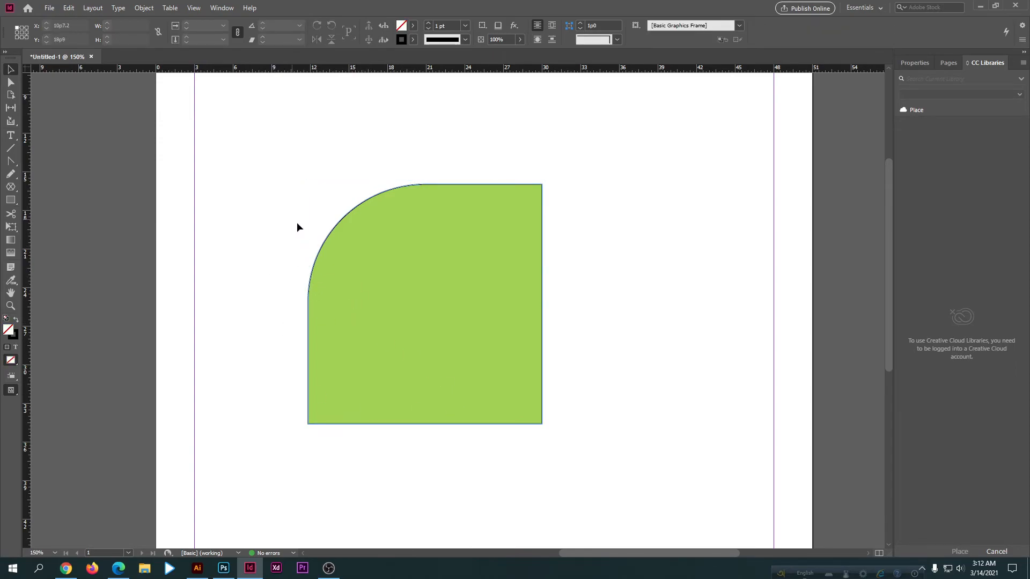
{"action": "left_click", "coordinate": [431, 370]}
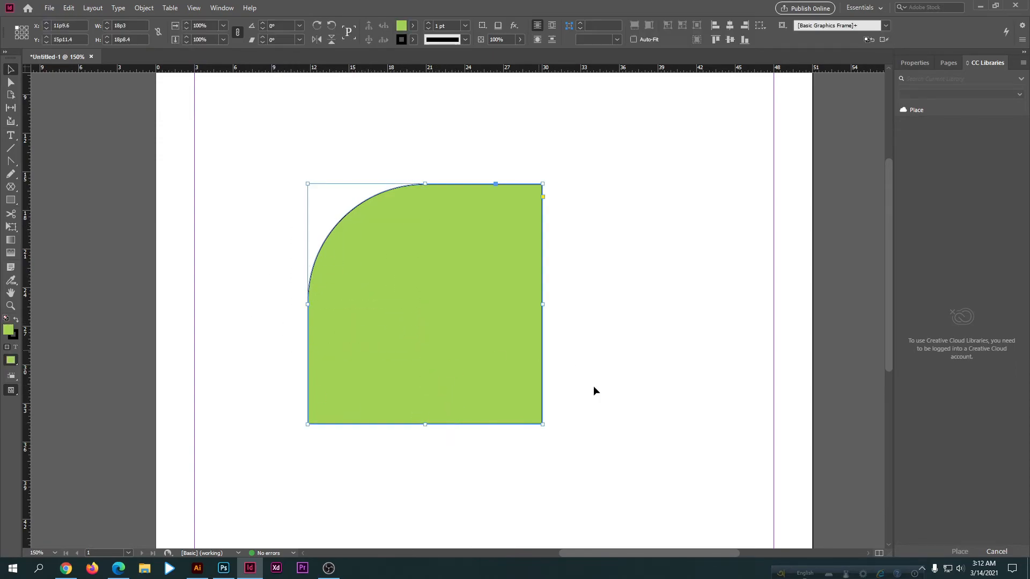
{"action": "left_click", "coordinate": [510, 440]}
{"action": "left_click", "coordinate": [480, 371]}
{"action": "left_click_drag", "start_coordinate": [542, 424], "coordinate": [376, 231]}
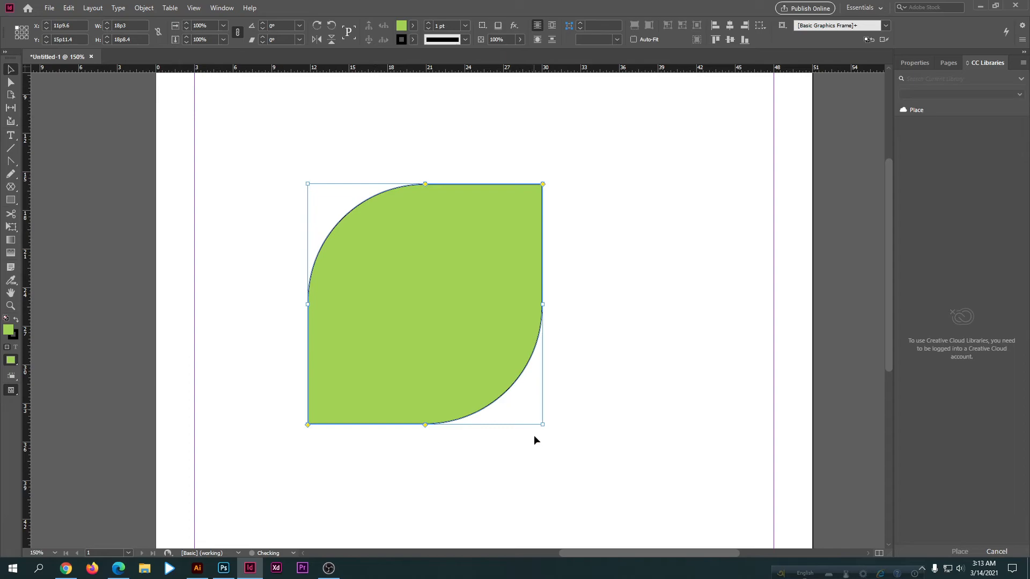
Step: Rotate the leaf shape to about 36.25° and scale it down around its center
{"action": "left_click_drag", "start_coordinate": [547, 432], "coordinate": [600, 407]}
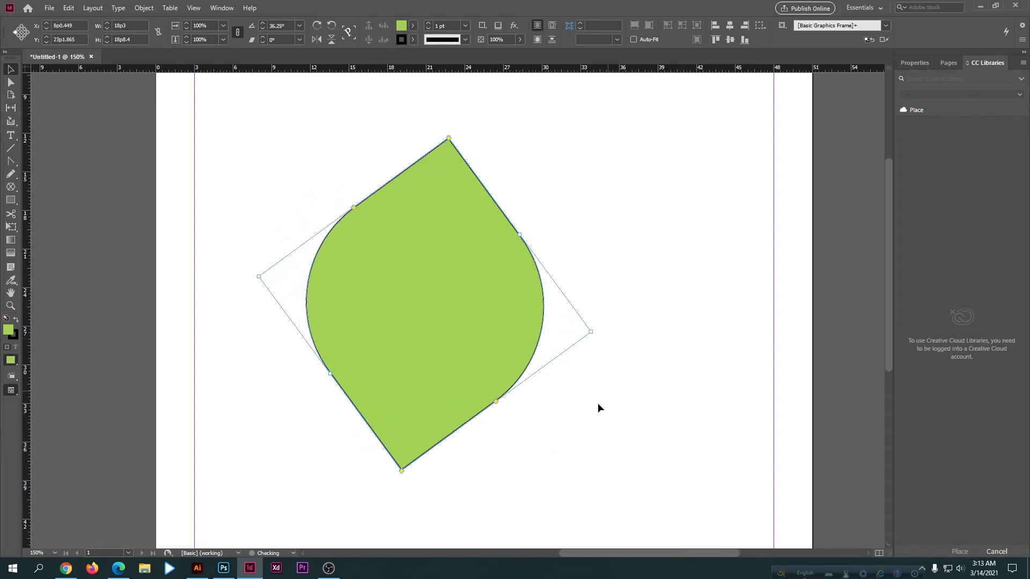
{"action": "left_click", "coordinate": [600, 407]}
{"action": "left_click", "coordinate": [476, 188]}
{"action": "left_click_drag", "start_coordinate": [591, 332], "coordinate": [533, 373]}
{"action": "left_click", "coordinate": [558, 371]}
{"action": "left_click_drag", "start_coordinate": [431, 372], "coordinate": [450, 321]}
{"action": "left_click", "coordinate": [458, 443]}
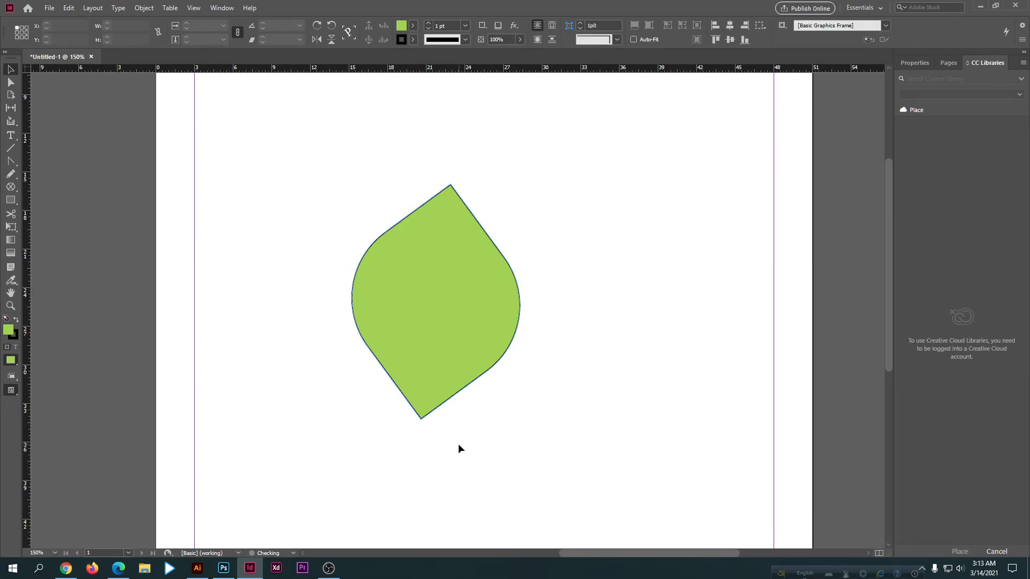
Step: Delete the leaf shape and draw a hexagon about 10p9.6 wide and 9p4.8 high with the Polygon Tool
{"action": "left_click", "coordinate": [445, 349]}
{"action": "key", "text": "Delete"}
{"action": "right_click", "coordinate": [11, 201]}
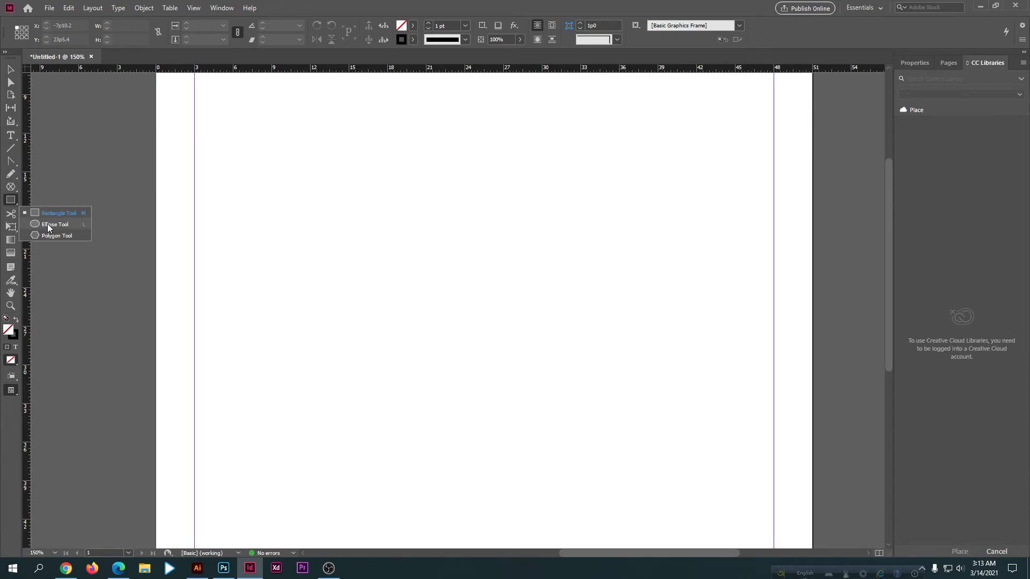
{"action": "left_click", "coordinate": [49, 236]}
{"action": "left_click_drag", "start_coordinate": [341, 202], "coordinate": [480, 324]}
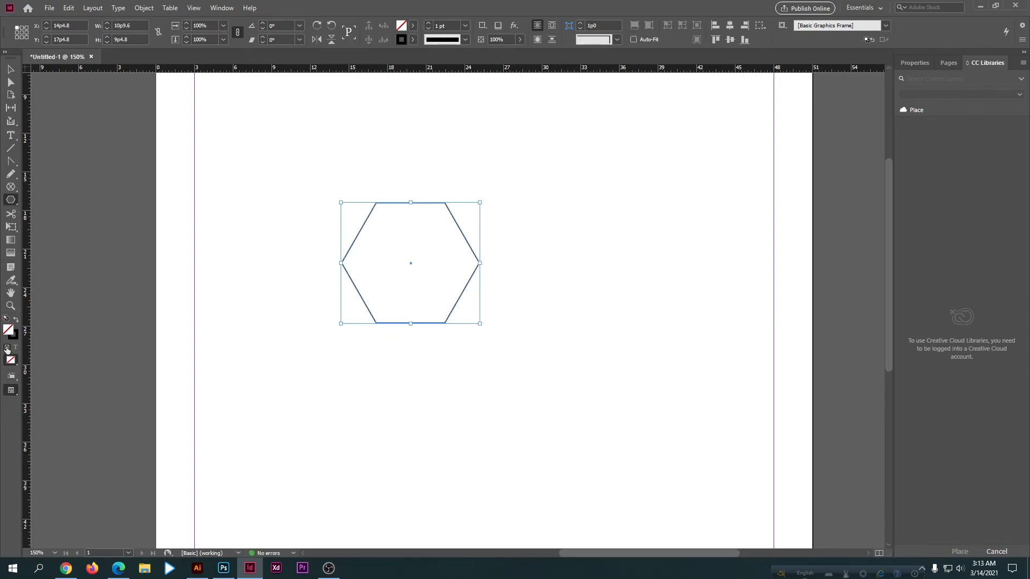
Step: Fill the hexagon with a color chosen in the Color Picker, and delete the shape from the page
{"action": "double_click", "coordinate": [9, 331]}
{"action": "left_click", "coordinate": [455, 272]}
{"action": "left_click", "coordinate": [618, 210]}
{"action": "left_click", "coordinate": [11, 70]}
{"action": "left_click_drag", "start_coordinate": [325, 179], "coordinate": [461, 311]}
{"action": "key", "text": "Delete"}
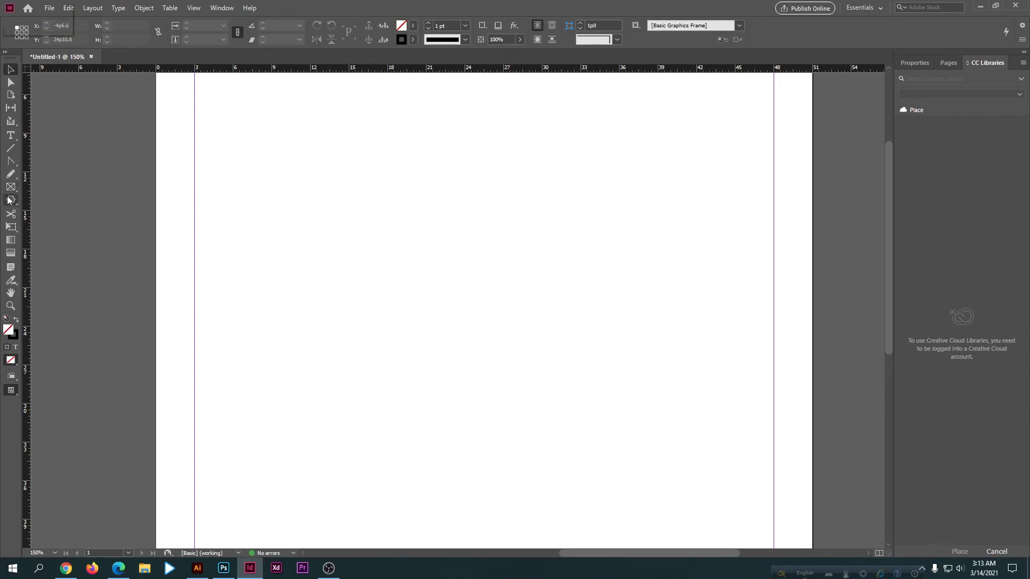
Step: Draw a frame about 33p1.2 wide and 34p3.6 high with the Rectangle Frame Tool and move it to about X 7p10.8, Y -1p6
{"action": "left_click", "coordinate": [9, 200]}
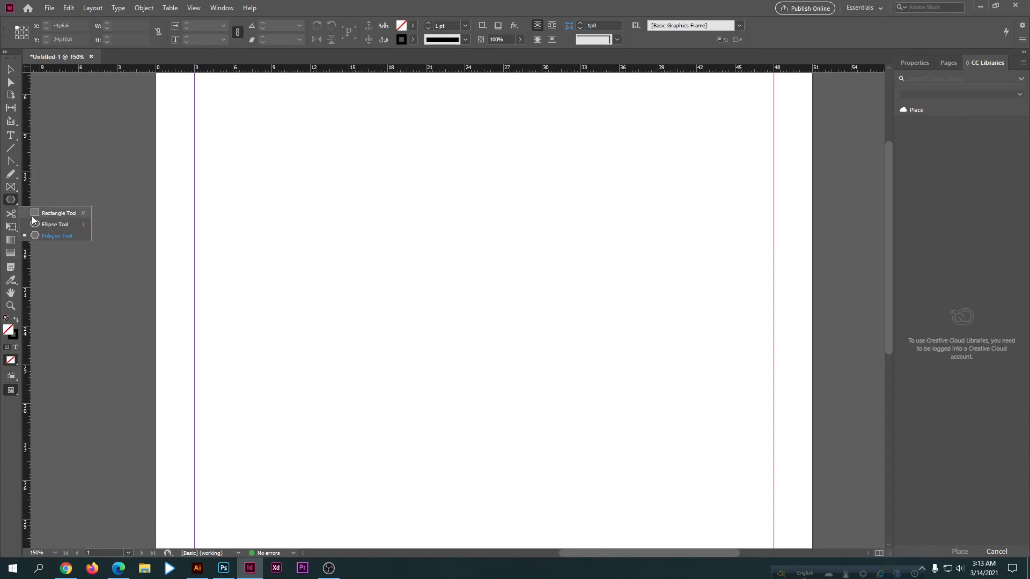
{"action": "left_click", "coordinate": [33, 214]}
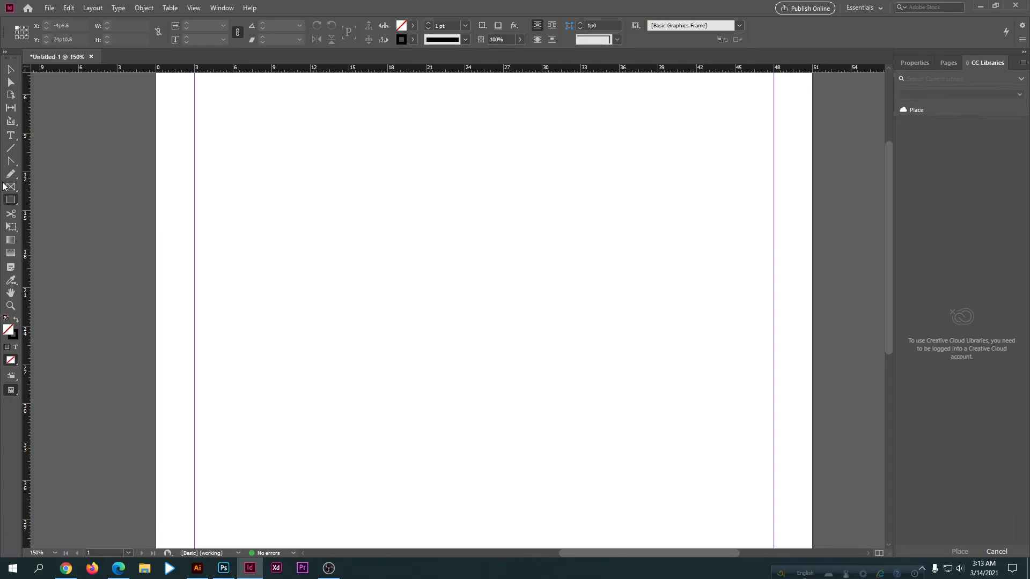
{"action": "left_click", "coordinate": [10, 186]}
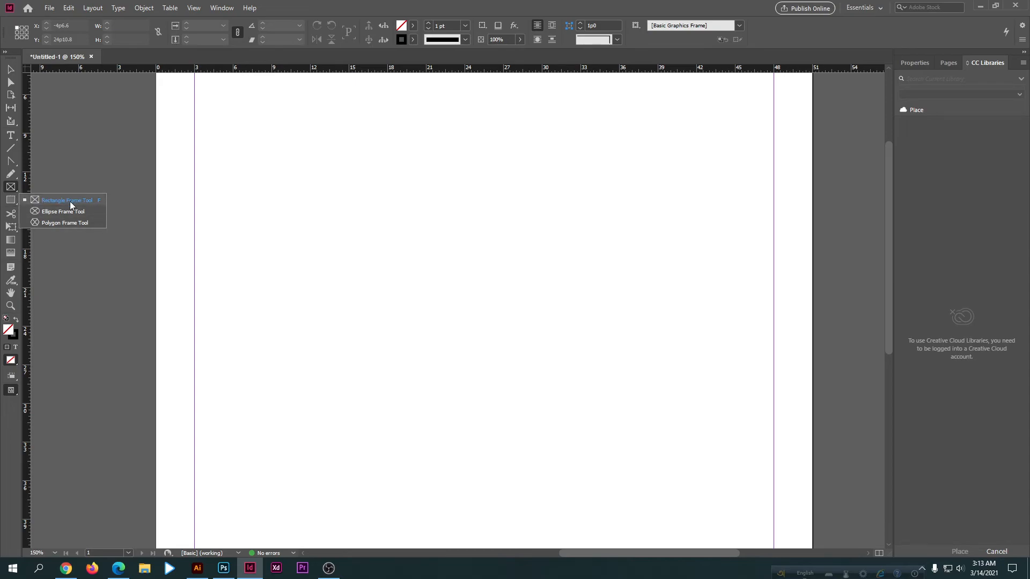
{"action": "left_click", "coordinate": [70, 201]}
{"action": "left_click_drag", "start_coordinate": [350, 182], "coordinate": [563, 404]}
{"action": "scroll", "coordinate": [462, 336], "scroll_direction": "up", "scroll_amount": 2}
{"action": "scroll", "coordinate": [483, 347], "scroll_direction": "down", "scroll_amount": 1}
{"action": "left_click", "coordinate": [10, 69]}
{"action": "left_click_drag", "start_coordinate": [400, 319], "coordinate": [520, 355]}
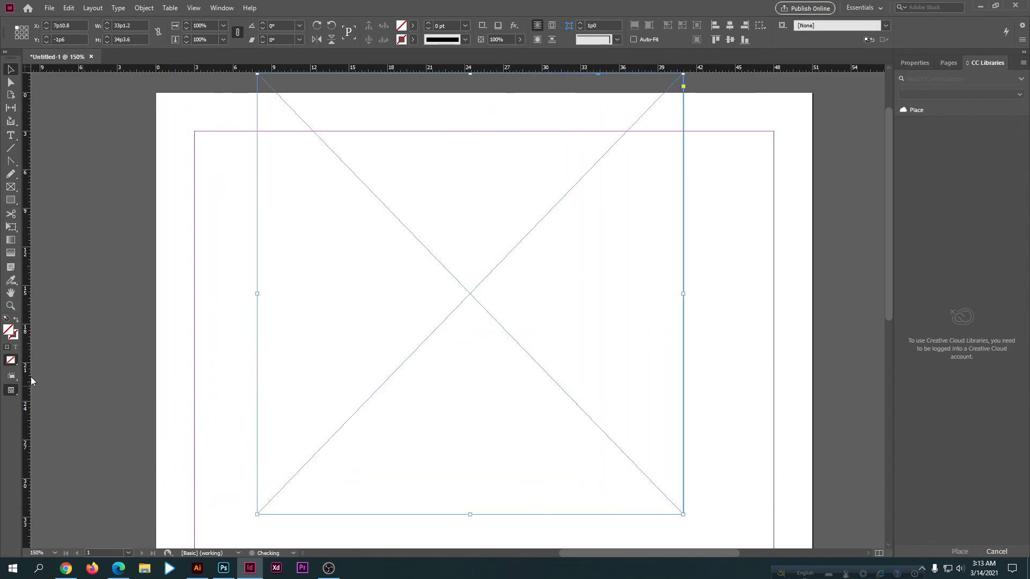
Step: Fill the rectangle frame with the light green color aaee90 and move it to about X 9p2.4, Y 5p5.4
{"action": "double_click", "coordinate": [9, 329]}
{"action": "left_click", "coordinate": [453, 228]}
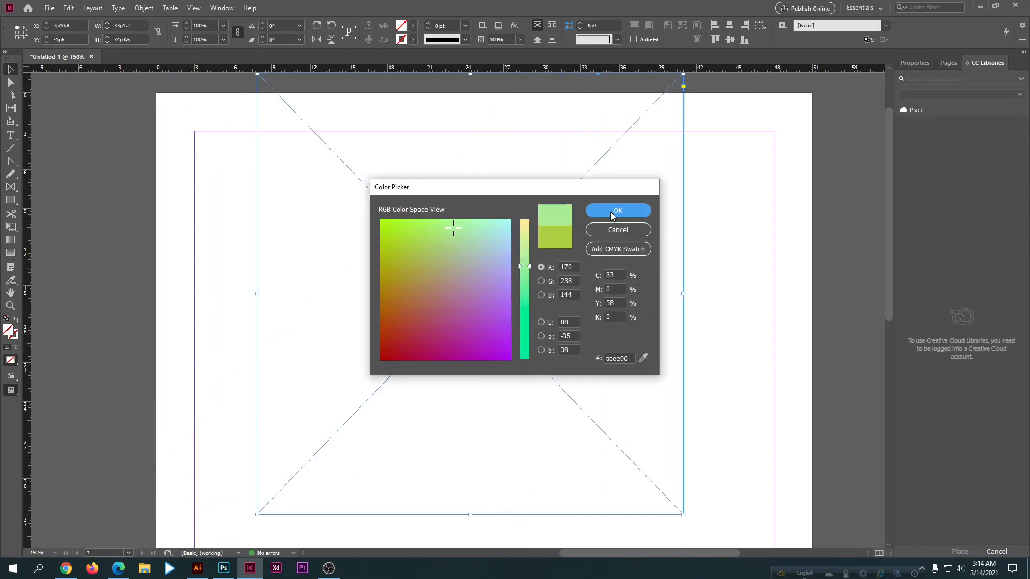
{"action": "left_click", "coordinate": [611, 213]}
{"action": "scroll", "coordinate": [538, 253], "scroll_direction": "up", "scroll_amount": 1}
{"action": "scroll", "coordinate": [530, 273], "scroll_direction": "down", "scroll_amount": 2}
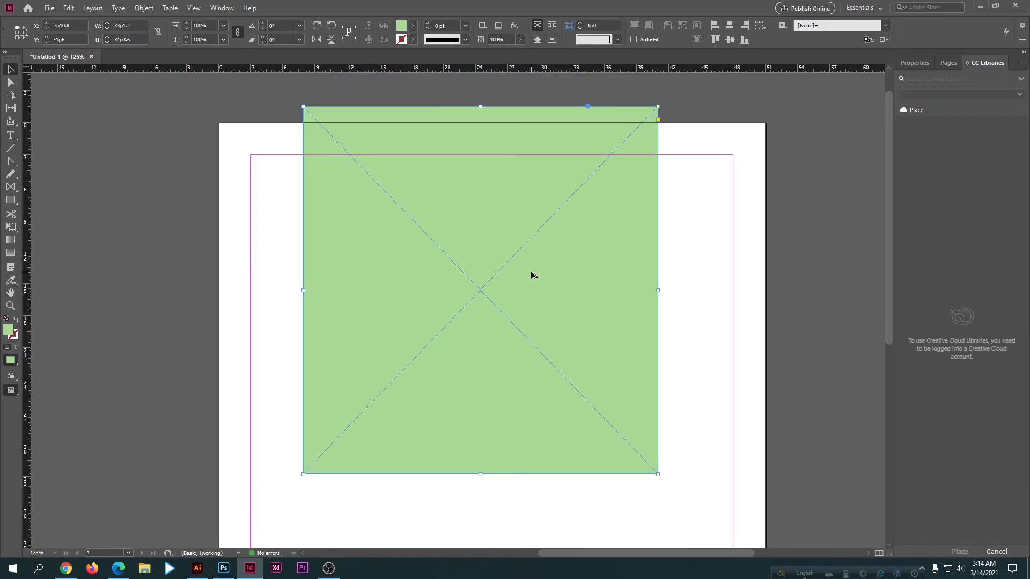
{"action": "left_click_drag", "start_coordinate": [531, 290], "coordinate": [562, 309]}
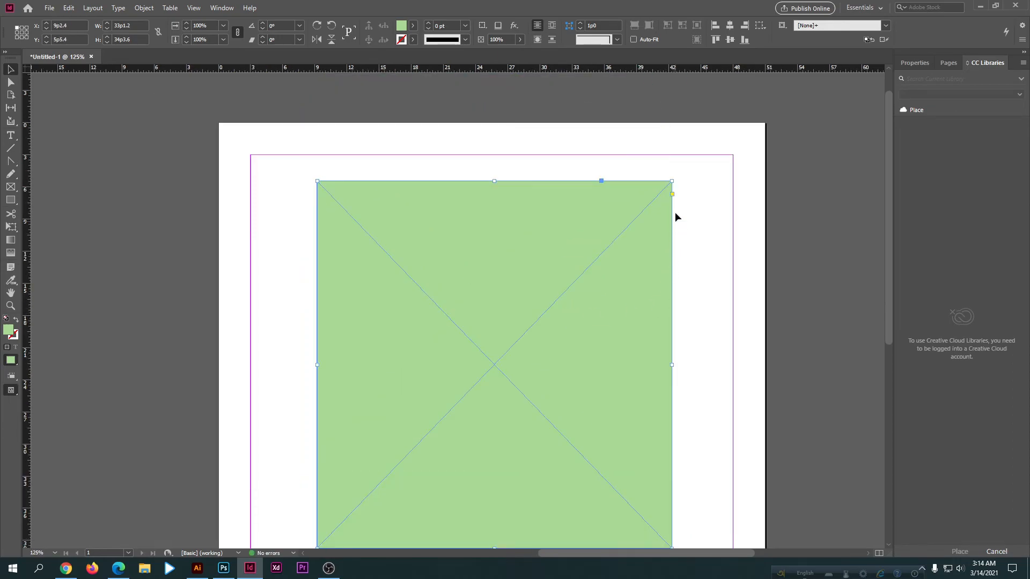
Step: Turn on the frame's live corner editing and round only its upper-left corner up to the edge midpoints
{"action": "scroll", "coordinate": [674, 196], "scroll_direction": "down", "scroll_amount": 2}
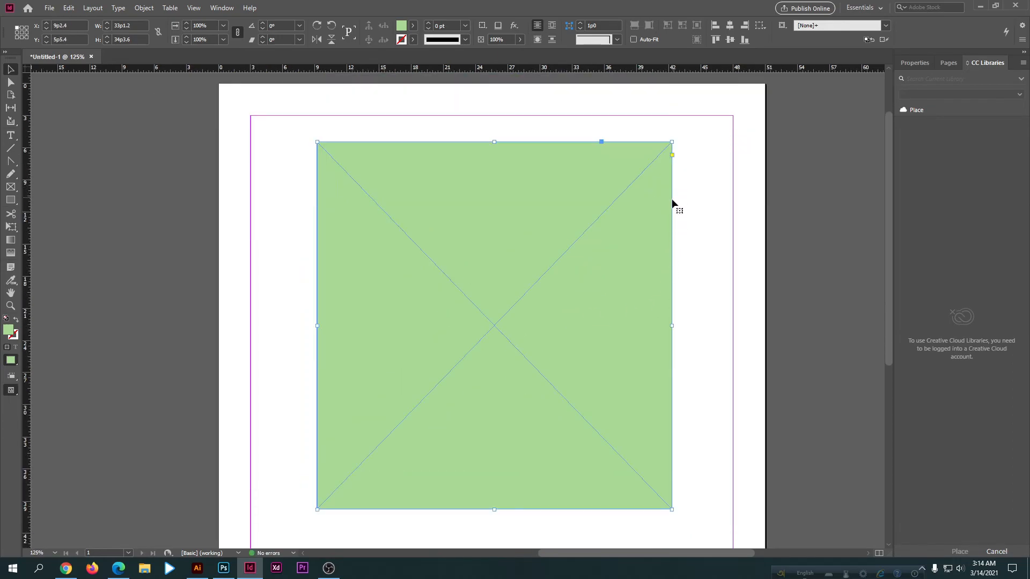
{"action": "left_click", "coordinate": [716, 204]}
{"action": "left_click", "coordinate": [648, 214]}
{"action": "left_click", "coordinate": [672, 155]}
{"action": "scroll", "coordinate": [656, 175], "scroll_direction": "down", "scroll_amount": 2}
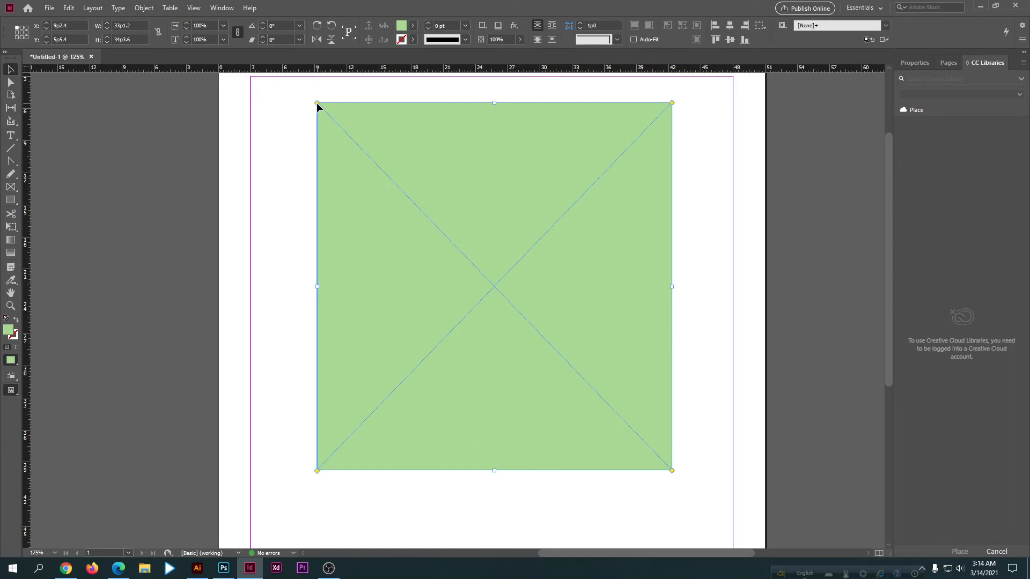
{"action": "left_click_drag", "start_coordinate": [317, 103], "coordinate": [308, 160]}
{"action": "left_click_drag", "start_coordinate": [318, 105], "coordinate": [353, 130]}
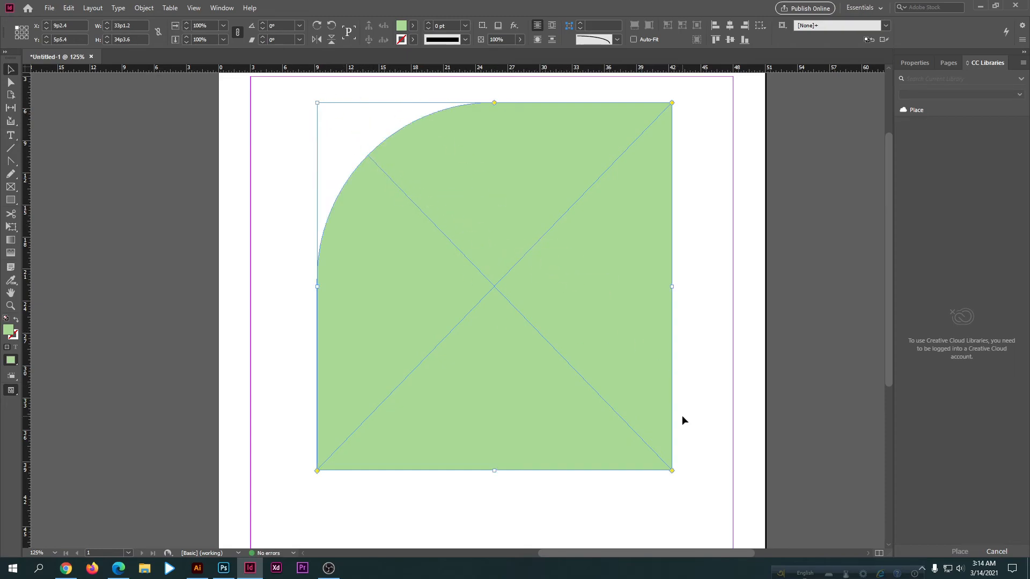
Step: Round the frame's lower-right corner individually as well, and delete the frame
{"action": "left_click", "coordinate": [688, 471]}
{"action": "left_click_drag", "start_coordinate": [651, 436], "coordinate": [651, 438]}
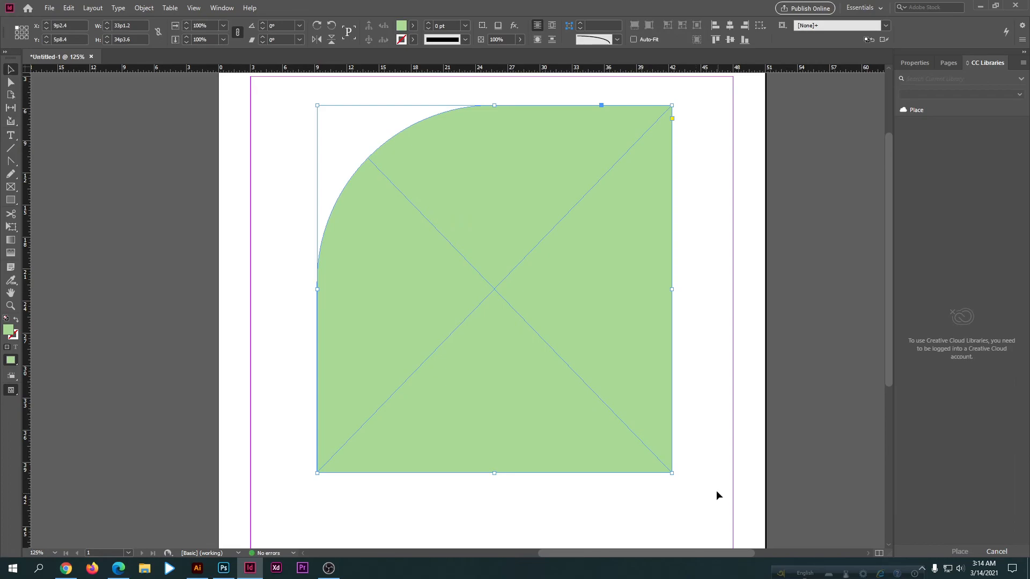
{"action": "left_click", "coordinate": [672, 119]}
{"action": "left_click_drag", "start_coordinate": [671, 472], "coordinate": [468, 350]}
{"action": "key", "text": "Delete"}
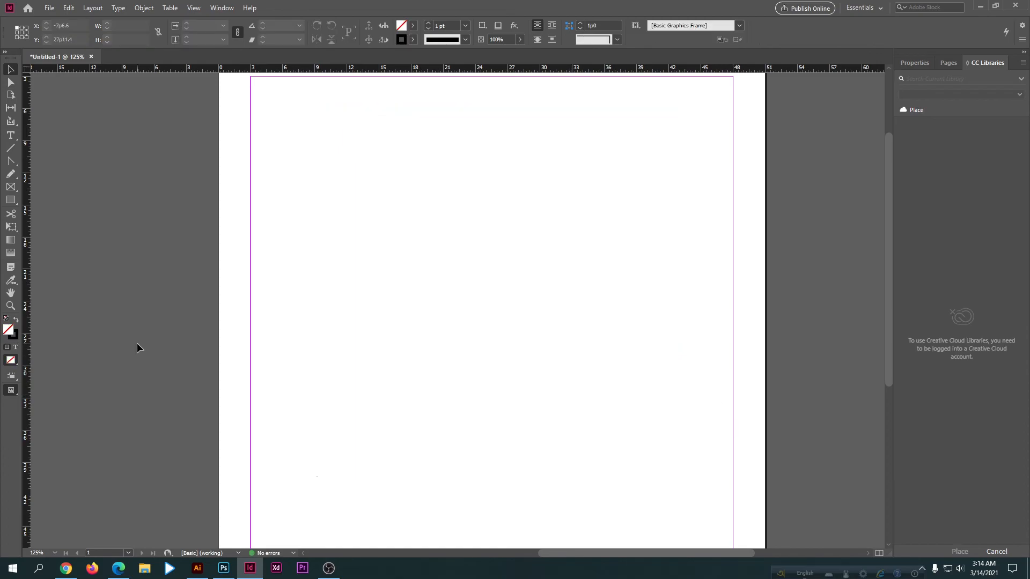
{"action": "left_click", "coordinate": [7, 205]}
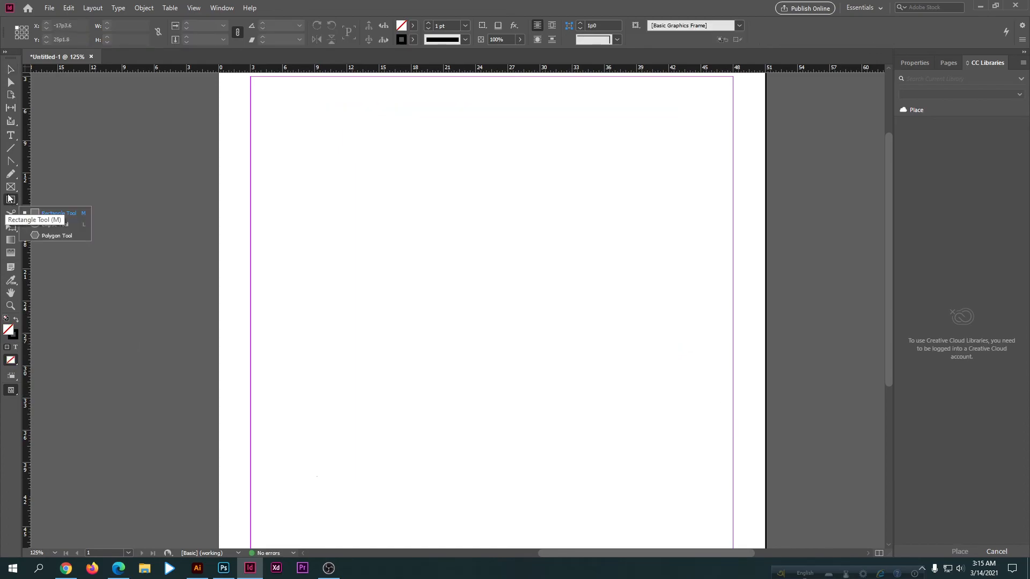
{"action": "left_click", "coordinate": [9, 190]}
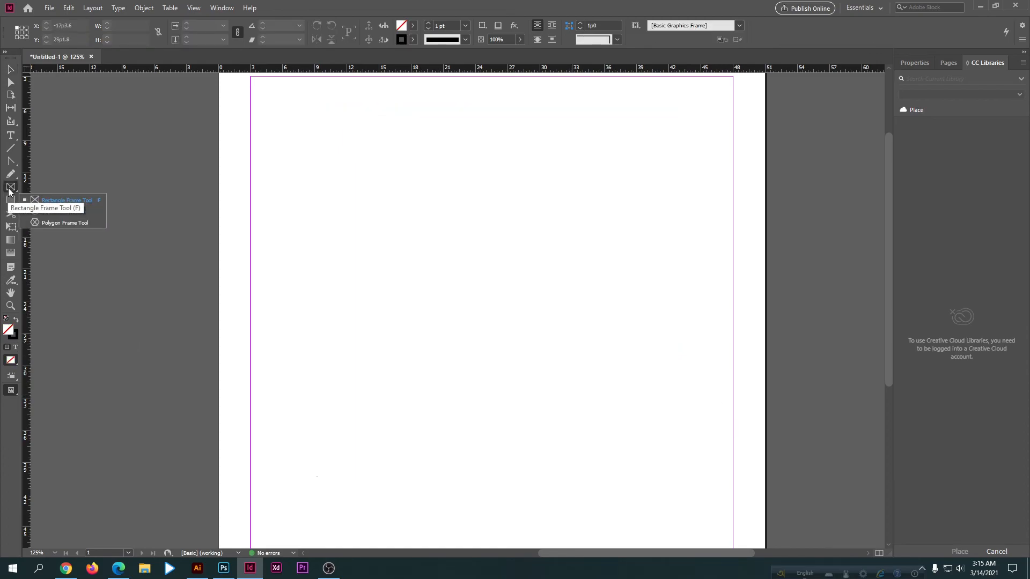
{"action": "left_click", "coordinate": [11, 67]}
{"action": "scroll", "coordinate": [429, 353], "scroll_direction": "down", "scroll_amount": 2}
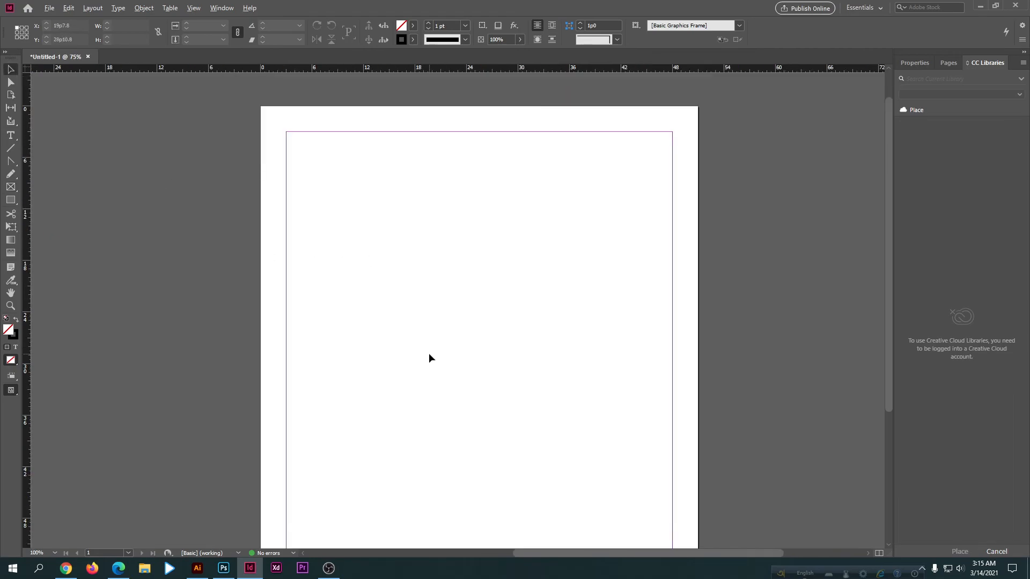
{"action": "scroll", "coordinate": [429, 353], "scroll_direction": "down", "scroll_amount": 4}
{"action": "scroll", "coordinate": [429, 353], "scroll_direction": "up", "scroll_amount": 4}
{"action": "scroll", "coordinate": [128, 295], "scroll_direction": "down", "scroll_amount": 2}
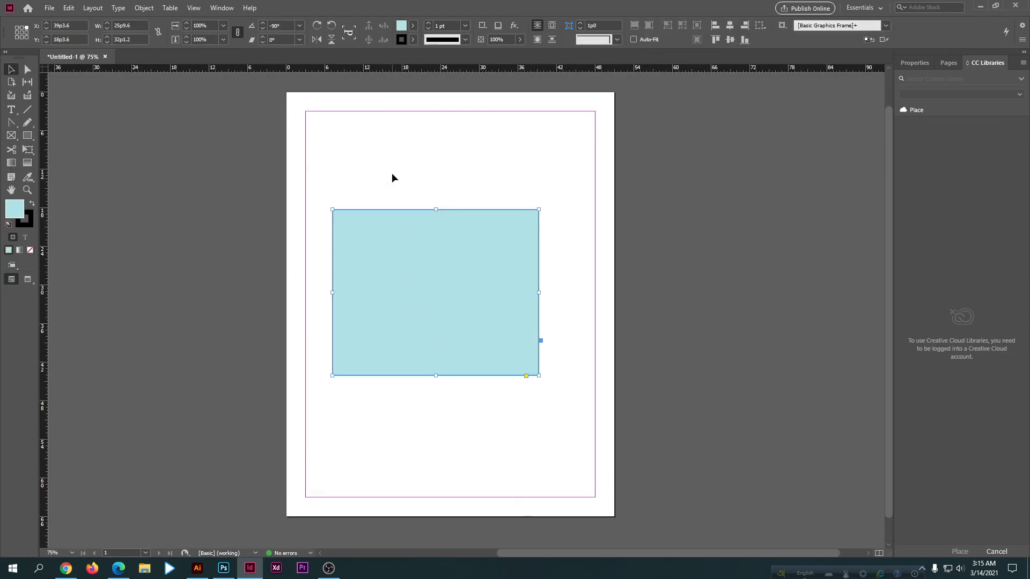
Step: Rotate the light blue rectangle 90° clockwise and back 90° counterclockwise
{"action": "left_click_drag", "start_coordinate": [391, 159], "coordinate": [448, 370]}
{"action": "left_click", "coordinate": [318, 24]}
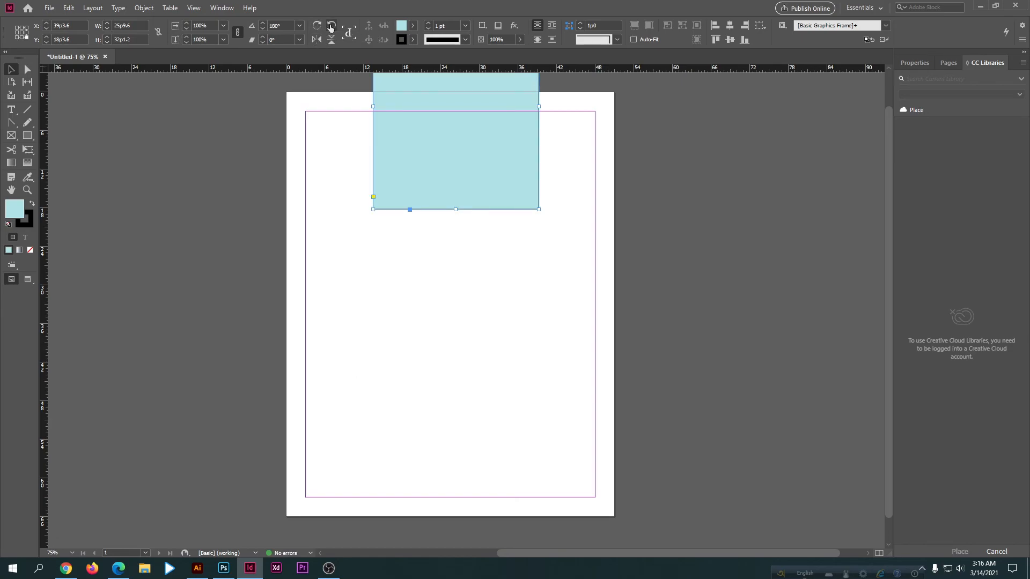
{"action": "left_click", "coordinate": [331, 26]}
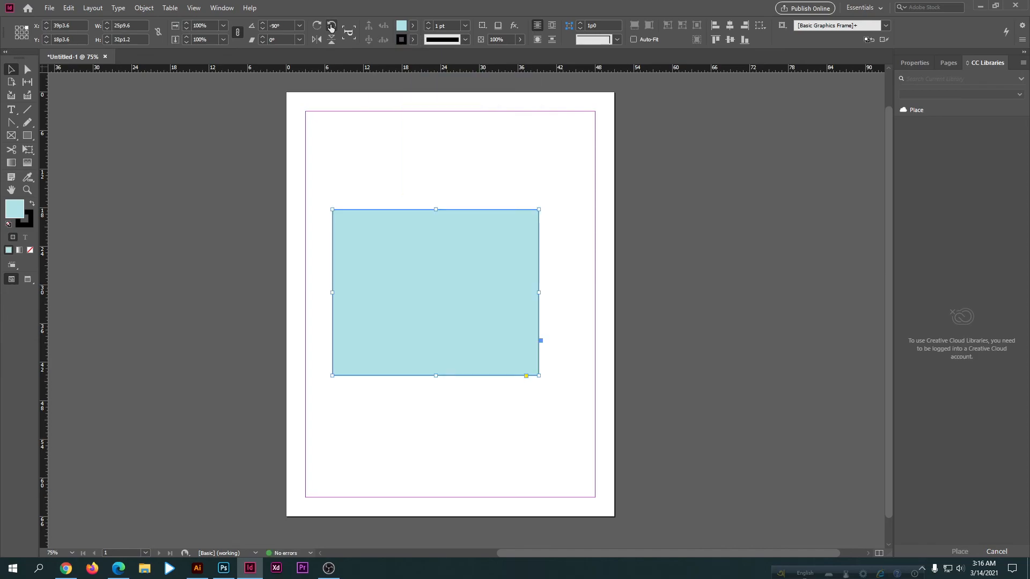
Step: Flip the light blue rectangle horizontally, and flip it vertically twice
{"action": "left_click", "coordinate": [316, 41]}
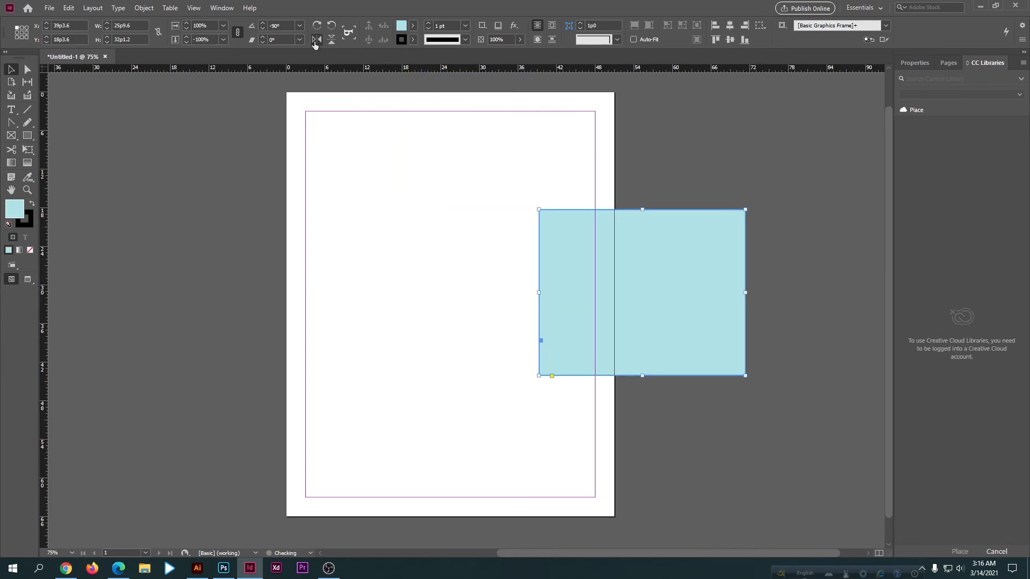
{"action": "left_click", "coordinate": [331, 42]}
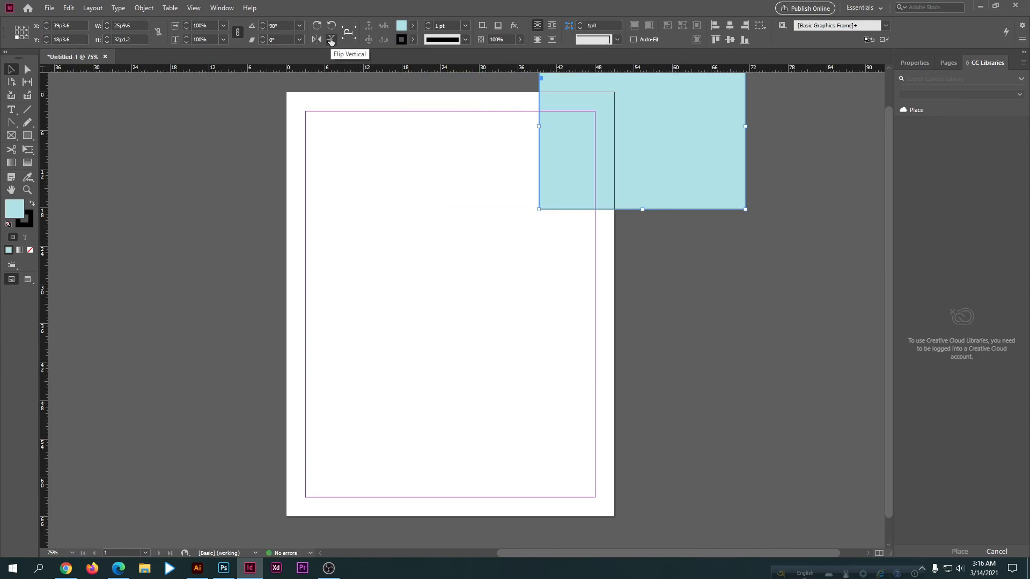
{"action": "left_click", "coordinate": [332, 41]}
{"action": "left_click", "coordinate": [378, 222]}
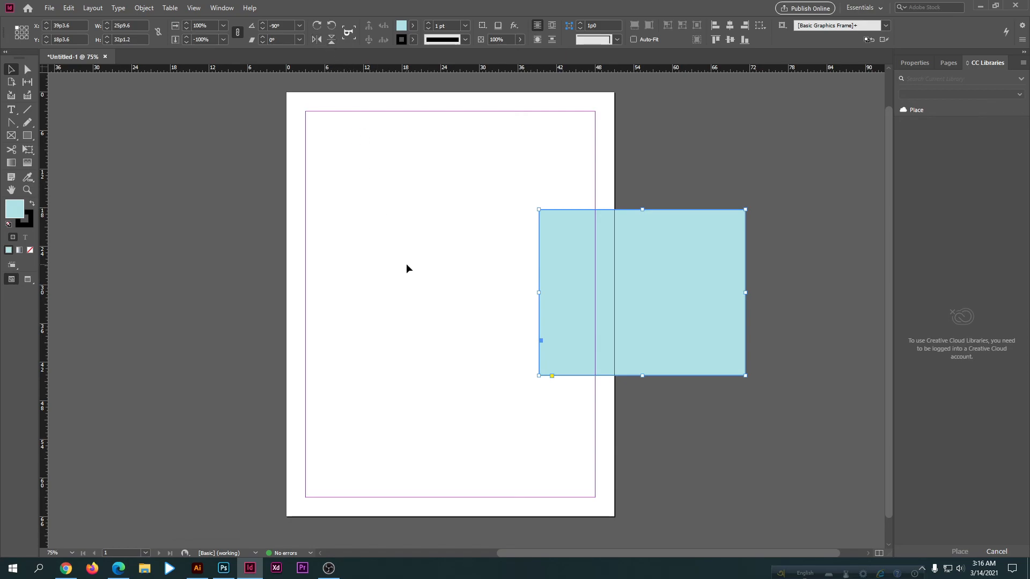
Step: Open the light blue rectangle's fill swatches, close them without choosing a color, and delete the rectangle
{"action": "left_click", "coordinate": [414, 25]}
{"action": "left_click", "coordinate": [414, 26]}
{"action": "key", "text": "Delete"}
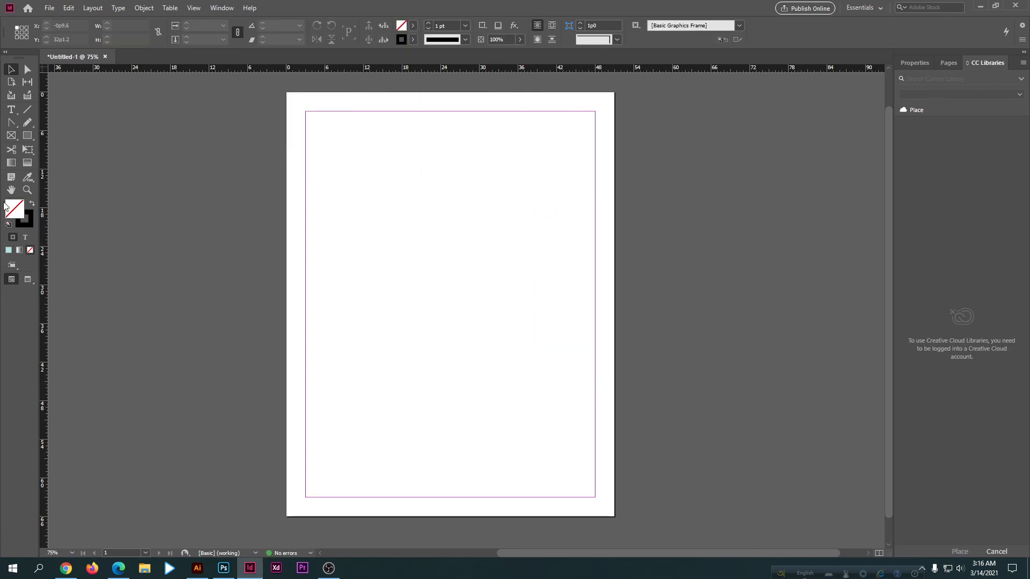
Step: Draw a rectangle about 24p7.2 wide and 28p10.8 high at about X 7p1.2, Y 12p3.6 with the Rectangle Tool and select it
{"action": "left_click", "coordinate": [28, 138]}
{"action": "left_click_drag", "start_coordinate": [332, 170], "coordinate": [490, 357]}
{"action": "left_click", "coordinate": [6, 72]}
{"action": "left_click_drag", "start_coordinate": [339, 153], "coordinate": [483, 390]}
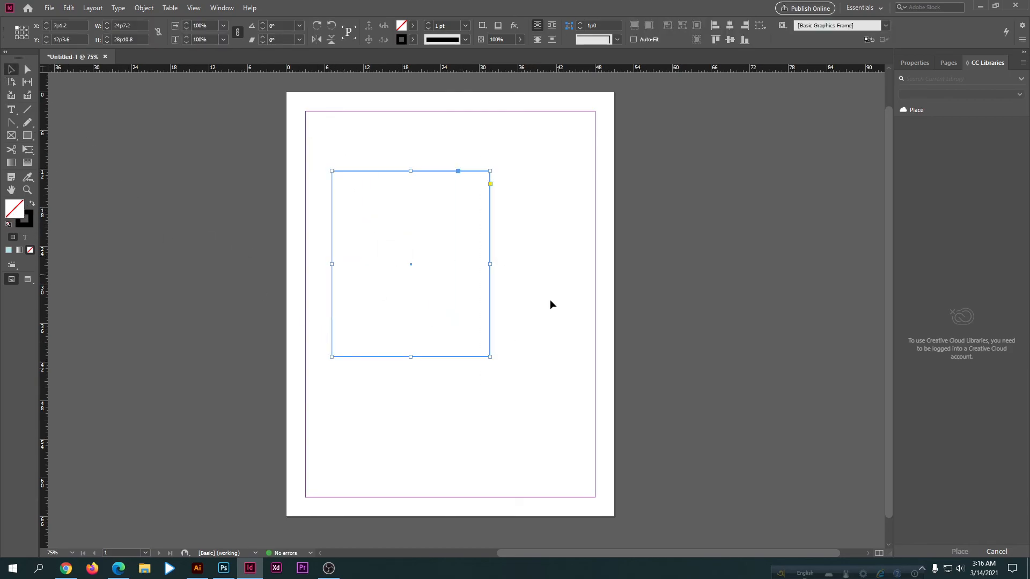
Step: Examine the color swatches offered for the rectangle's fill and stroke
{"action": "left_click", "coordinate": [413, 26]}
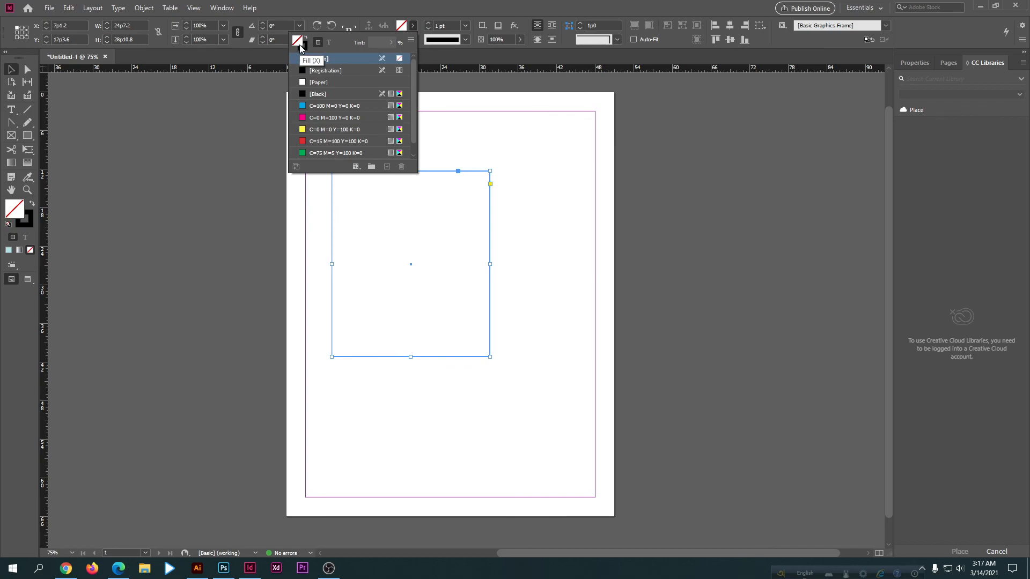
{"action": "scroll", "coordinate": [323, 123], "scroll_direction": "down", "scroll_amount": 1}
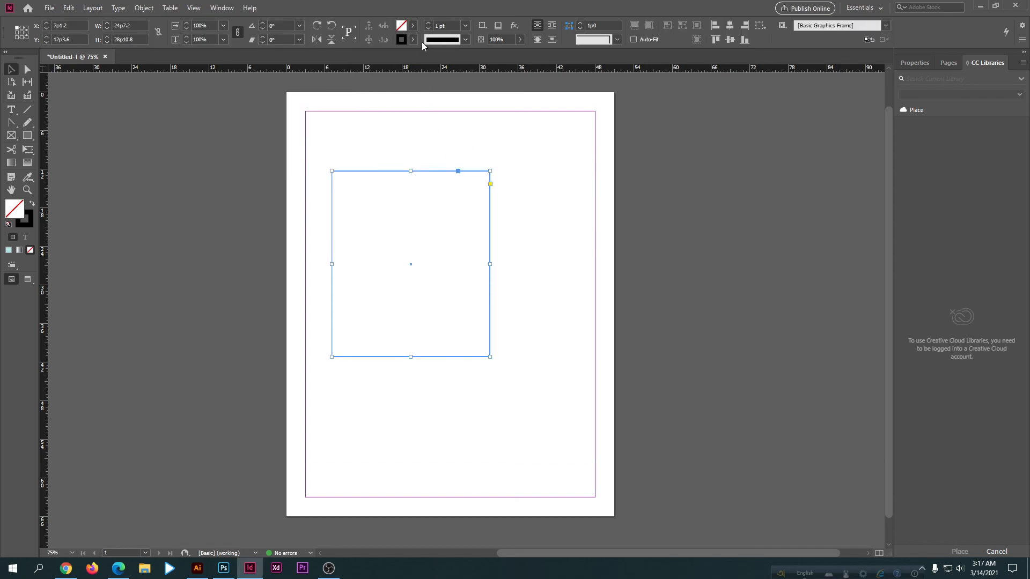
{"action": "left_click", "coordinate": [413, 40]}
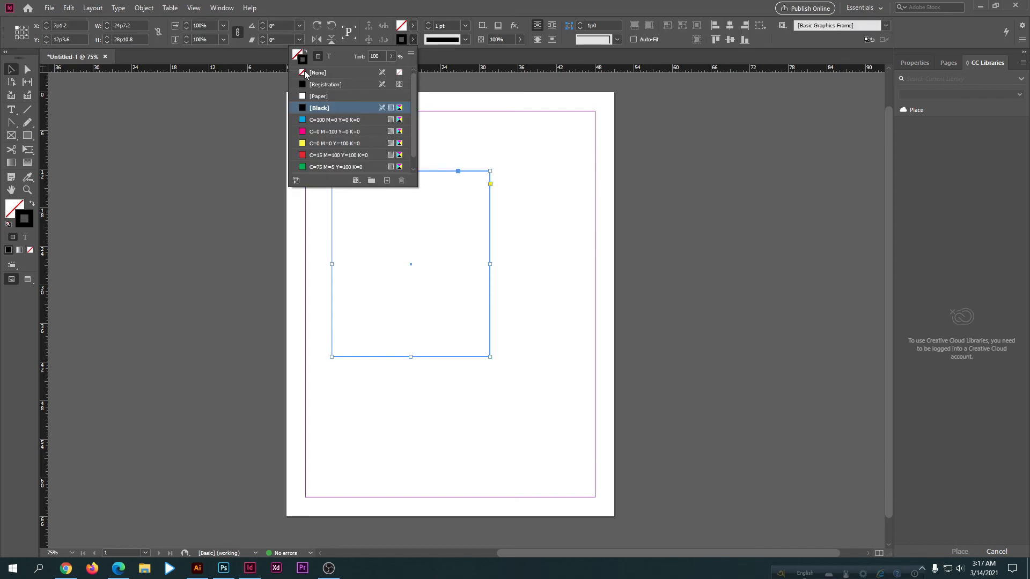
{"action": "left_click", "coordinate": [488, 160]}
{"action": "left_click", "coordinate": [432, 171]}
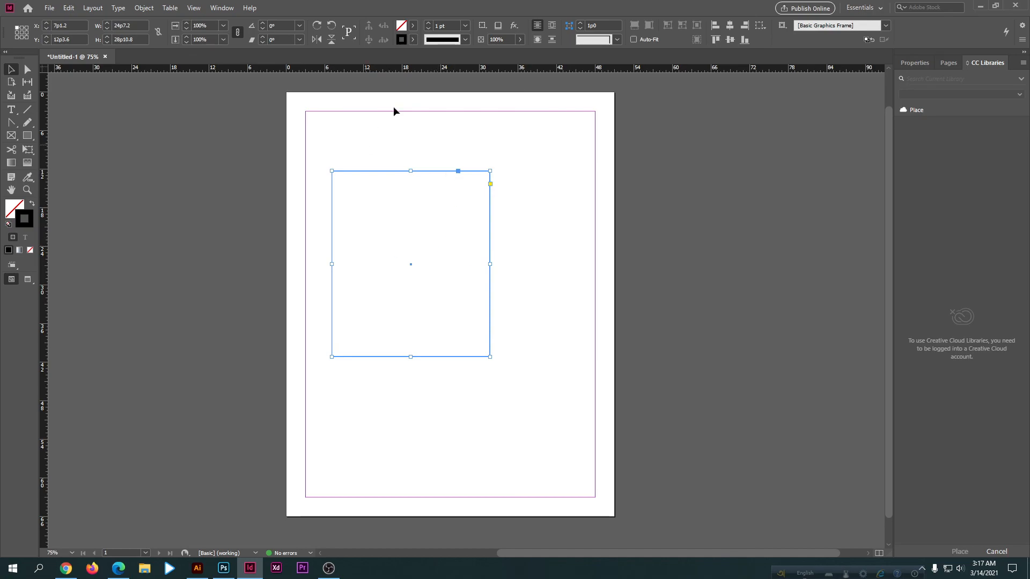
Step: Set the rectangle's stroke to magenta C=0 M=100 Y=0 K=0 and its fill to yellow C=0 M=0 Y=100 K=0
{"action": "left_click", "coordinate": [402, 41]}
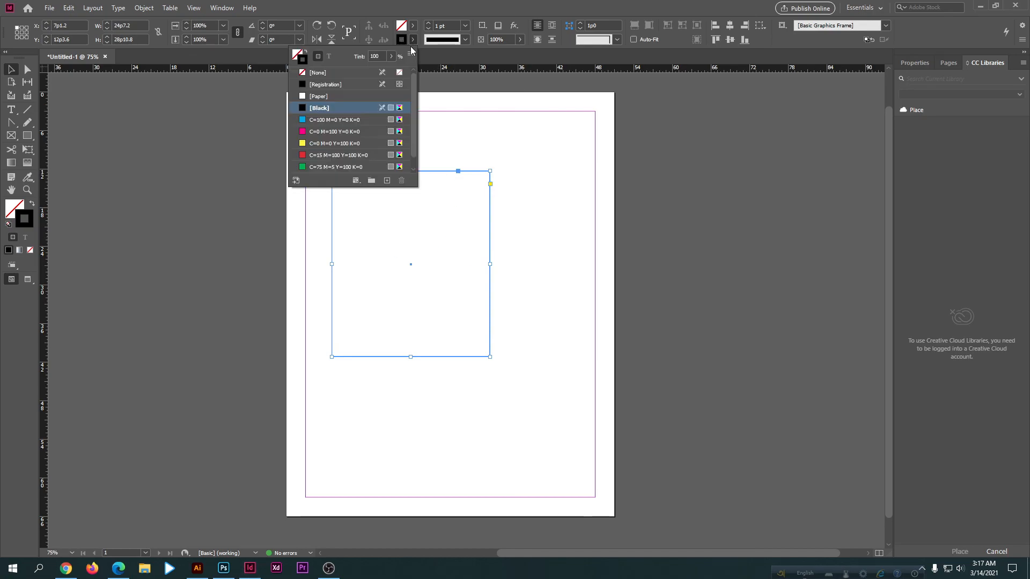
{"action": "left_click", "coordinate": [324, 155]}
{"action": "left_click", "coordinate": [316, 131]}
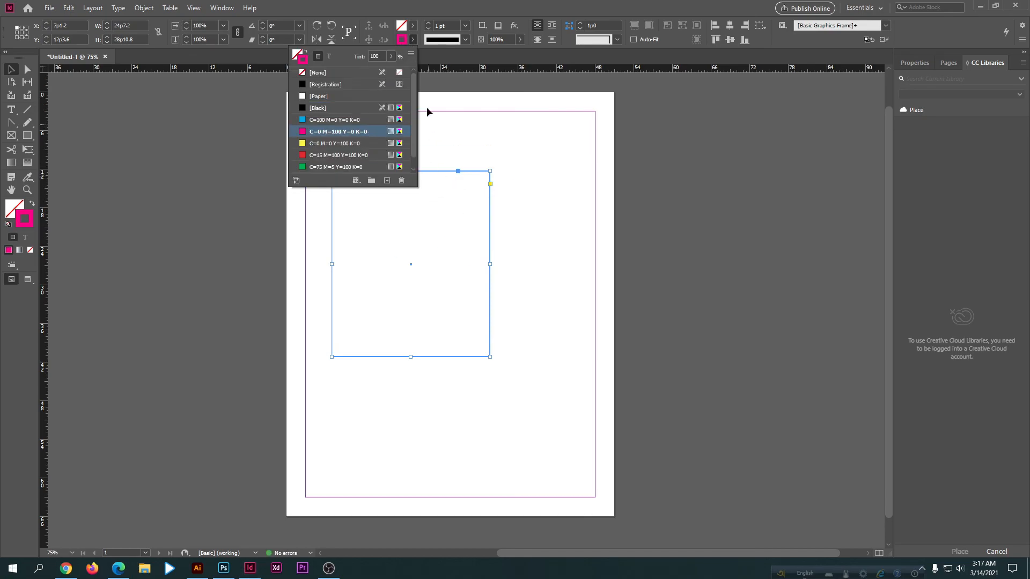
{"action": "left_click", "coordinate": [402, 25]}
{"action": "left_click", "coordinate": [330, 130]}
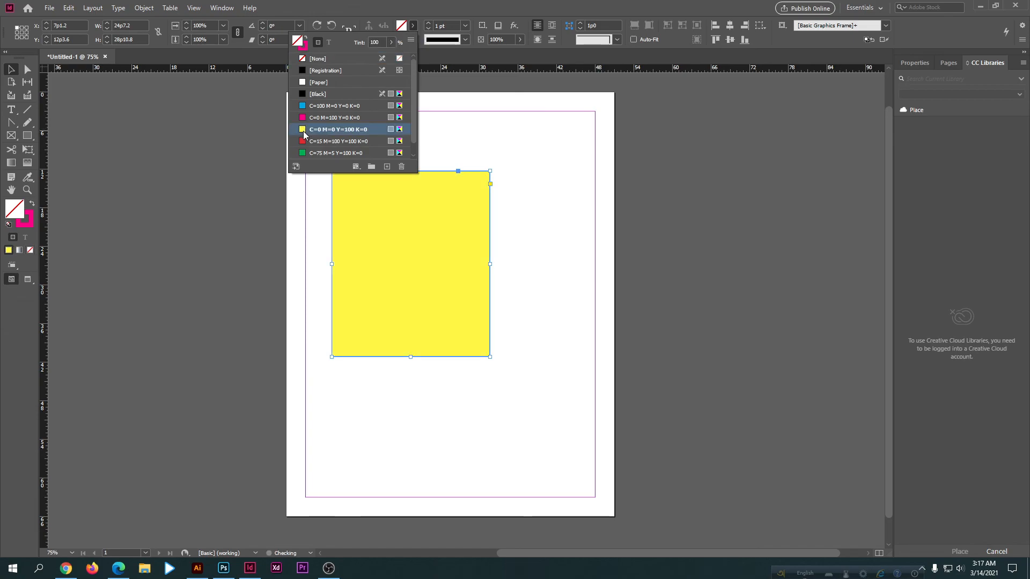
Step: Deselect the yellow rectangle to view its colors, and select it again to delete it
{"action": "left_click", "coordinate": [11, 70]}
{"action": "left_click", "coordinate": [193, 203]}
{"action": "left_click", "coordinate": [429, 268]}
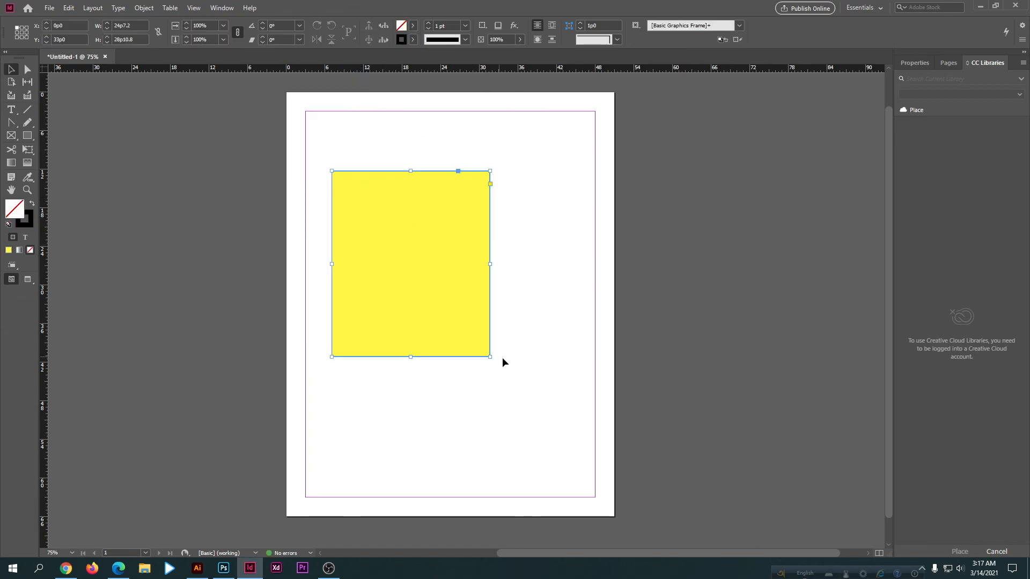
{"action": "key", "text": "Delete"}
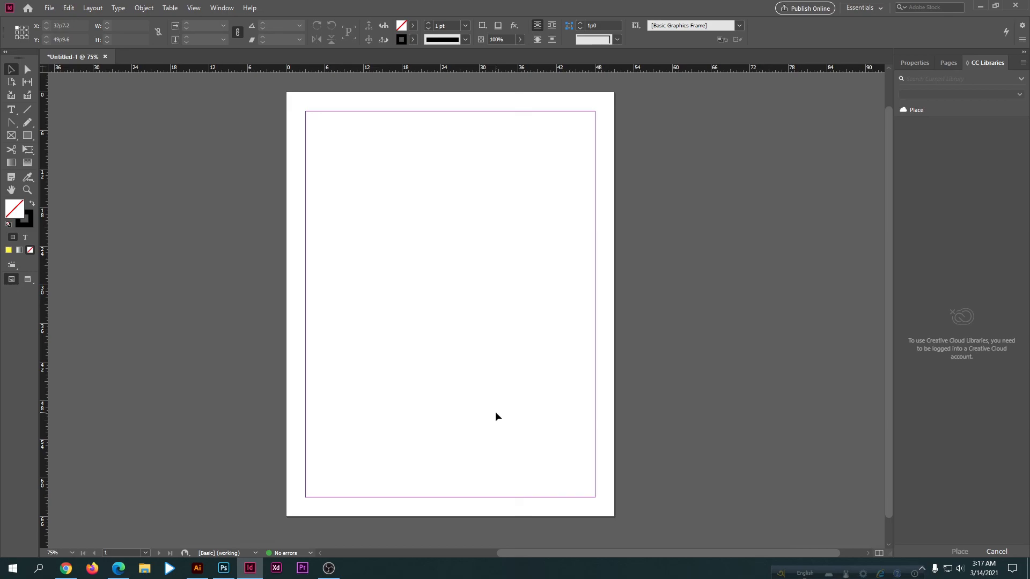